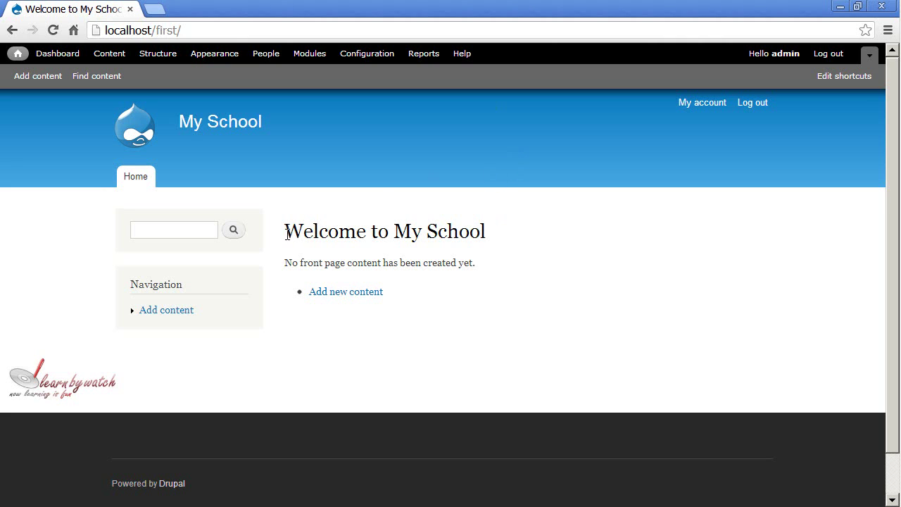
left_click_drag(285, 235, 502, 240)
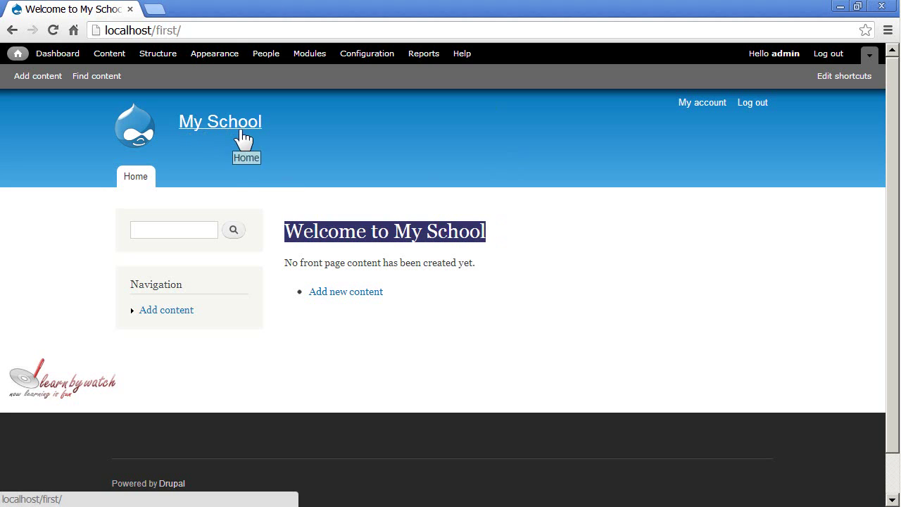
left_click(399, 260)
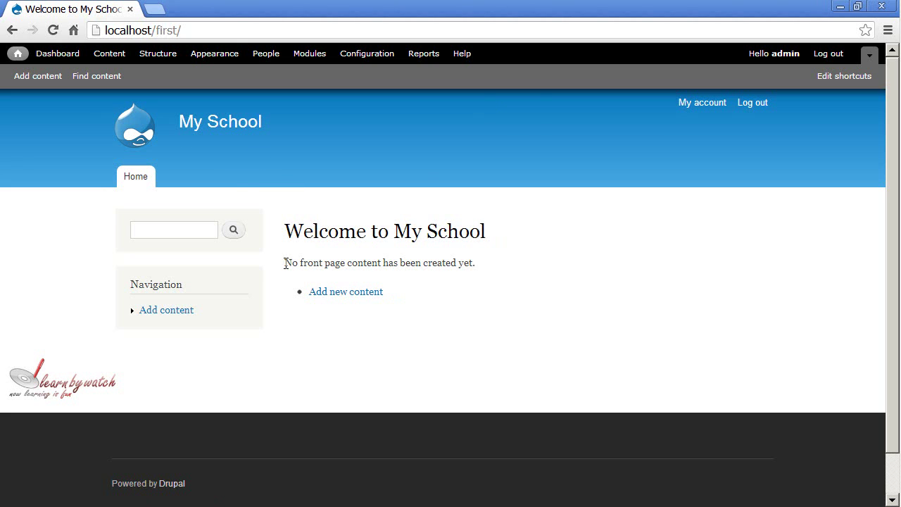
left_click_drag(286, 264, 480, 265)
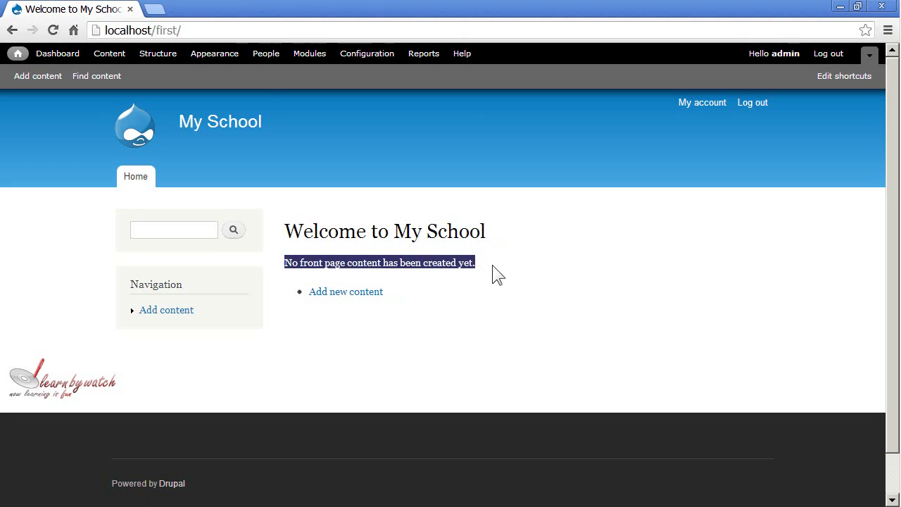
left_click(492, 265)
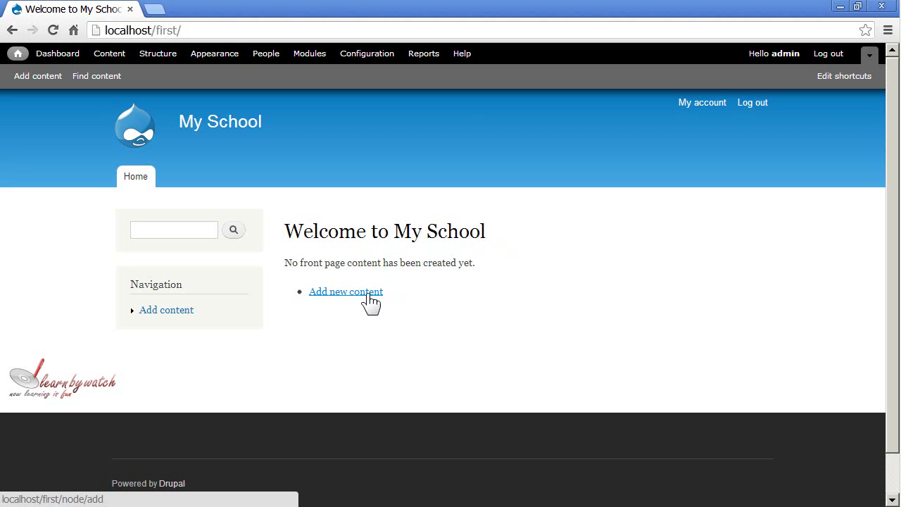
left_click_drag(300, 263, 410, 268)
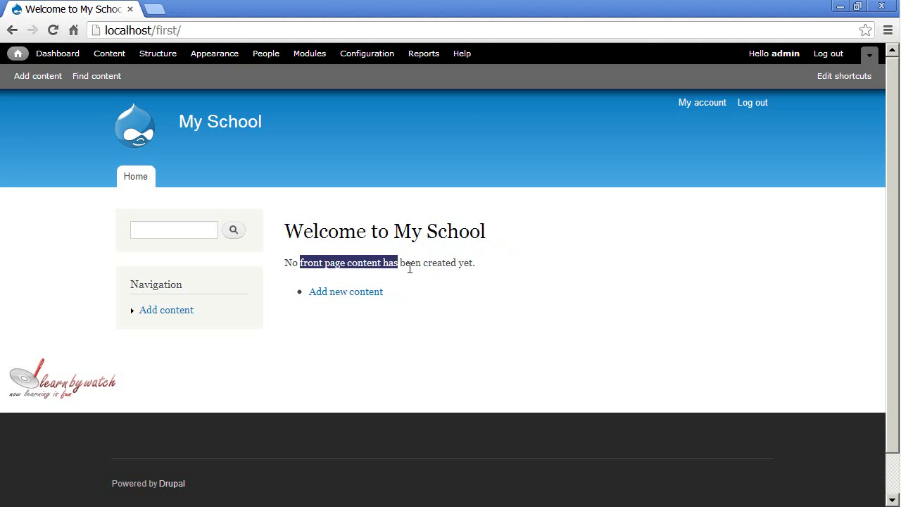
left_click(416, 268)
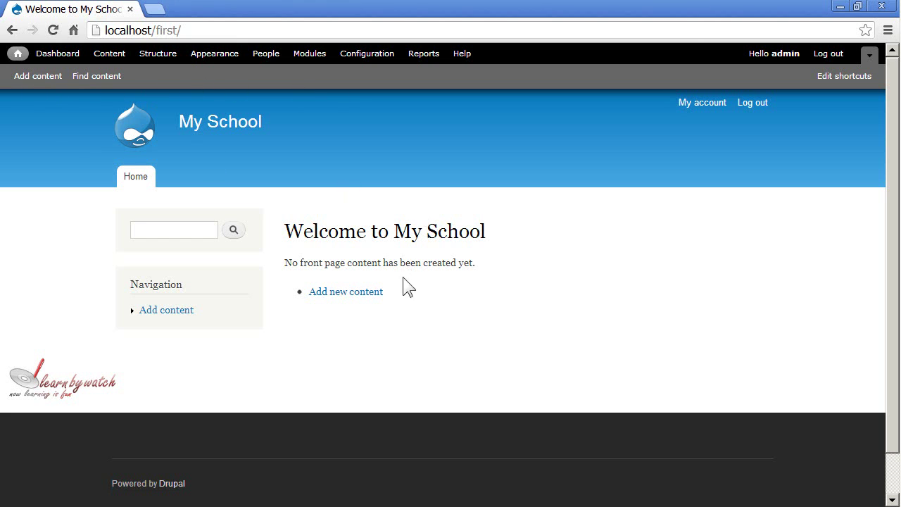
- Start adding new content to the site and choose Basic page as the content type
left_click(369, 295)
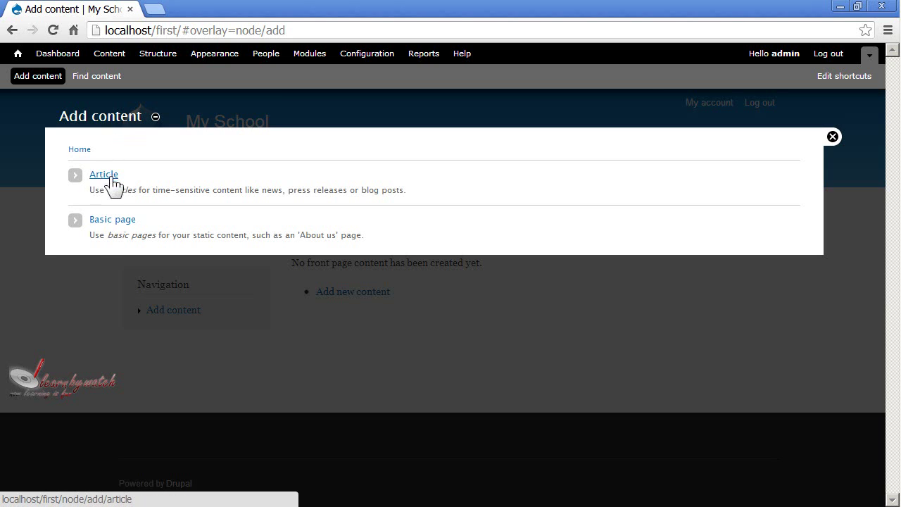
left_click_drag(90, 190, 427, 195)
left_click(428, 198)
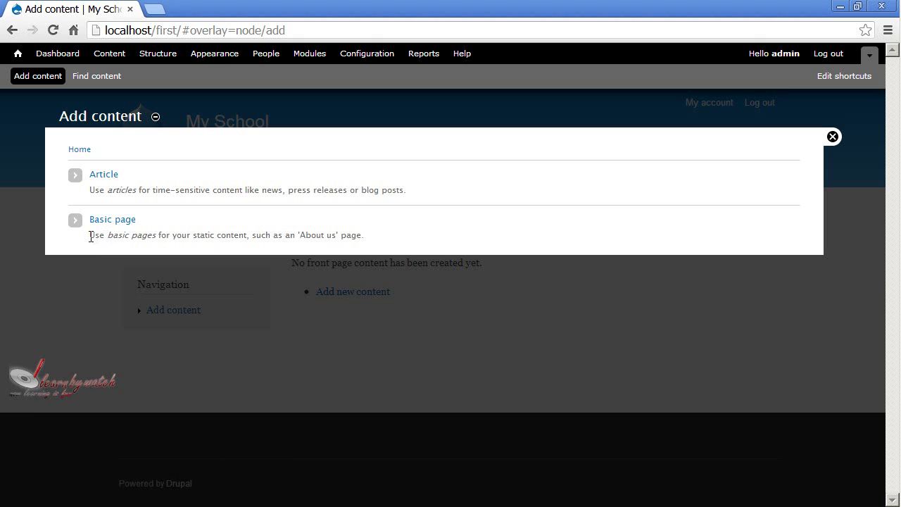
left_click_drag(90, 236, 363, 241)
left_click(383, 246)
left_click(118, 222)
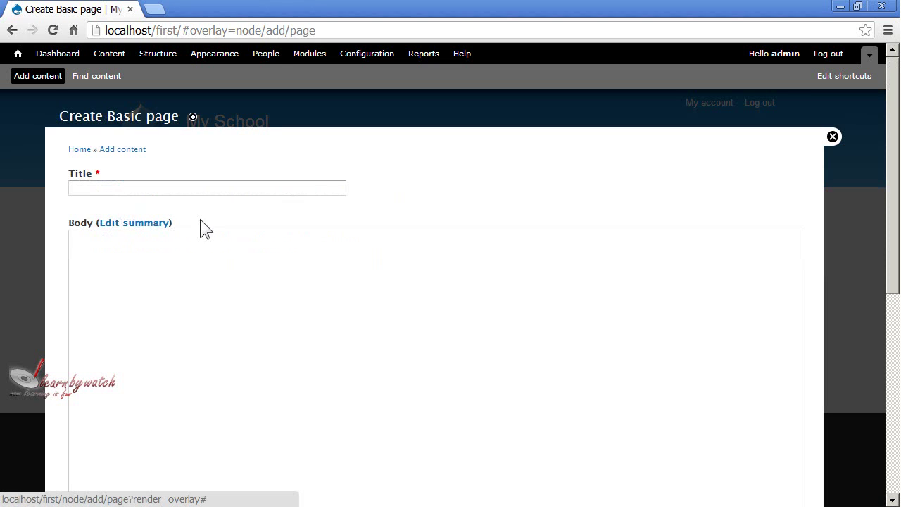
- Enter About Us as the title of the new basic page
scroll(411, 211, "down", 5)
scroll(410, 211, "up", 5)
scroll(268, 208, "down", 5)
scroll(286, 217, "up", 5)
left_click(146, 187)
type("Ab")
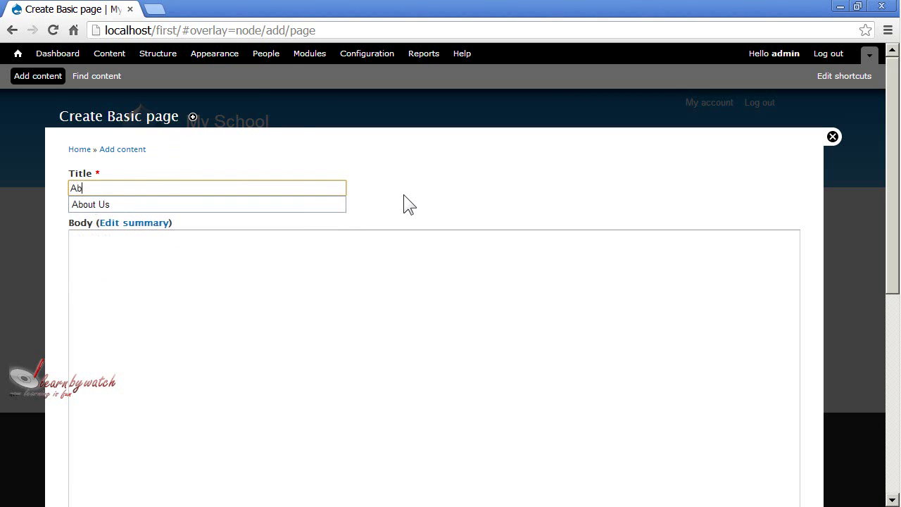
type("out Us")
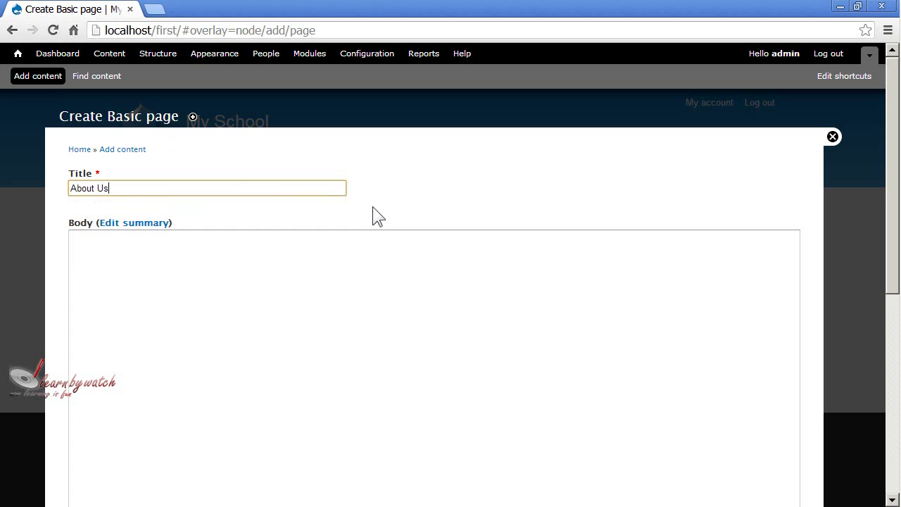
left_click(374, 209)
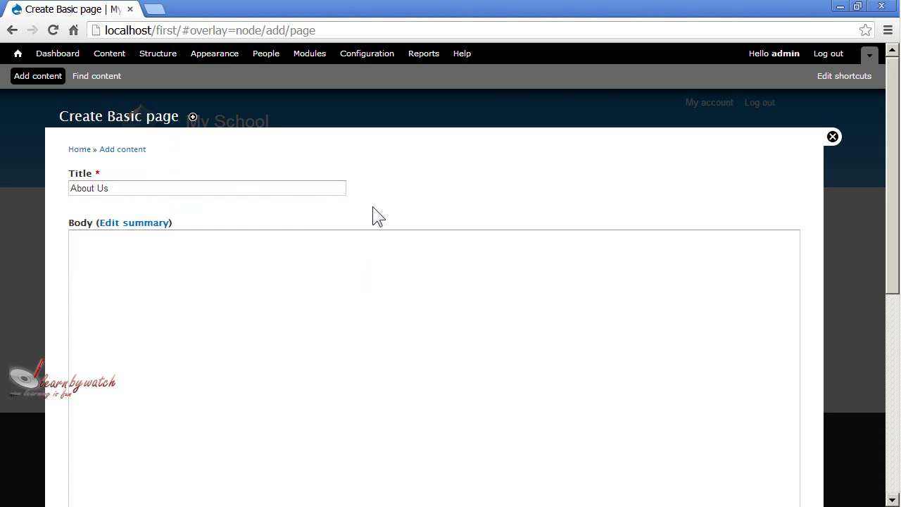
left_click(149, 189)
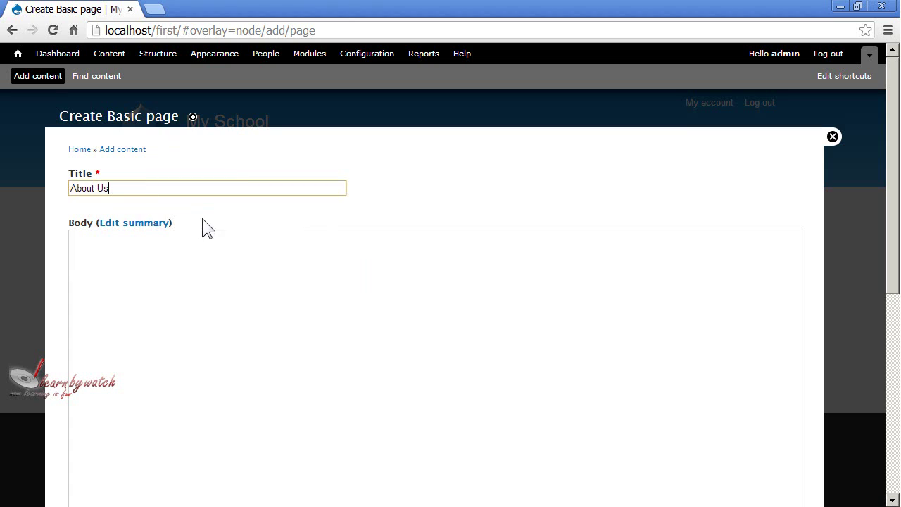
- Fill the body's first paragraph with the sentence "This is an about us page." repeated 18 times
left_click(228, 267)
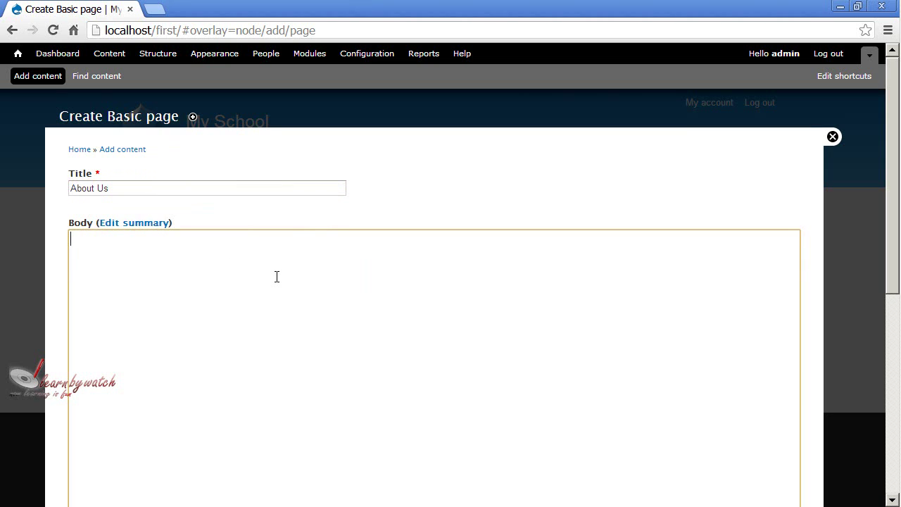
type("This is an about us page")
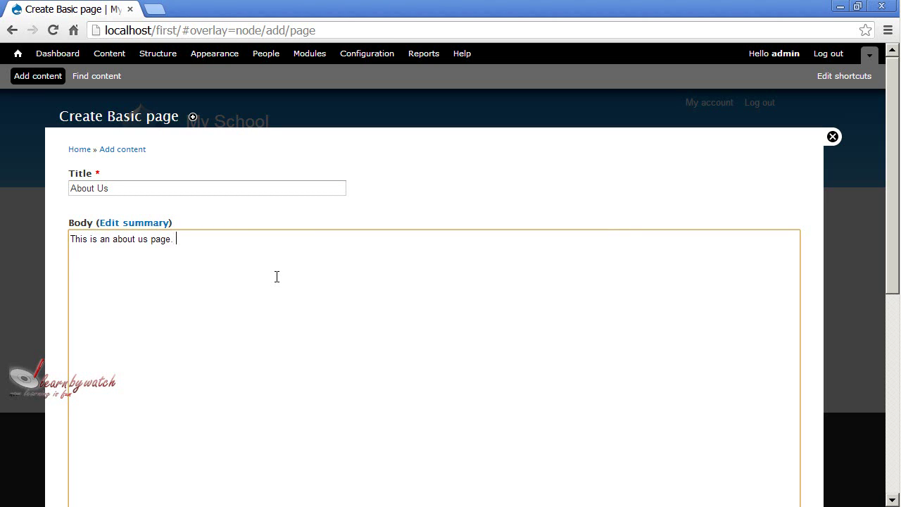
type(".")
key("ctrl+a")
key("ctrl+c")
key("Right")
key("ctrl+v")
key("ctrl+v")
key("ctrl+v")
key("ctrl+v")
key("ctrl+v")
key("ctrl+v")
key("ctrl+v")
key("ctrl+v")
key("ctrl+v")
key("ctrl+v")
key("ctrl+v")
key("ctrl+v")
key("ctrl+v")
key("ctrl+v")
key("ctrl+v")
key("ctrl+v")
key("ctrl+v")
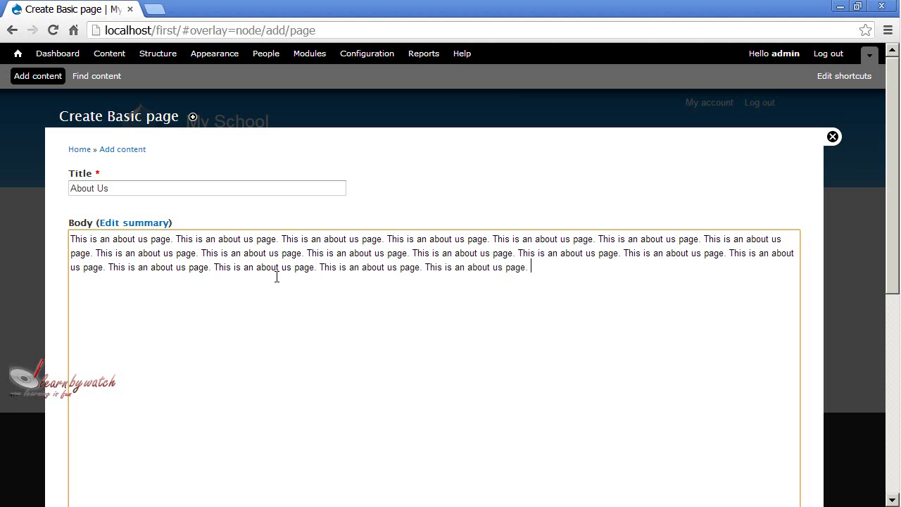
- Add two more body paragraphs, separated by blank lines, each repeating "This is an about us page." 19 times
key("ctrl+v")
key("ctrl+v")
key("ctrl+v")
key("ctrl+v")
key("ctrl+v")
key("ctrl+v")
key("ctrl+v")
key("ctrl+v")
key("ctrl+v")
key("ctrl+v")
key("ctrl+v")
key("ctrl+v")
key("ctrl+v")
key("ctrl+v")
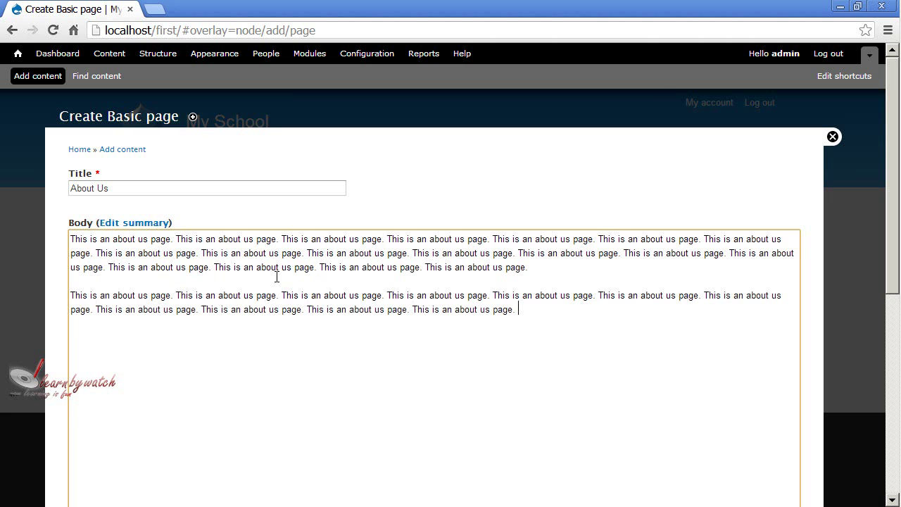
key("ctrl+v")
key("ctrl+v")
key("ctrl+v")
key("ctrl+v")
key("Return")
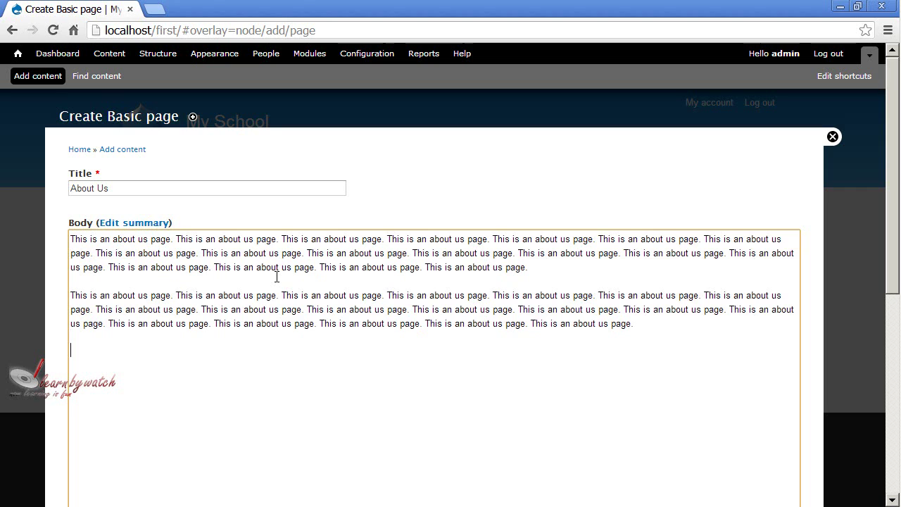
key("ctrl+v")
key("ctrl+v")
key("ctrl+v")
key("ctrl+v")
key("ctrl+v")
key("ctrl+v")
key("ctrl+v")
key("ctrl+v")
key("ctrl+v")
key("ctrl+v")
key("ctrl+v")
key("ctrl+v")
key("ctrl+v")
key("ctrl+v")
key("ctrl+v")
key("ctrl+v")
key("ctrl+v")
key("ctrl+v")
key("ctrl+v")
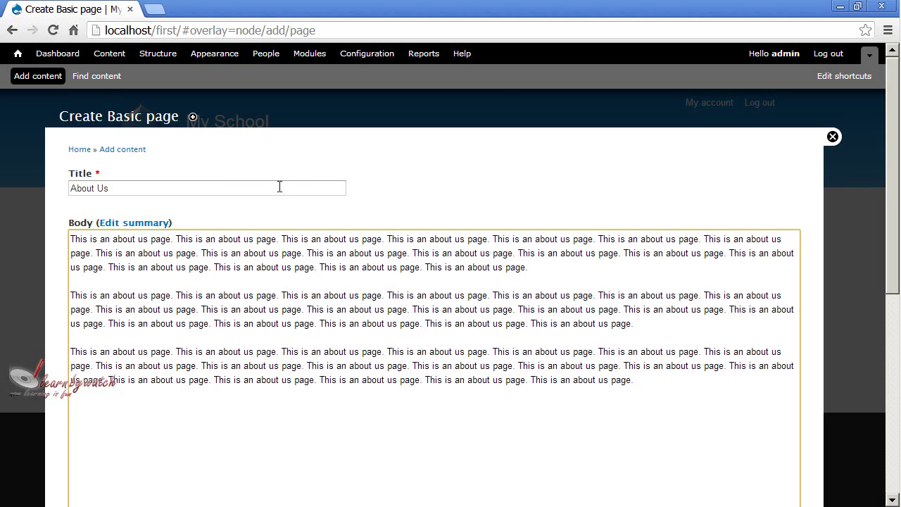
- Save the new About Us basic page, keeping the default text format, menu and publishing settings
left_click(141, 189)
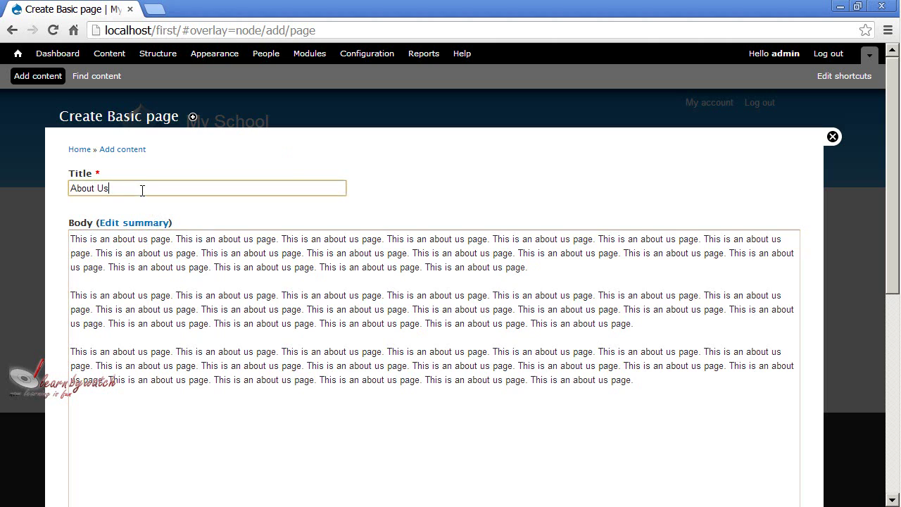
left_click(274, 278)
scroll(367, 287, "down", 3)
scroll(368, 286, "down", 3)
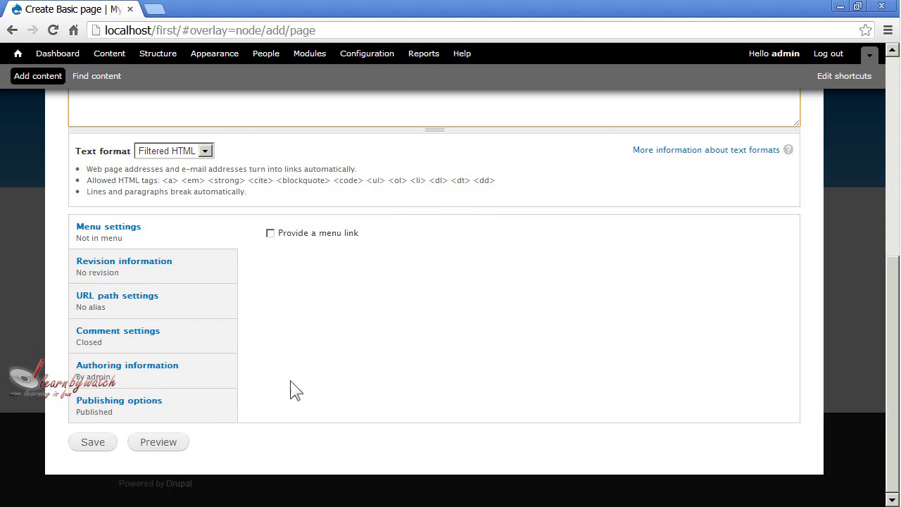
left_click(92, 447)
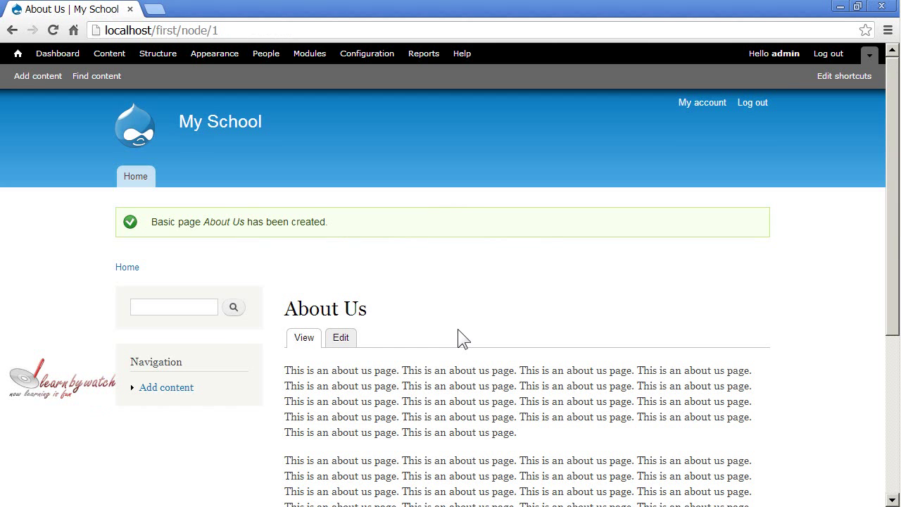
- Review the saved About Us page, examining its title and all of its body paragraphs
scroll(441, 272, "down", 4)
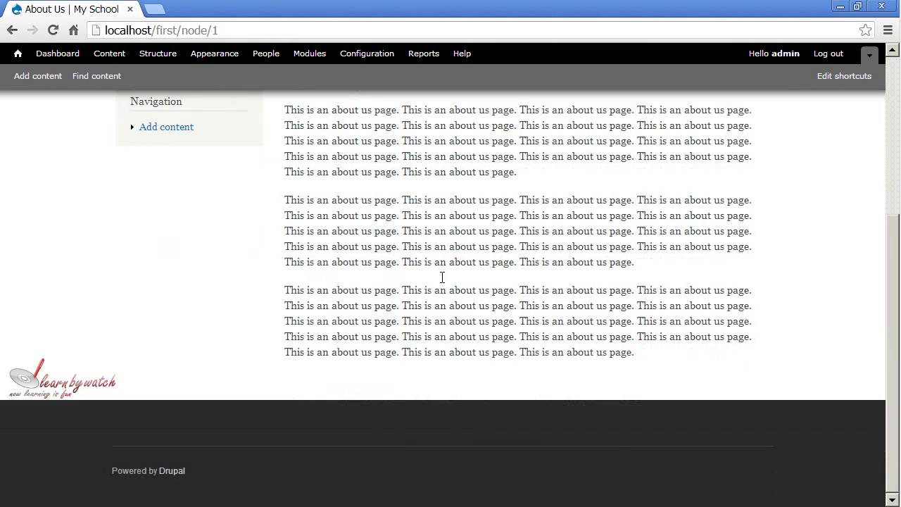
scroll(467, 305, "up", 3)
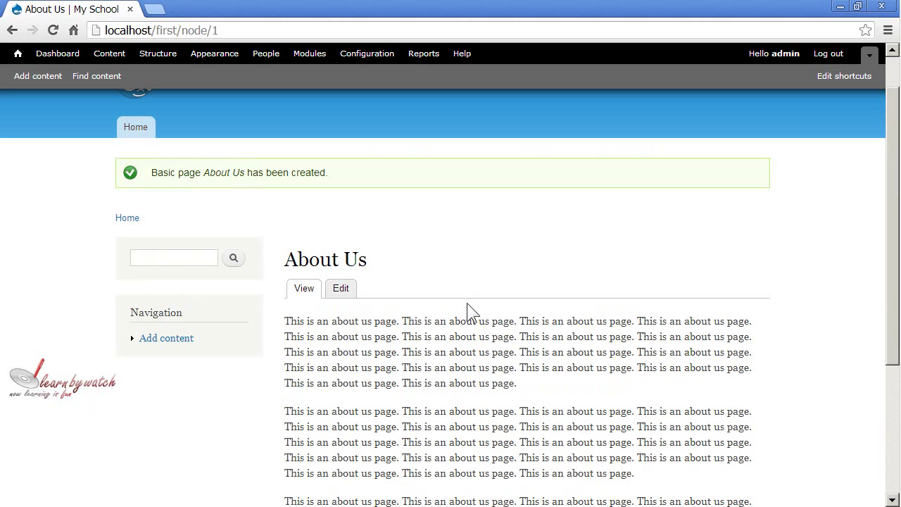
scroll(483, 277, "down", 3)
scroll(483, 282, "up", 1)
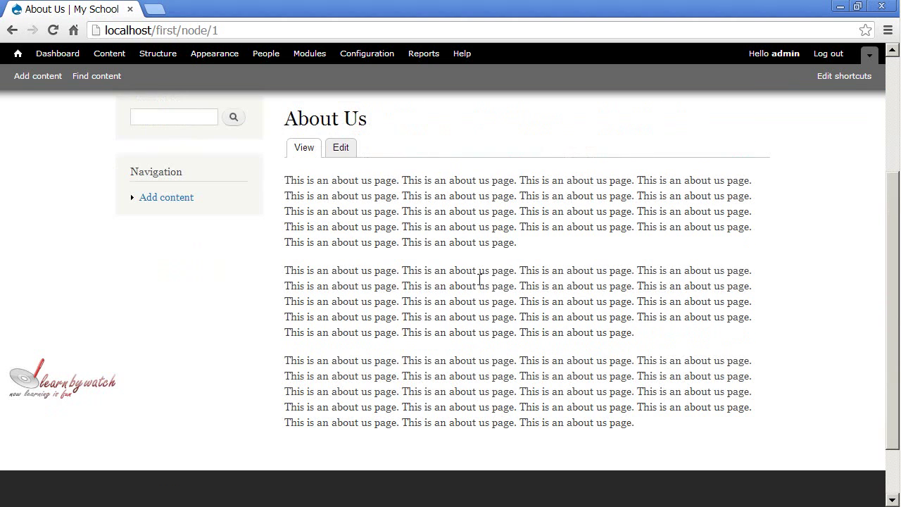
scroll(438, 240, "up", 2)
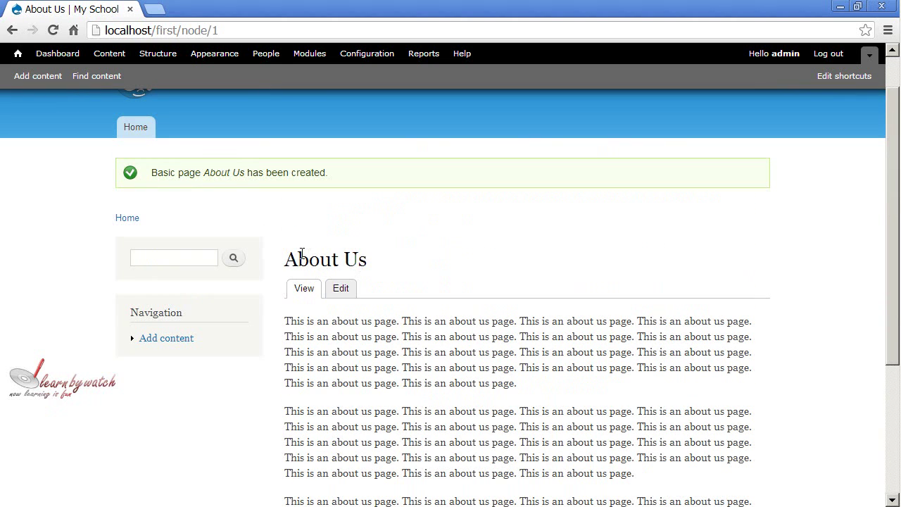
left_click_drag(285, 260, 373, 262)
left_click(422, 274)
left_click_drag(285, 321, 636, 433)
scroll(595, 457, "down", 2)
left_click(639, 438)
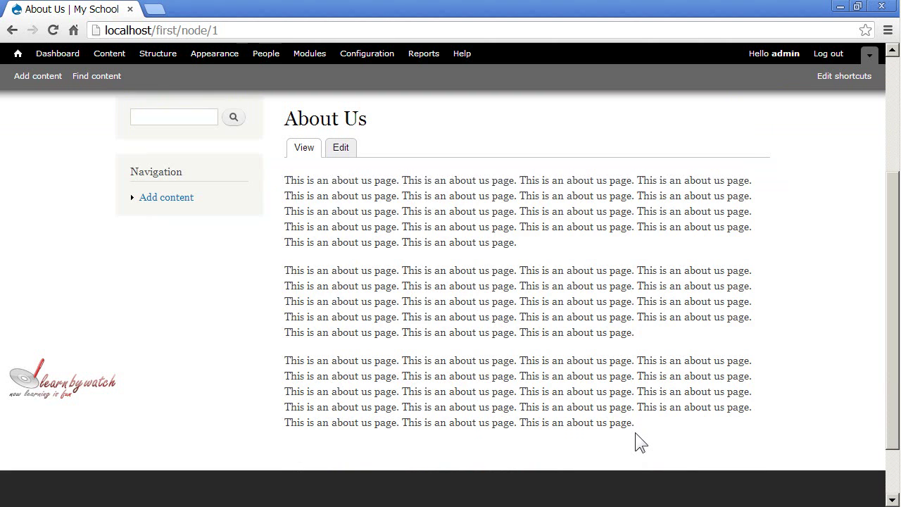
scroll(547, 371, "up", 3)
scroll(547, 370, "down", 3)
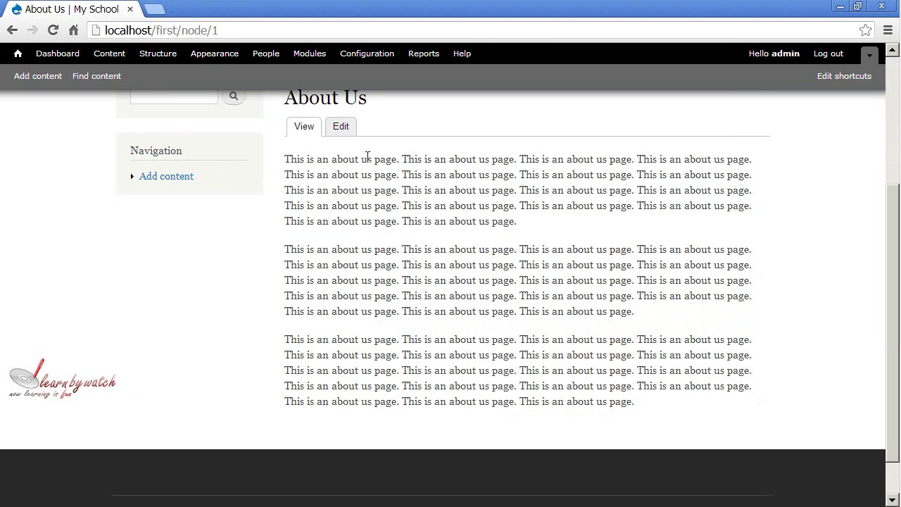
left_click_drag(367, 159, 594, 384)
left_click(594, 385)
scroll(476, 328, "up", 2)
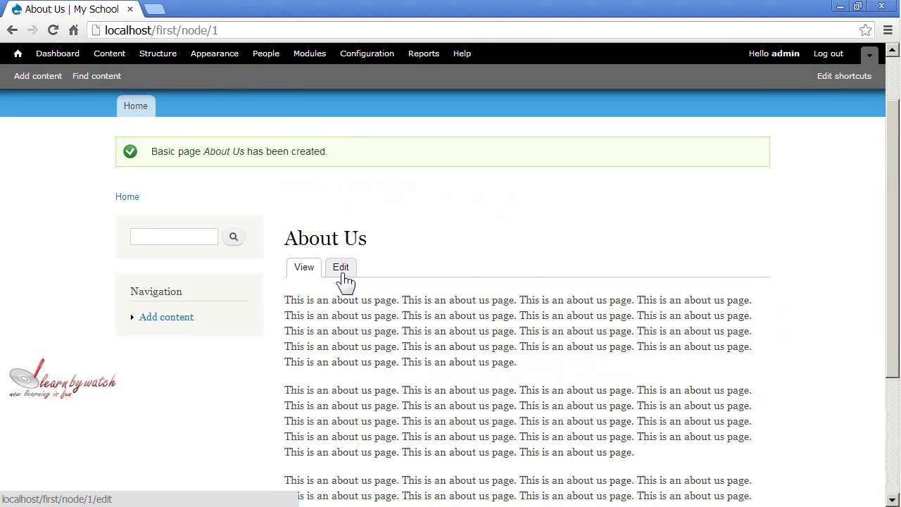
scroll(457, 259, "up", 1)
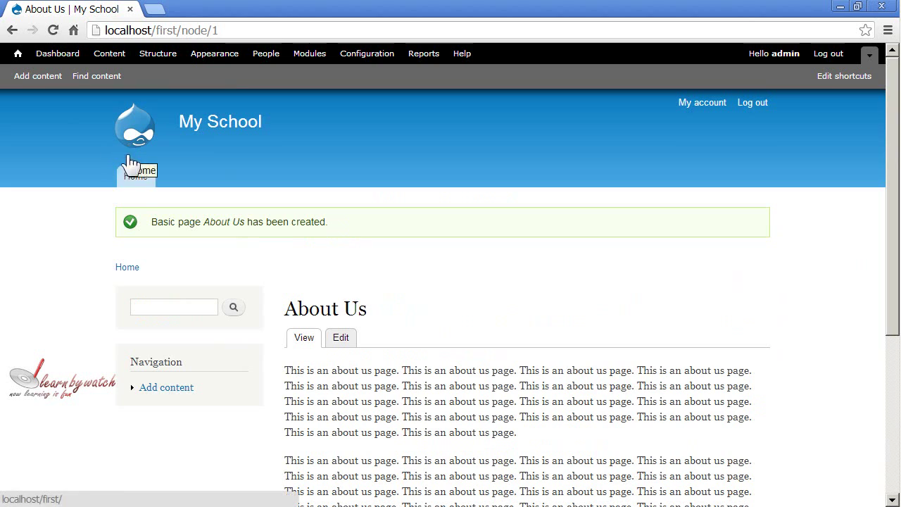
- Return to the site's home page and check whether it shows any front page content
left_click(134, 181)
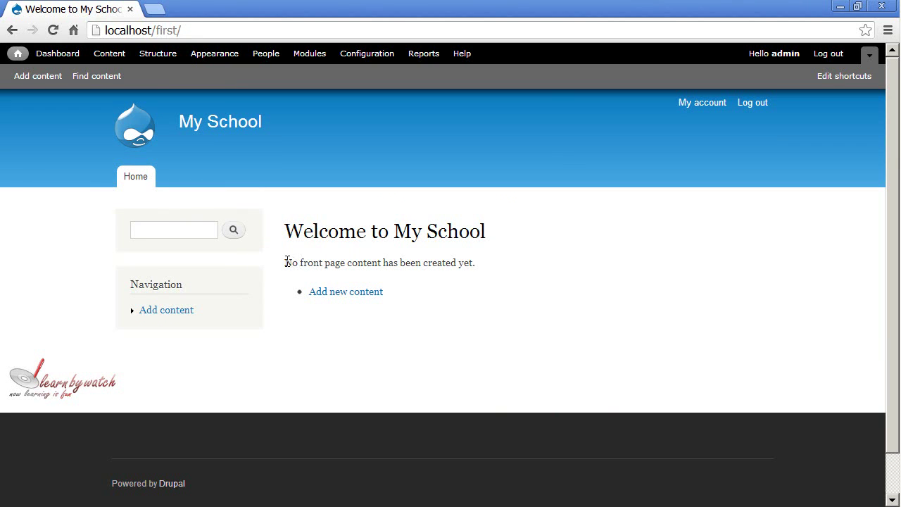
left_click_drag(285, 262, 505, 269)
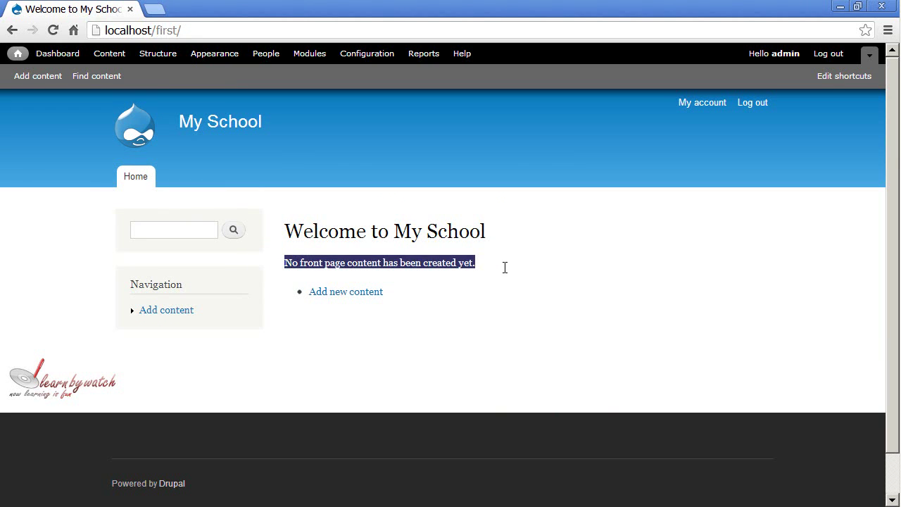
left_click(505, 267)
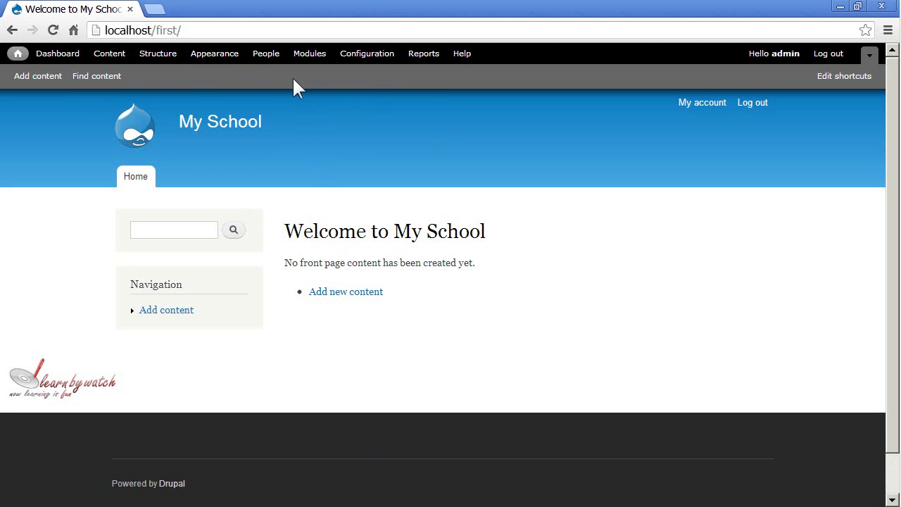
- Find the About Us page in the site's content list and open it for editing
left_click(97, 84)
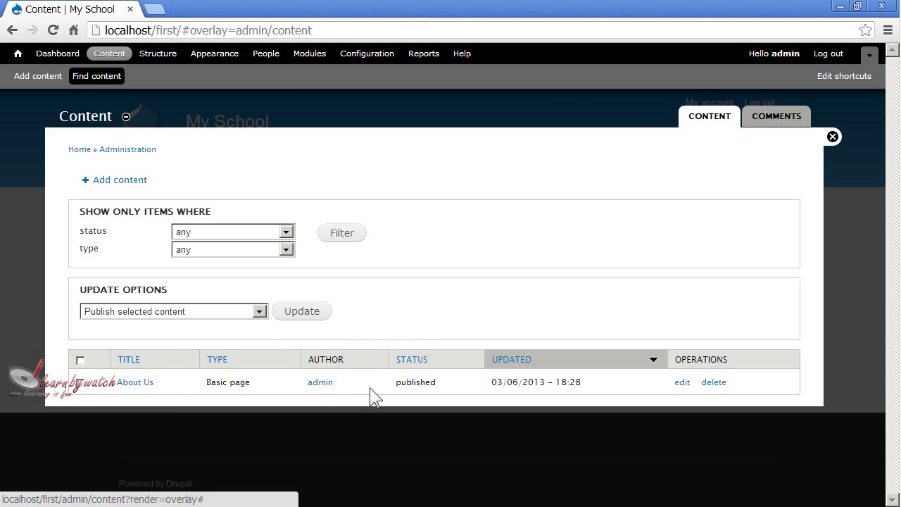
left_click(682, 384)
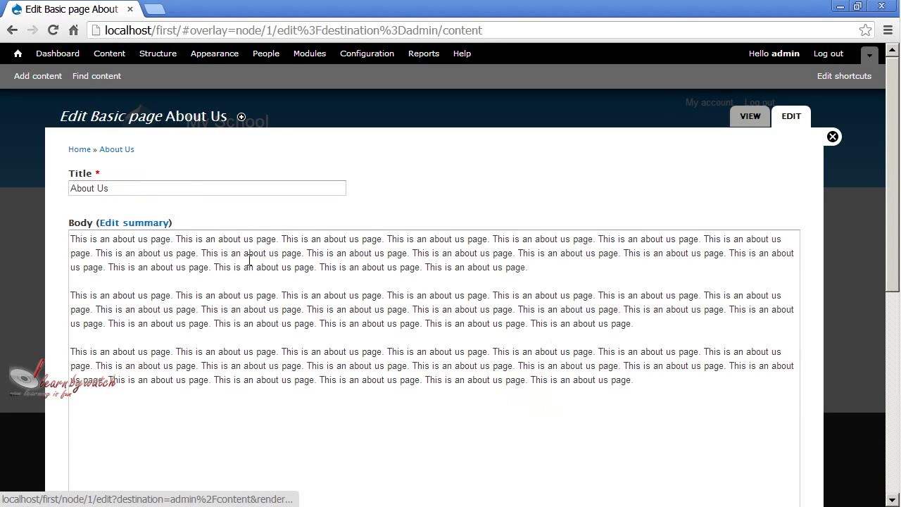
- Set the About Us page's publishing options to Published and Promoted to front page, and save the page
left_click(175, 191)
left_click(253, 281)
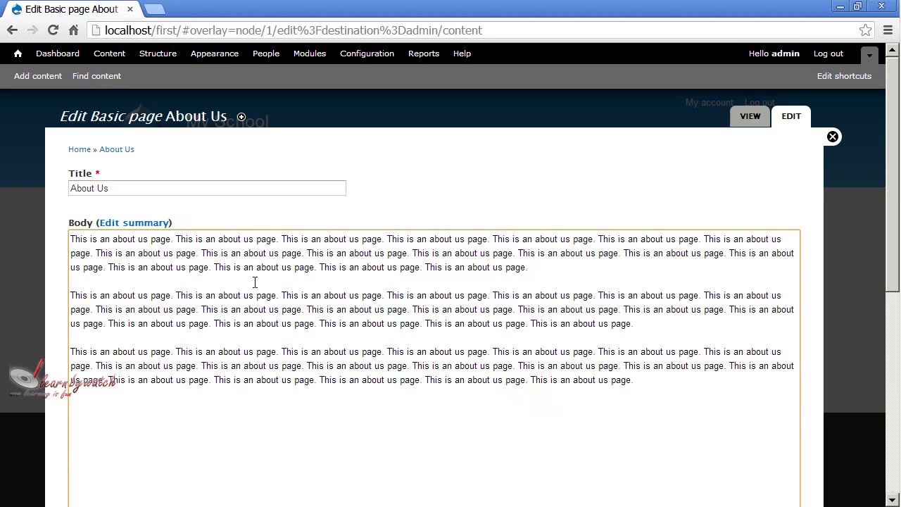
scroll(259, 279, "down", 5)
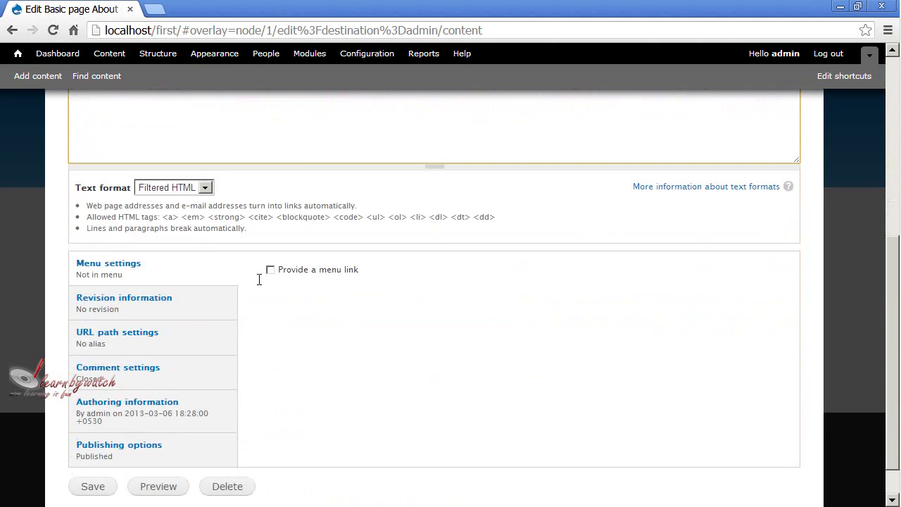
scroll(268, 268, "down", 1)
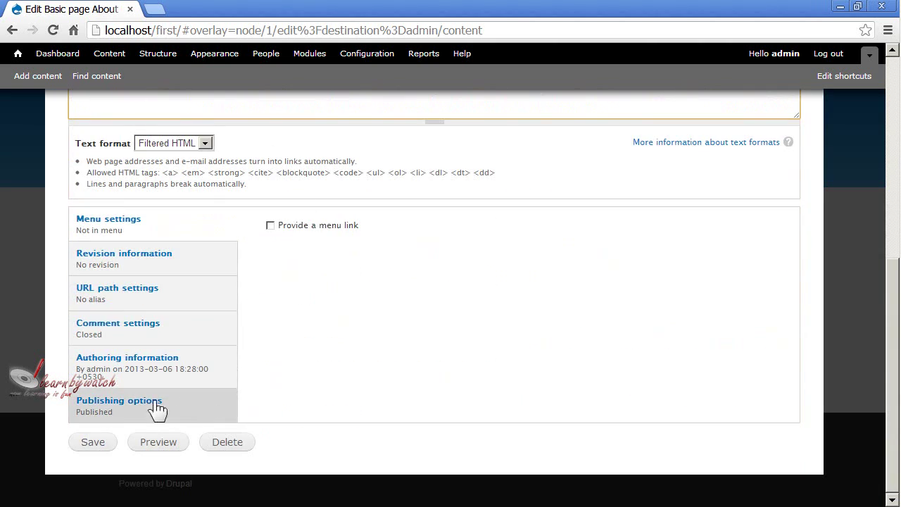
left_click(115, 411)
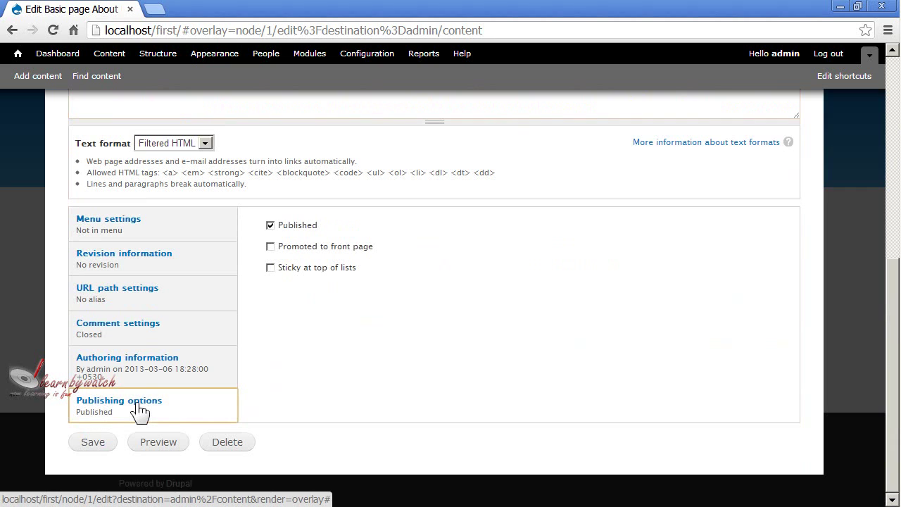
left_click(270, 230)
left_click(269, 226)
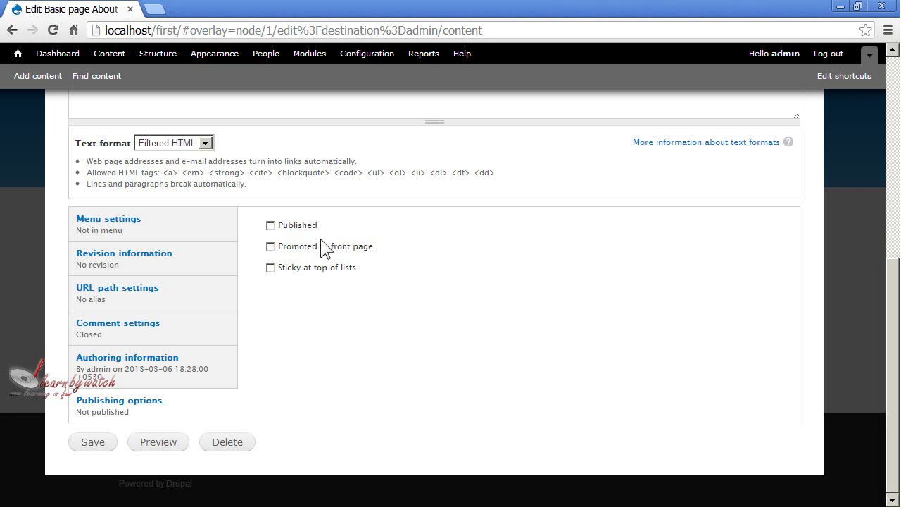
left_click(293, 227)
left_click(271, 247)
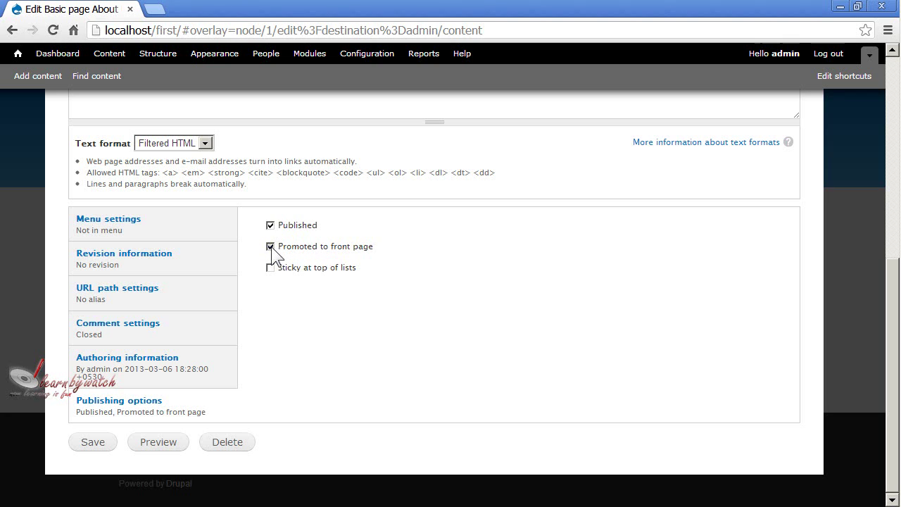
left_click(270, 247)
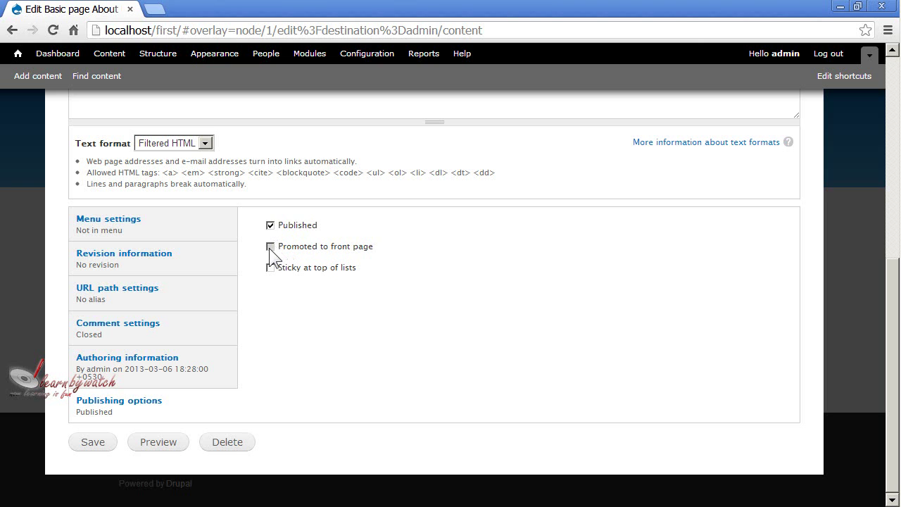
left_click(271, 248)
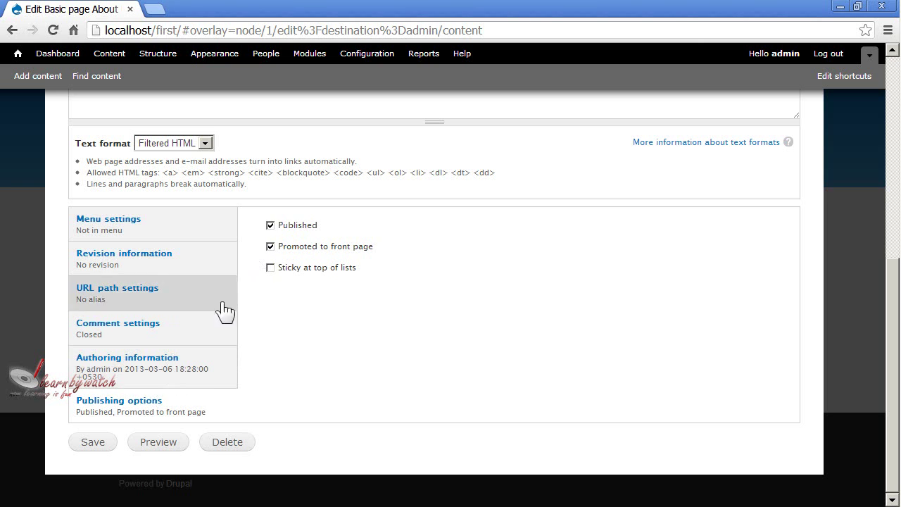
left_click(99, 444)
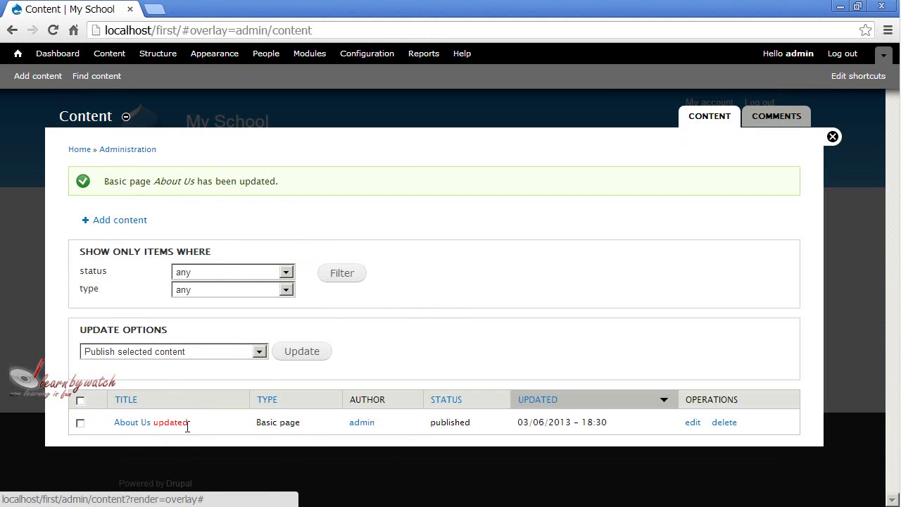
- Check the About Us entry in the content list and examine its title and text on the site's home page
left_click_drag(155, 423, 193, 423)
left_click(219, 426)
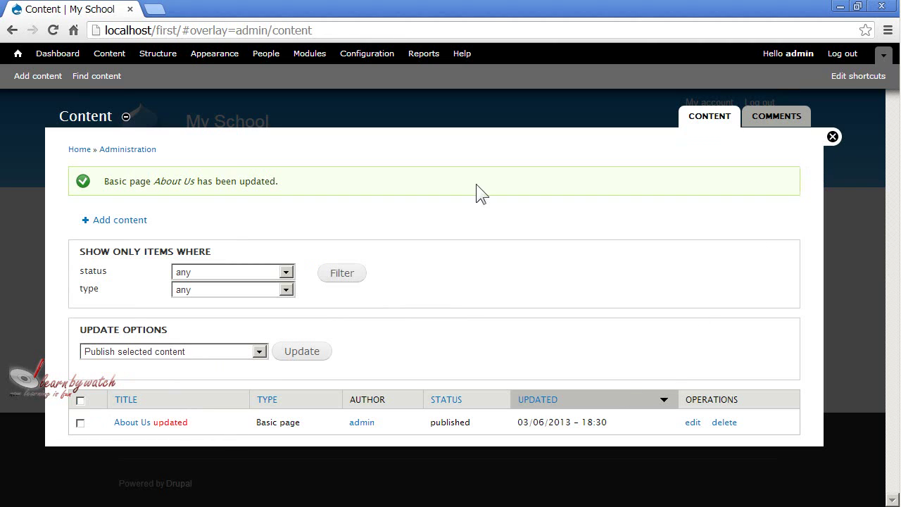
left_click(833, 137)
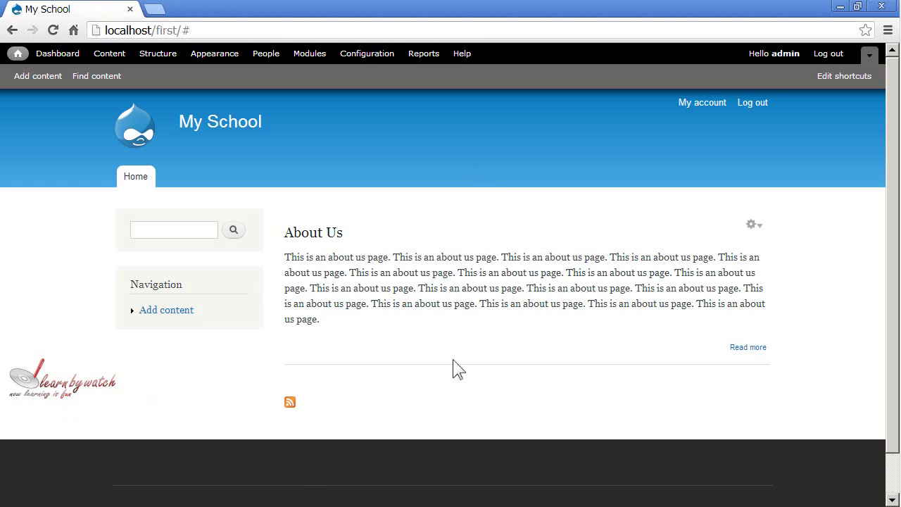
left_click(136, 143)
left_click_drag(283, 233, 358, 231)
left_click(361, 240)
left_click_drag(286, 256, 318, 315)
left_click(366, 322)
- View the full About Us page through its title on the home page, and return to the home page
left_click(322, 243)
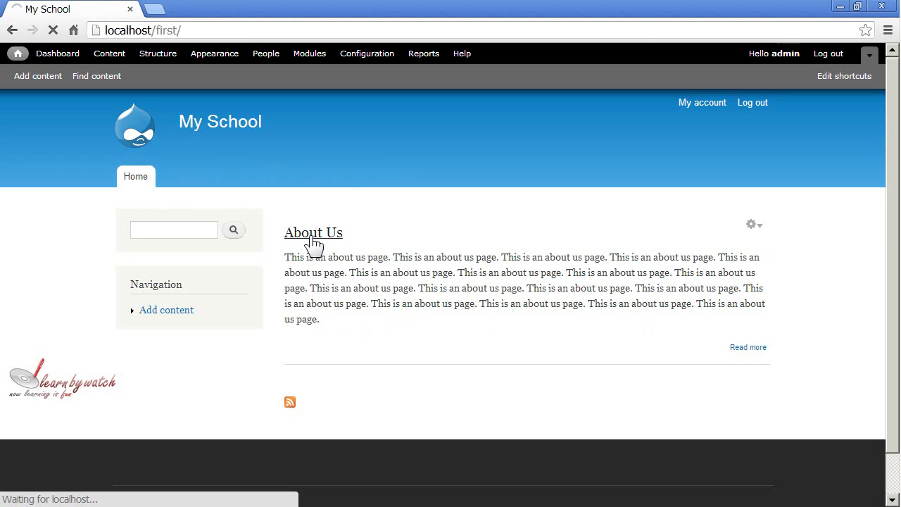
scroll(499, 342, "down", 3)
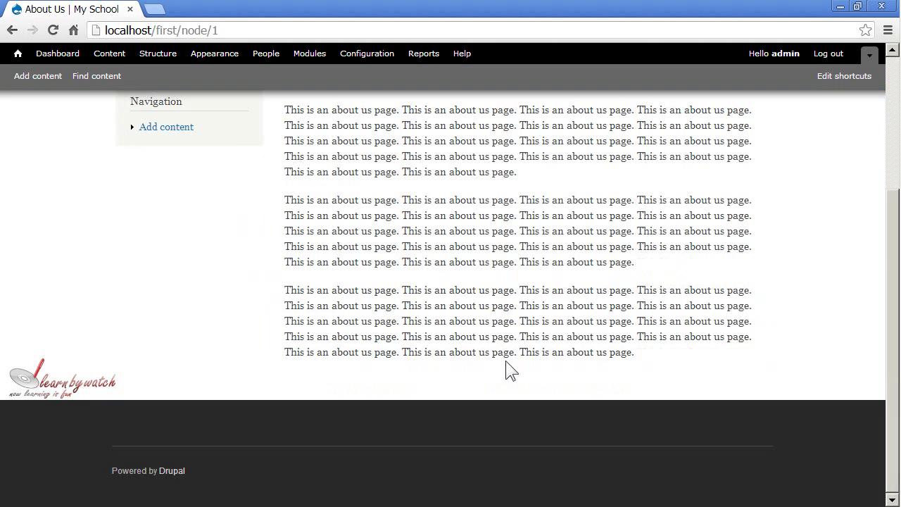
scroll(505, 358, "up", 3)
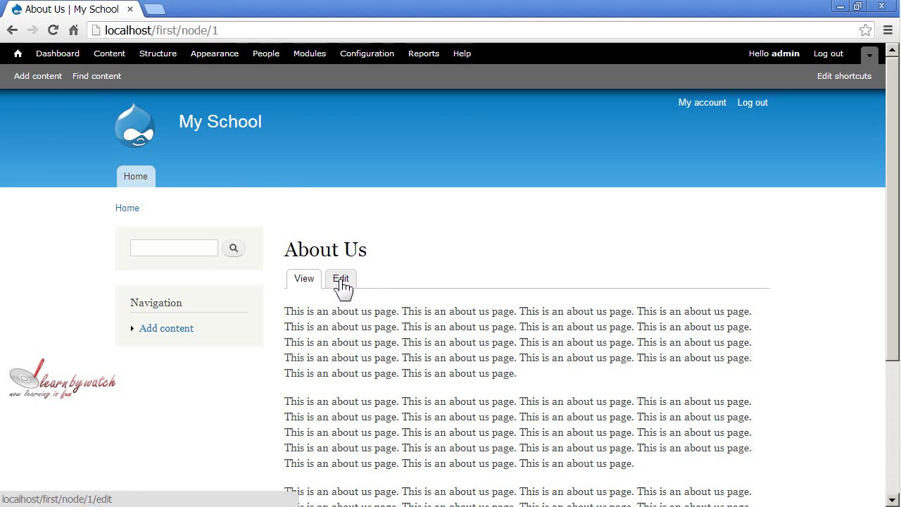
left_click(133, 135)
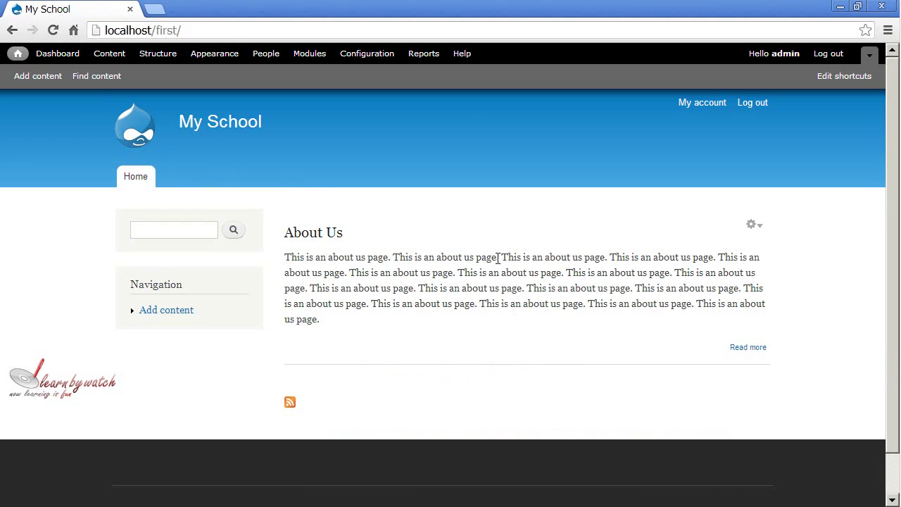
left_click(326, 241)
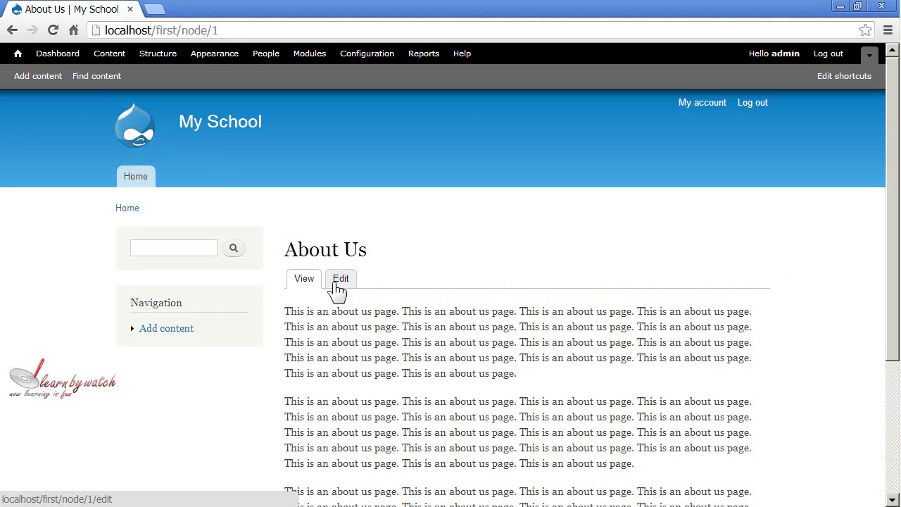
left_click(213, 134)
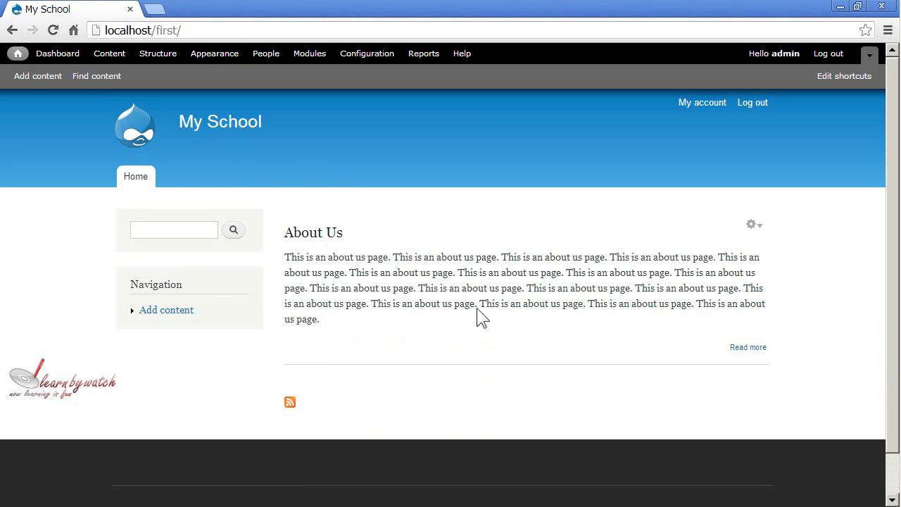
- Look through the About Us edit form from the home page item's contextual options, and close it without changes
left_click(755, 226)
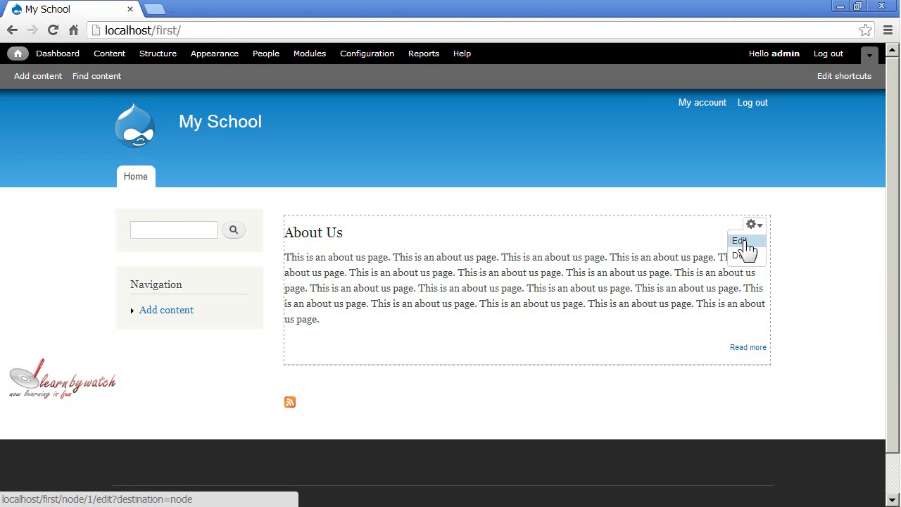
left_click(758, 243)
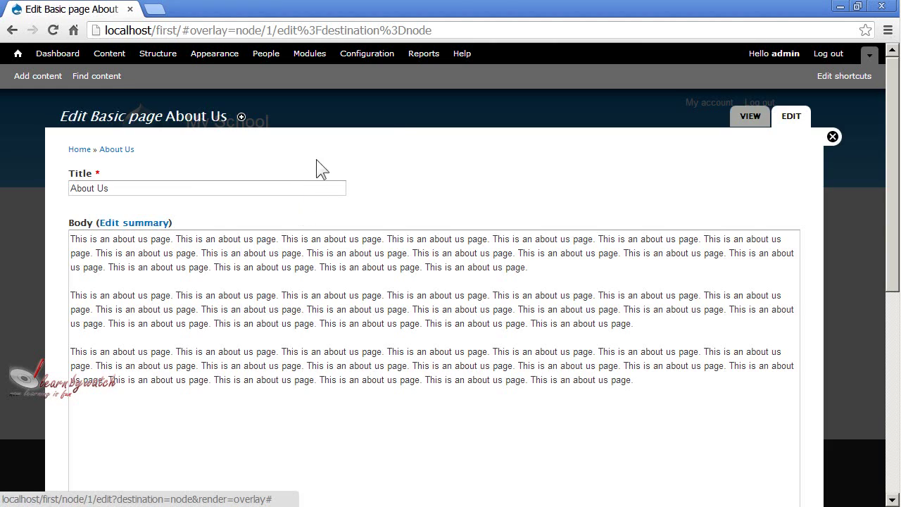
scroll(396, 285, "down", 5)
scroll(405, 304, "up", 5)
left_click(833, 138)
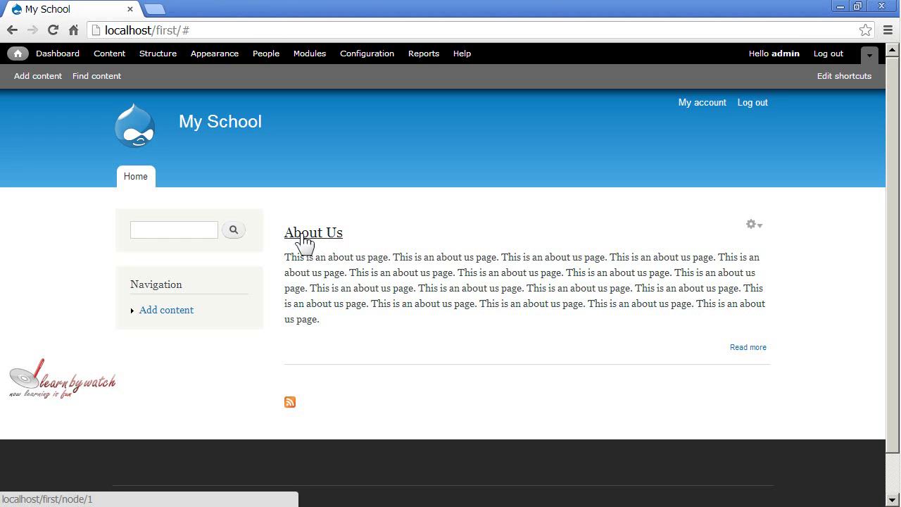
- Examine the About Us teaser text, view the full page through its Read more link, and return to the home page
left_click_drag(285, 256, 415, 318)
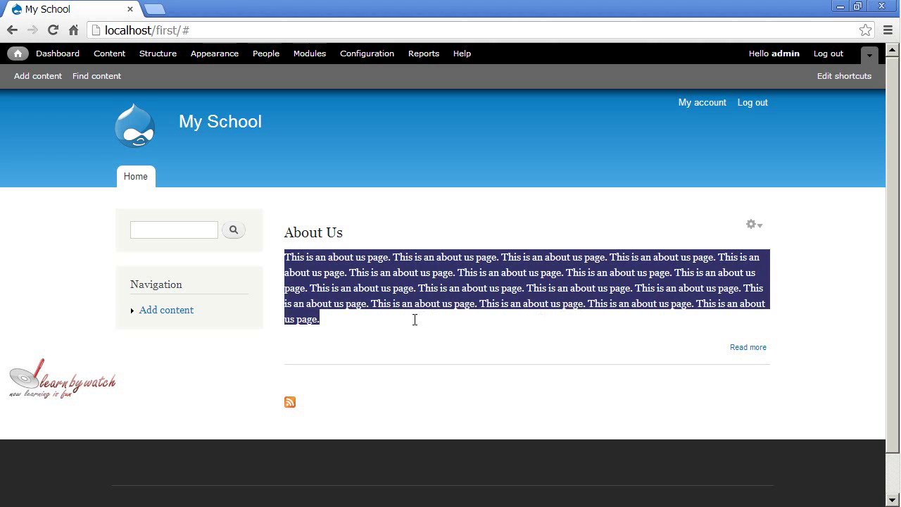
left_click(393, 326)
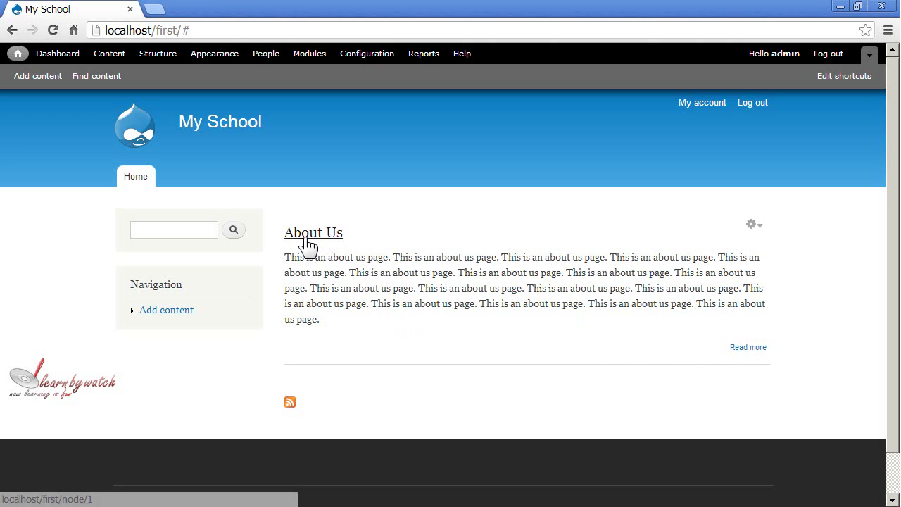
left_click(749, 355)
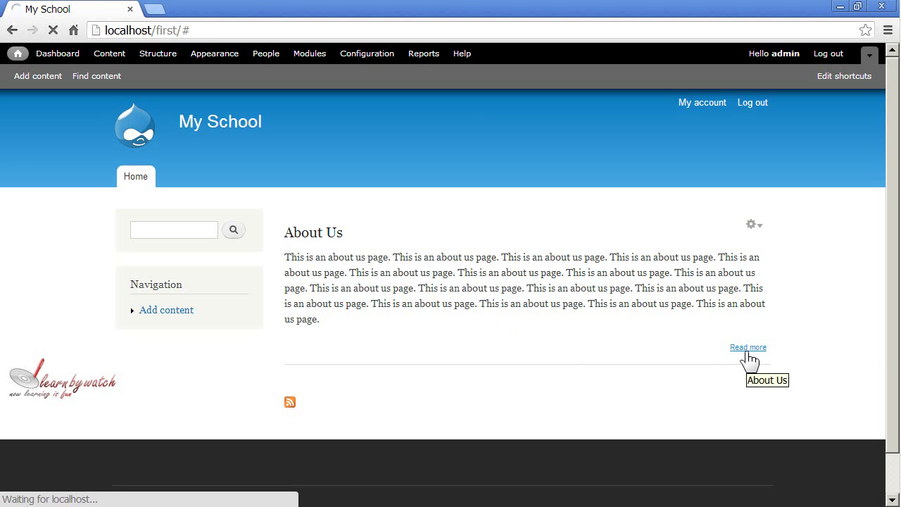
scroll(473, 308, "down", 3)
scroll(473, 308, "up", 3)
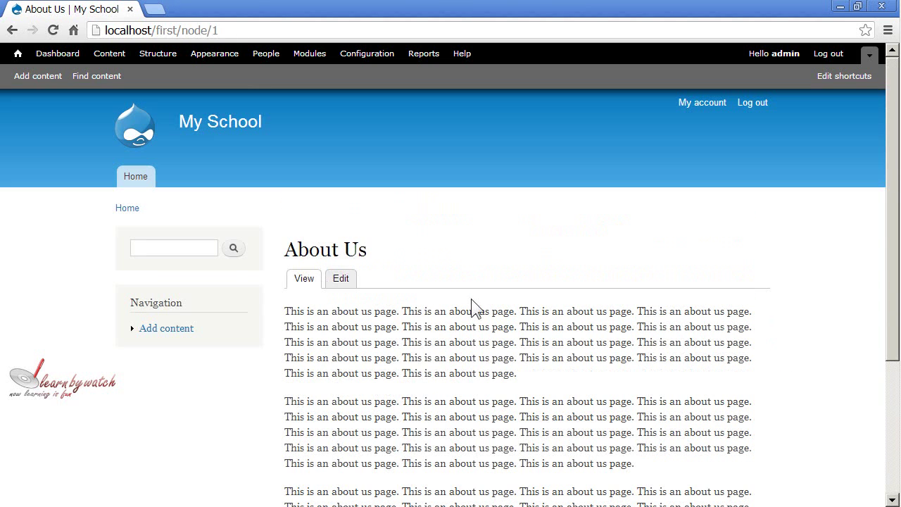
left_click(192, 128)
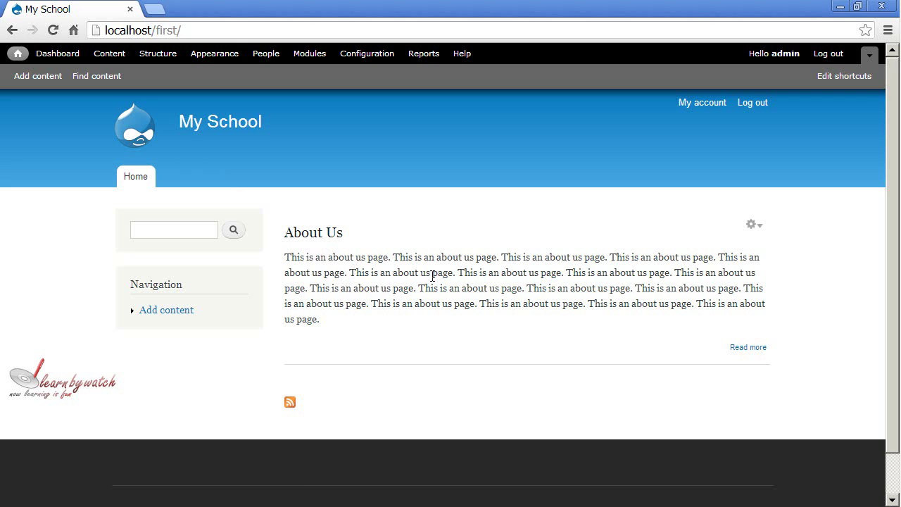
- Open the About Us page for editing from the home page and enable a menu link for it
left_click(757, 225)
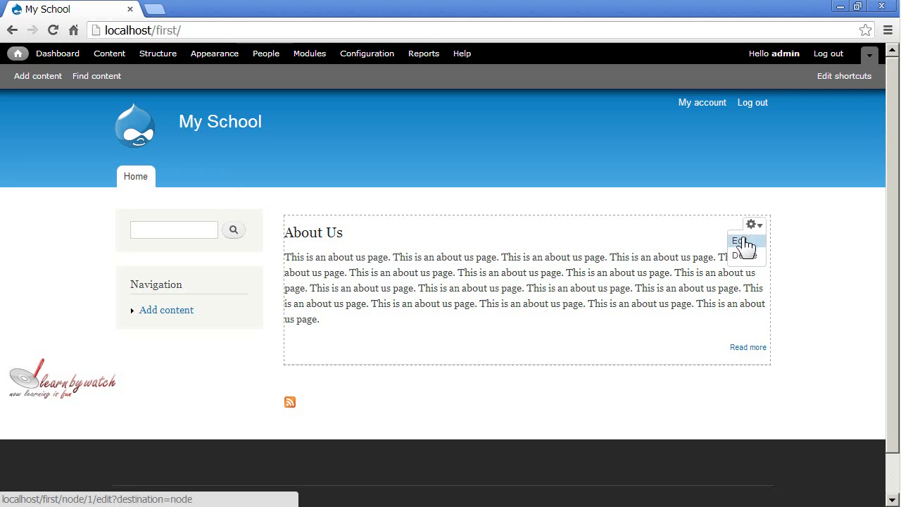
left_click(740, 242)
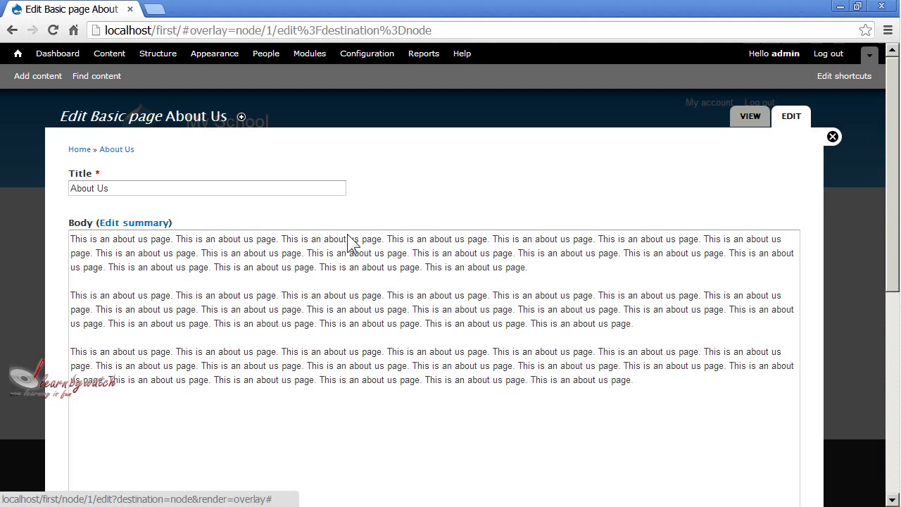
scroll(267, 268, "down", 5)
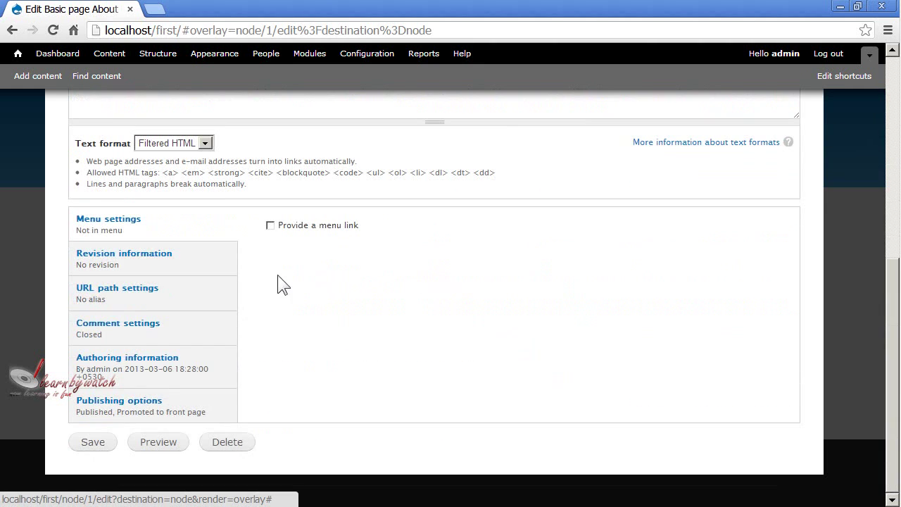
left_click(90, 227)
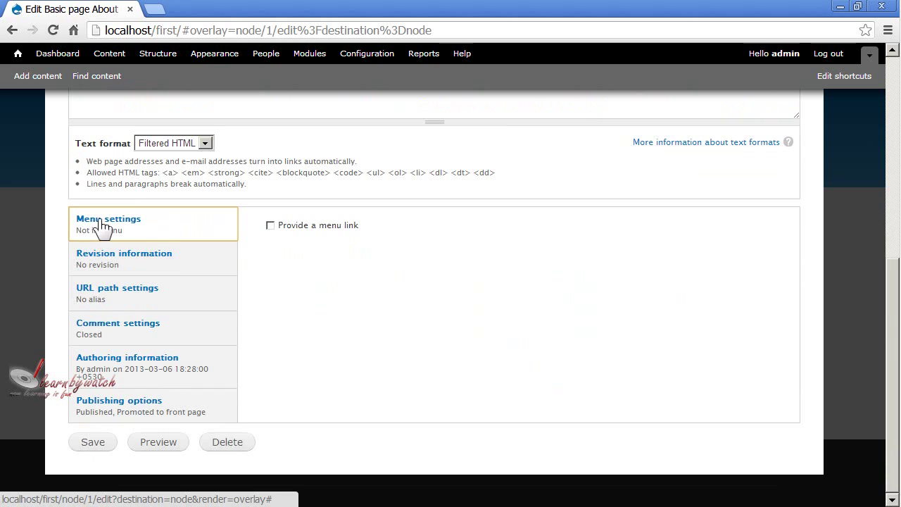
left_click(273, 226)
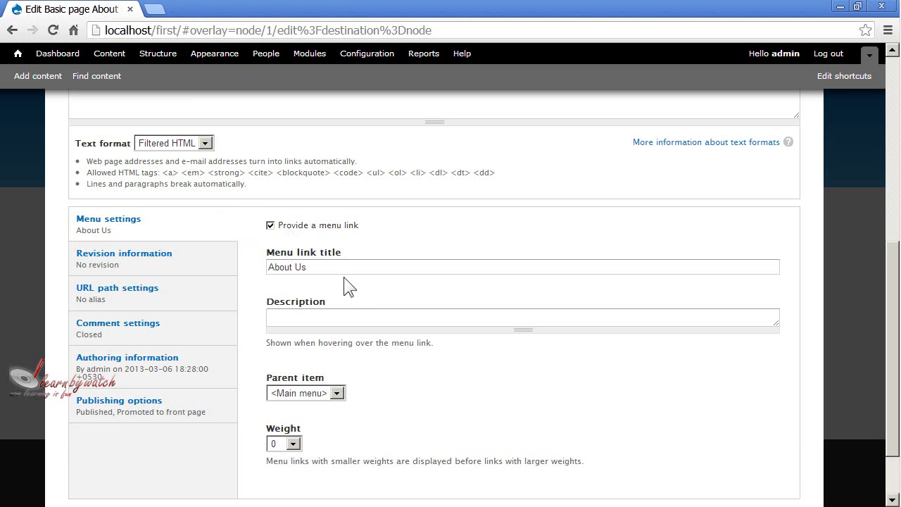
- Compare the menu link title with the page title and check the menu link's description field
left_click_drag(322, 268, 258, 266)
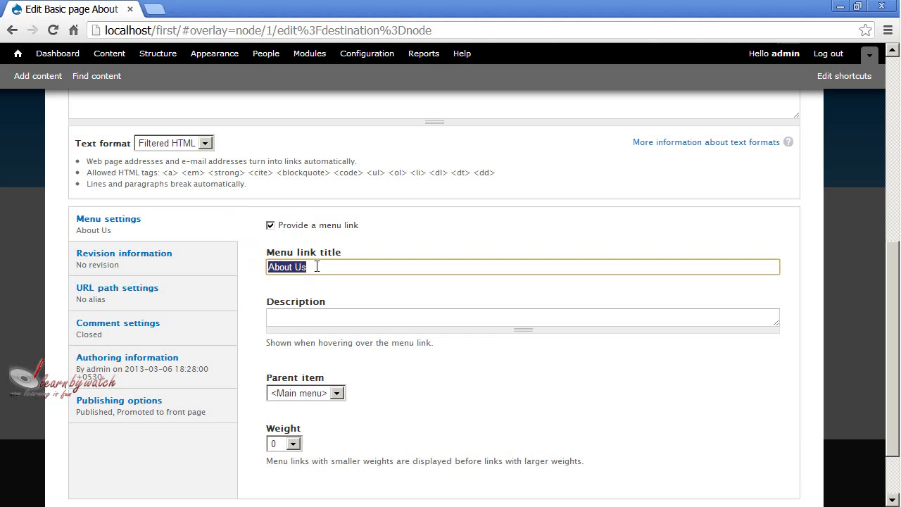
scroll(345, 282, "up", 6)
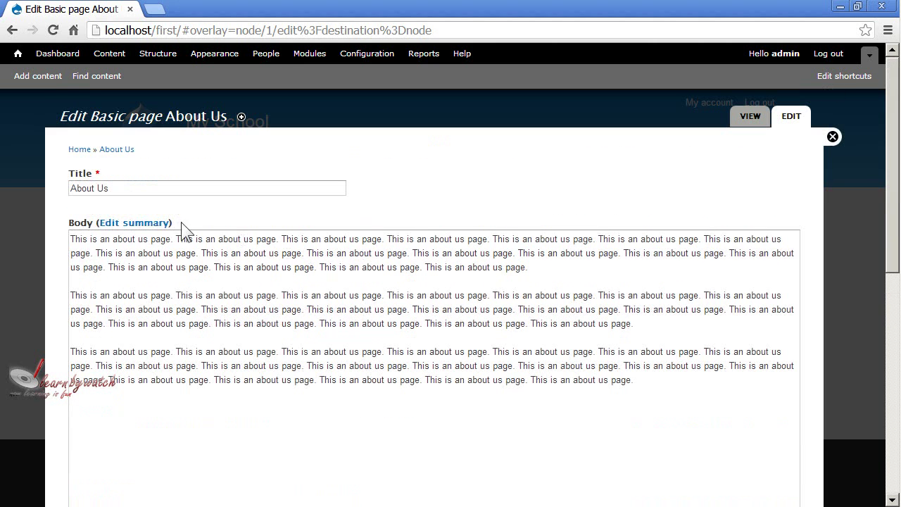
scroll(365, 281, "down", 6)
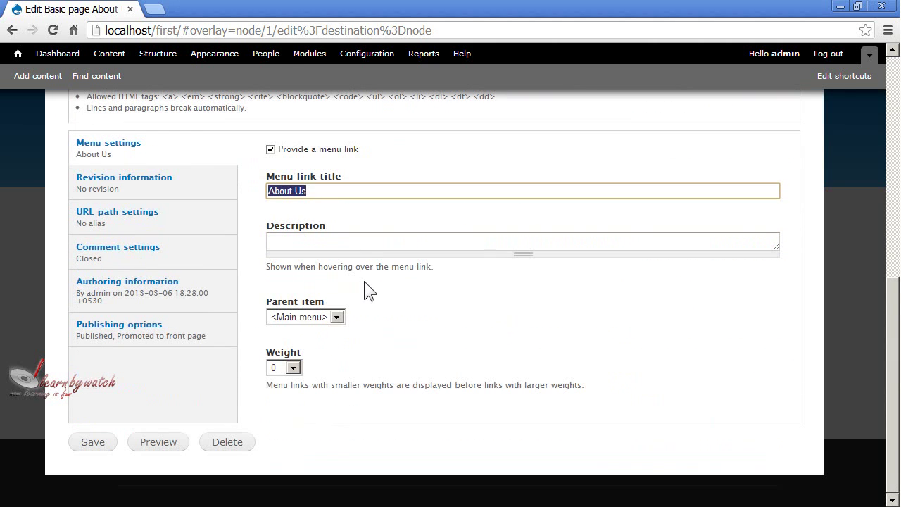
left_click(319, 192)
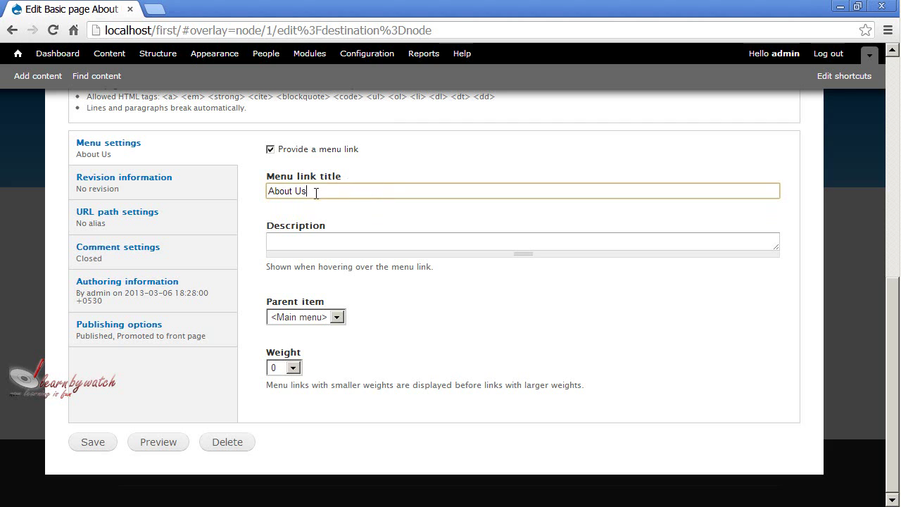
left_click(321, 240)
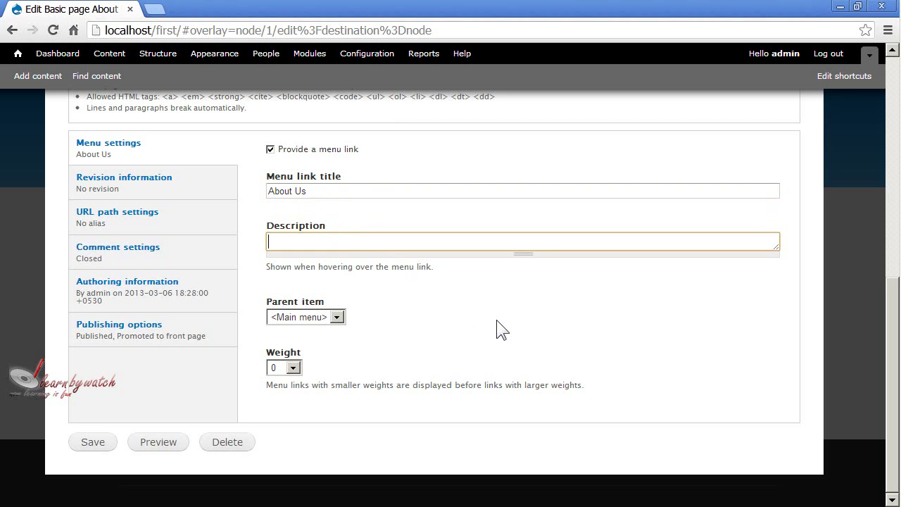
- Describe the menu link as "Want to know about my school. click here!", keep <Main menu> as its parent item, and save the page
type("Want to know about my school. click here!")
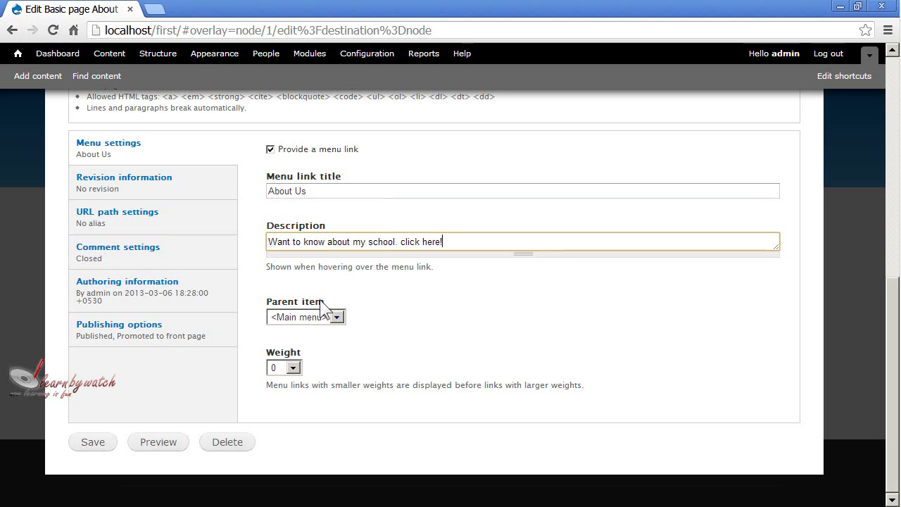
left_click(338, 318)
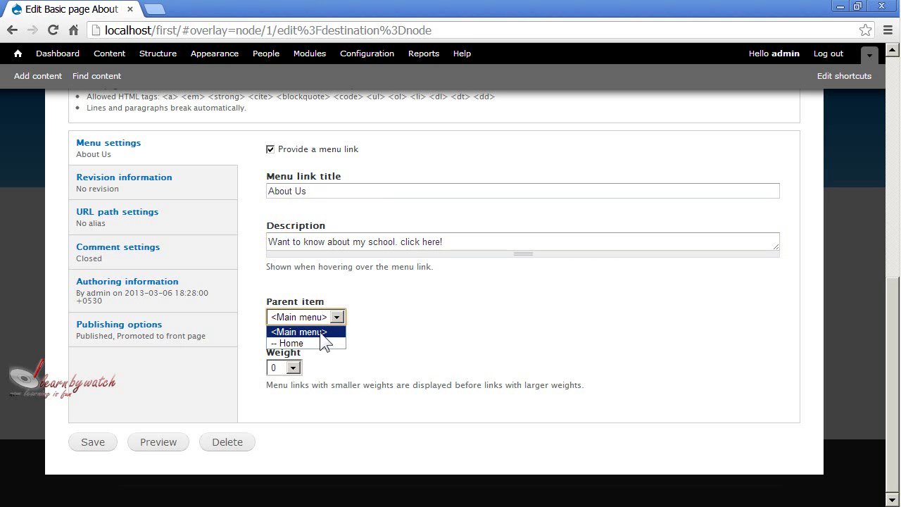
left_click(321, 334)
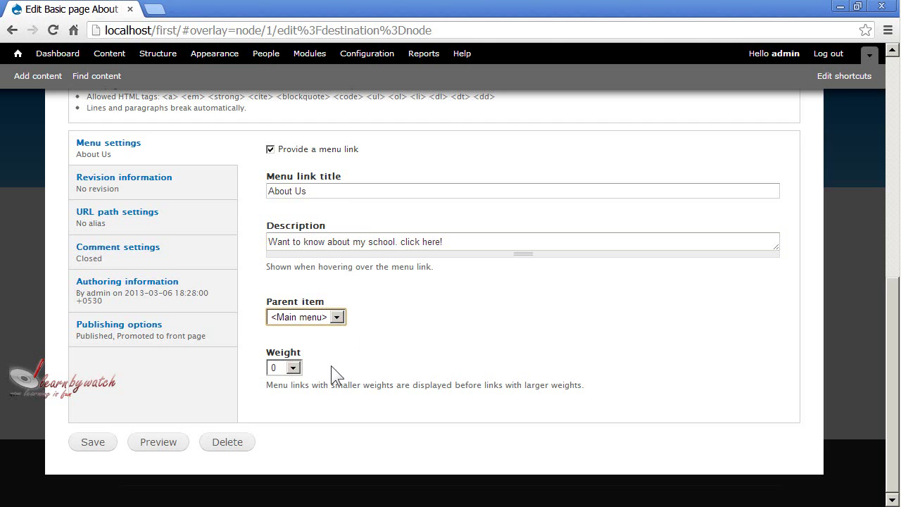
left_click(97, 445)
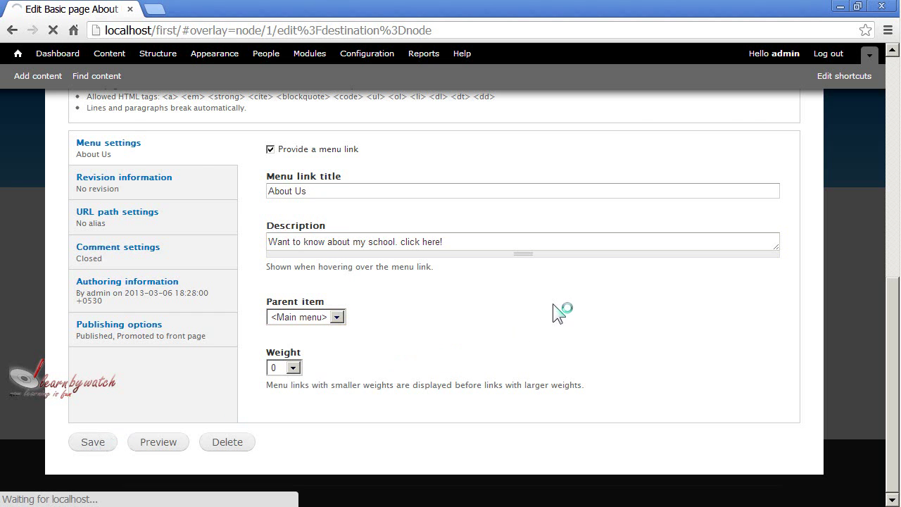
scroll(554, 303, "up", 1)
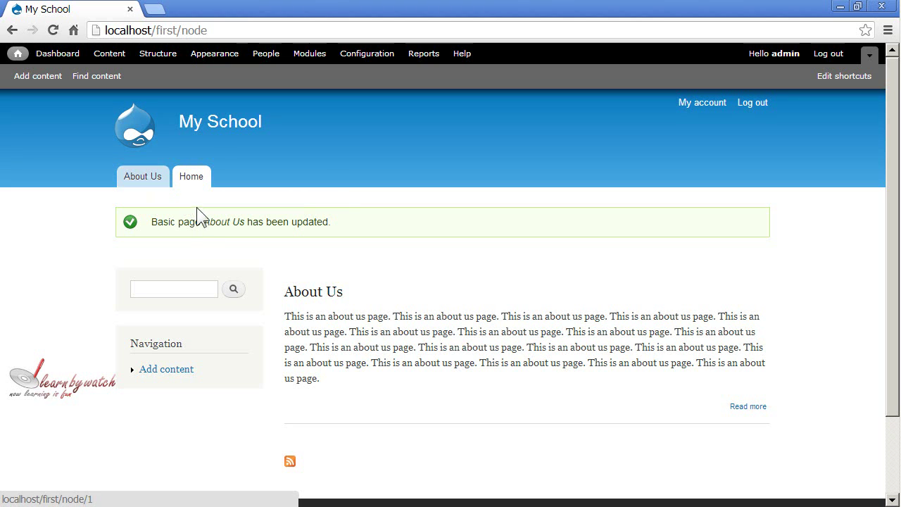
- Open the About Us page from its menu link, open it for editing, and review its menu link title and weight settings
left_click(150, 183)
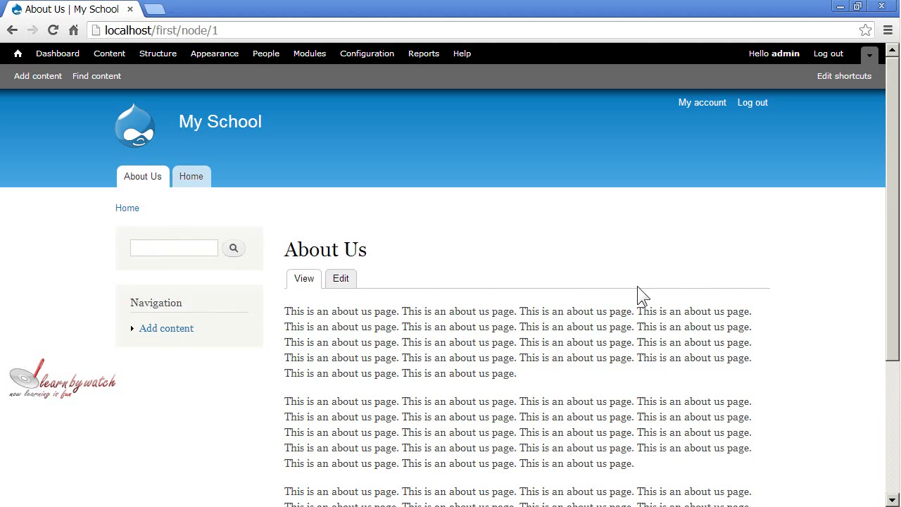
left_click(342, 282)
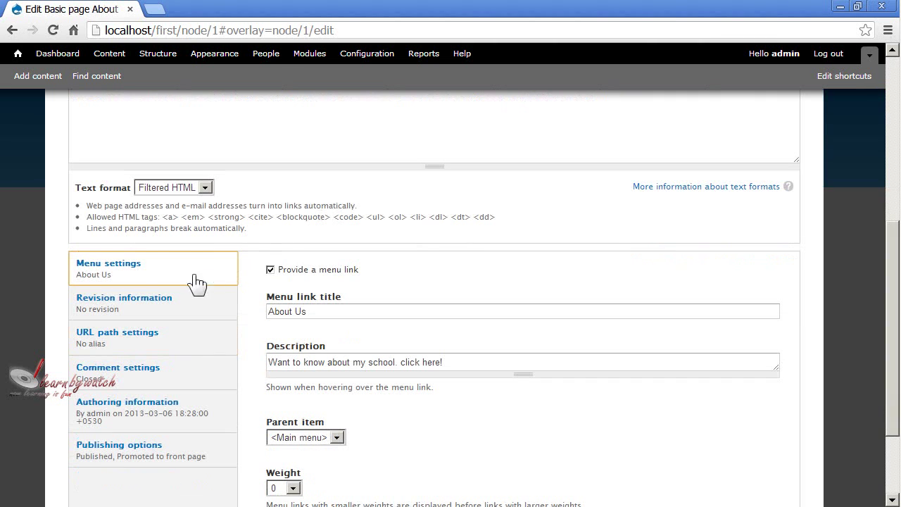
scroll(402, 254, "down", 2)
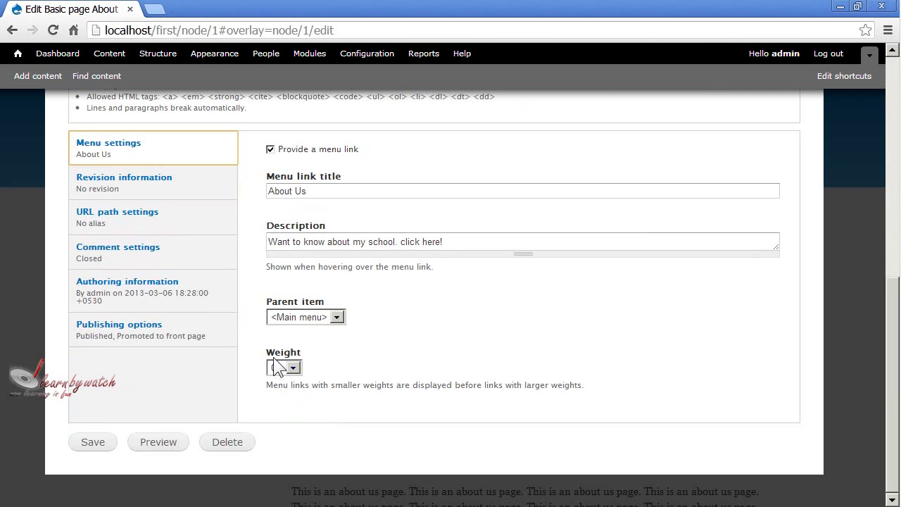
left_click_drag(266, 352, 307, 351)
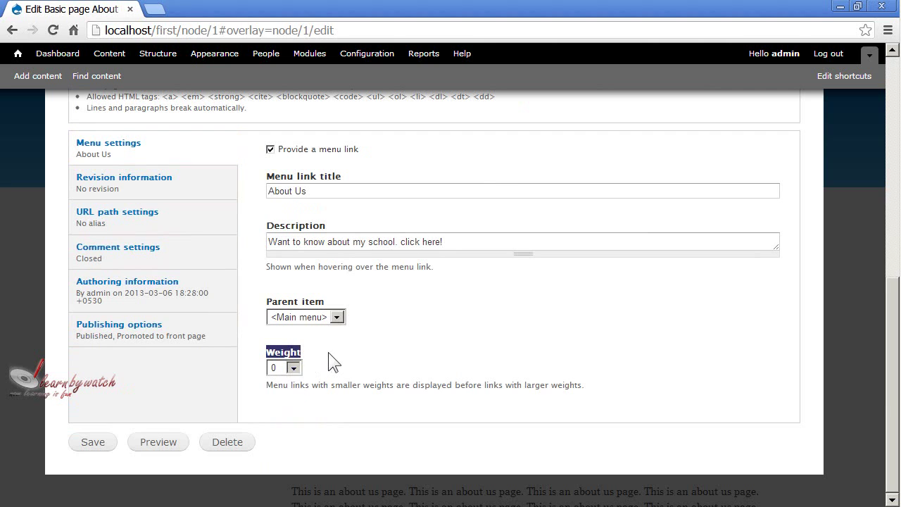
left_click(329, 352)
left_click(303, 191)
left_click_drag(303, 191, 257, 187)
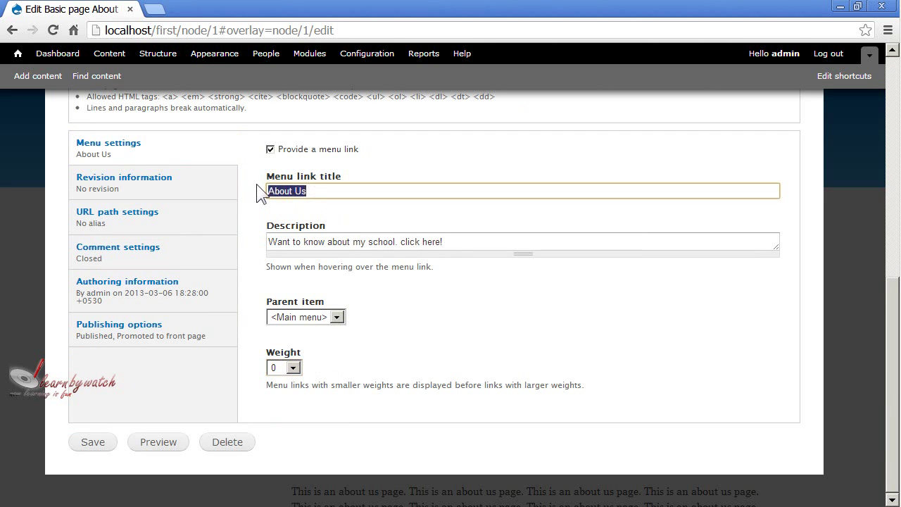
left_click(319, 189)
left_click(331, 176)
- Set the About Us menu link's weight to 1 and save the page
left_click(292, 368)
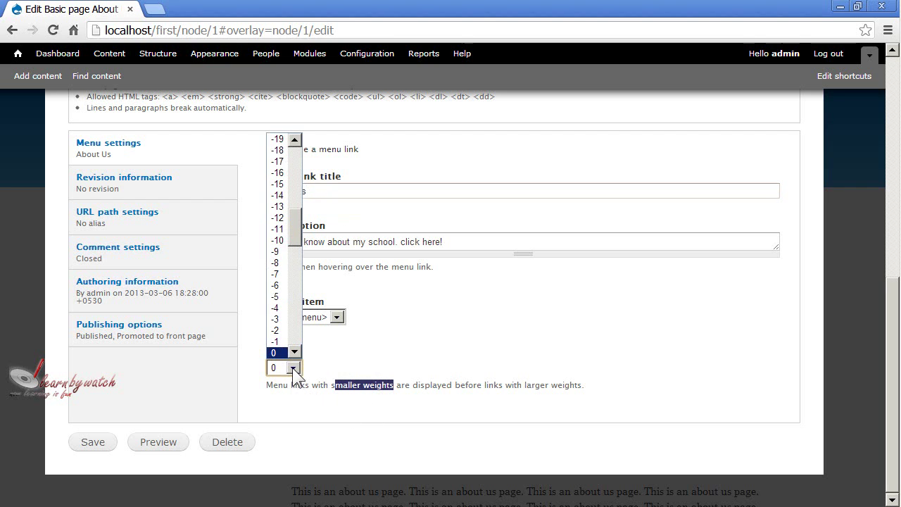
mouse_move(305, 243)
left_mouse_down()
mouse_move(293, 141)
mouse_move(293, 363)
mouse_move(297, 243)
left_mouse_up()
left_click(281, 236)
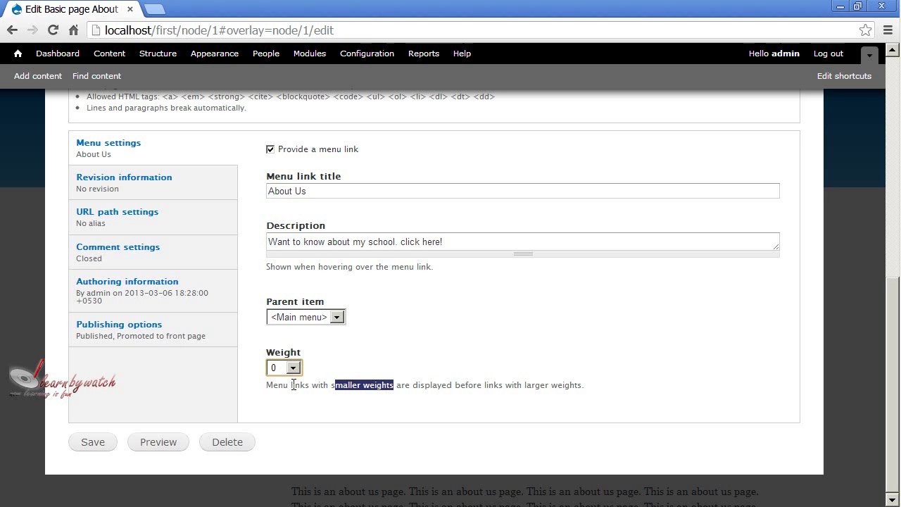
left_click(291, 369)
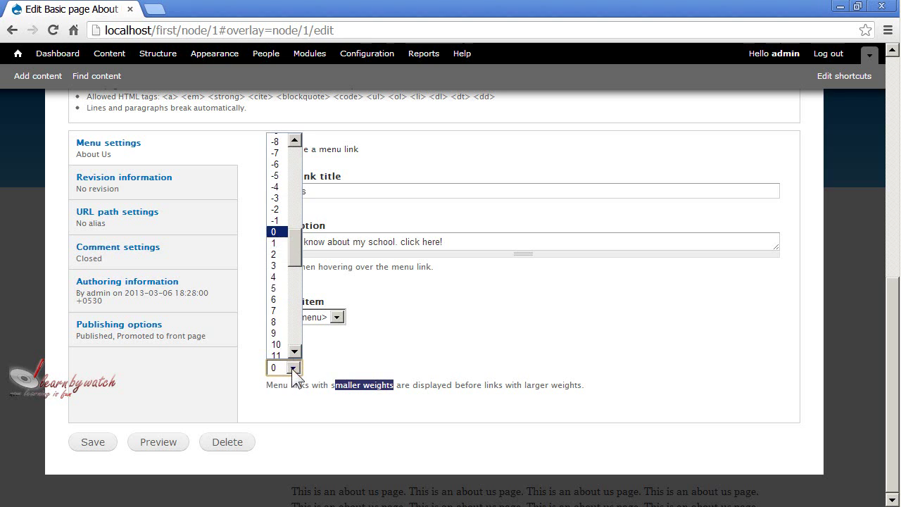
left_click(281, 245)
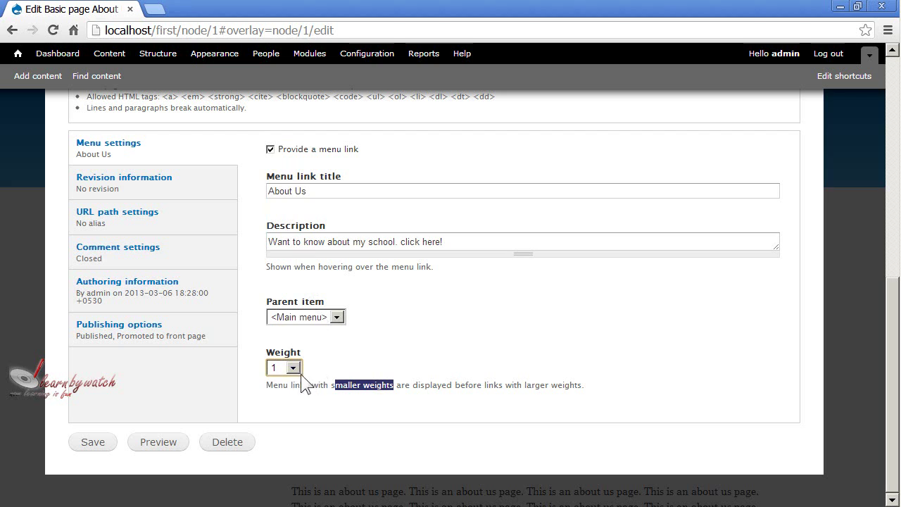
left_click(97, 443)
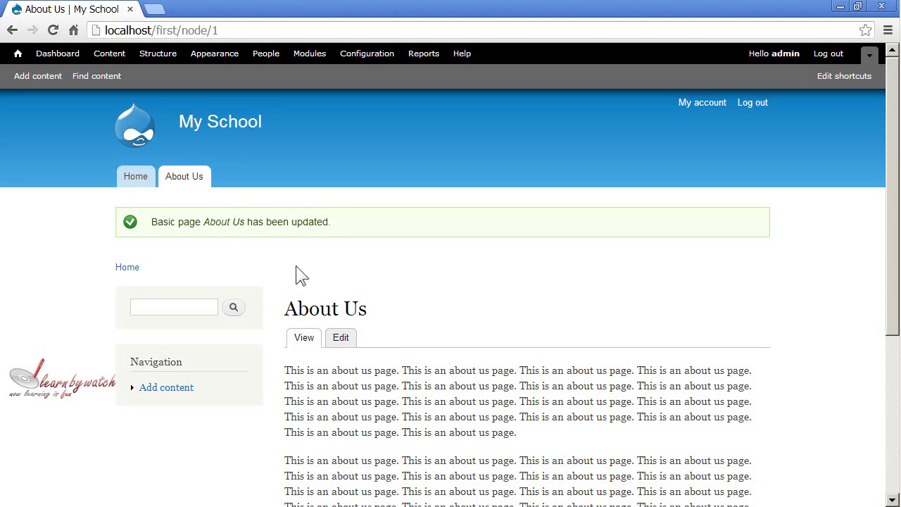
- Check the order of the main menu links by visiting Home and About Us, and look over the full About Us page
left_click(193, 192)
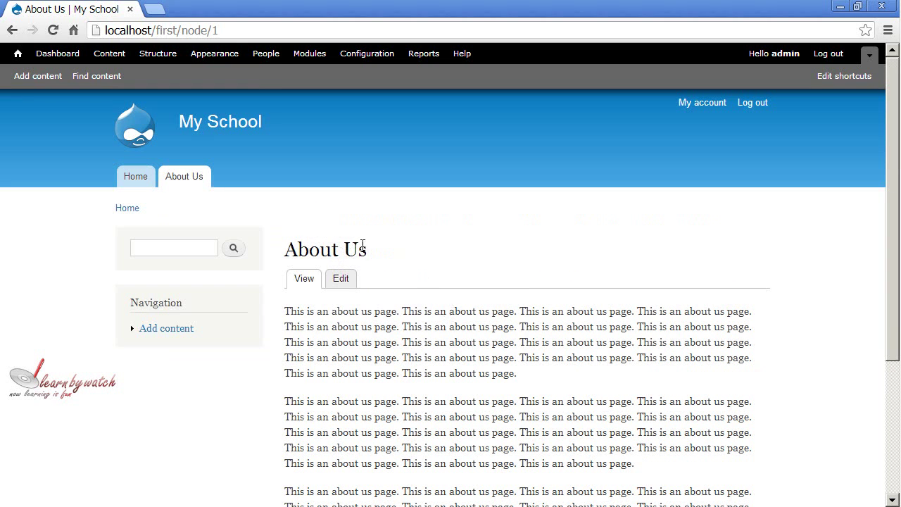
left_click(140, 184)
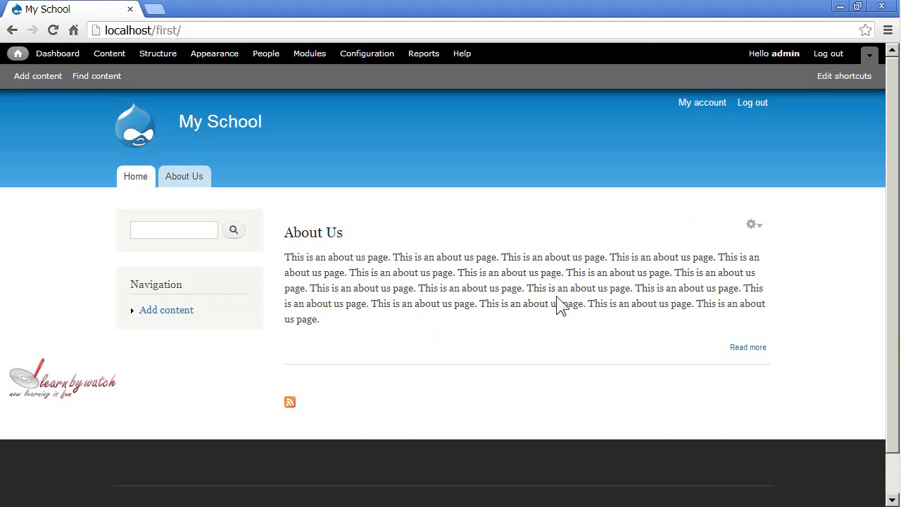
left_click(180, 182)
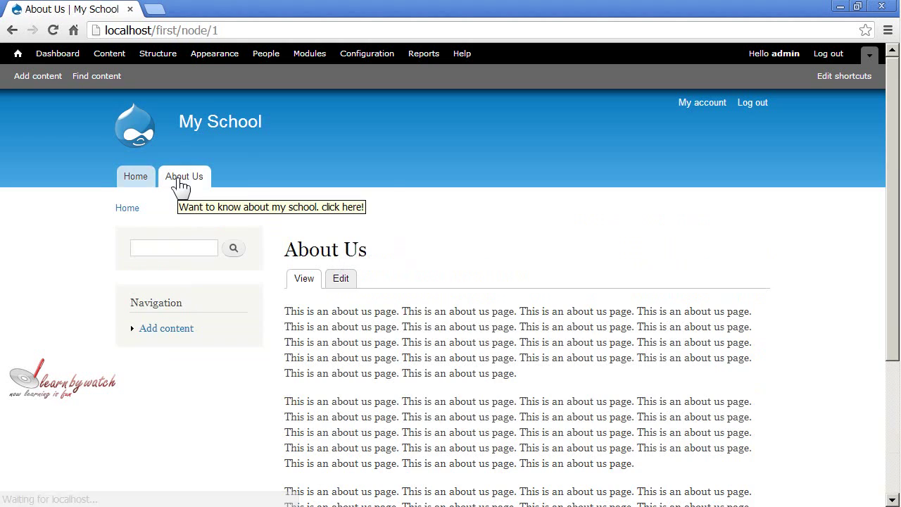
scroll(497, 217, "down", 2)
scroll(474, 234, "up", 2)
scroll(473, 234, "down", 2)
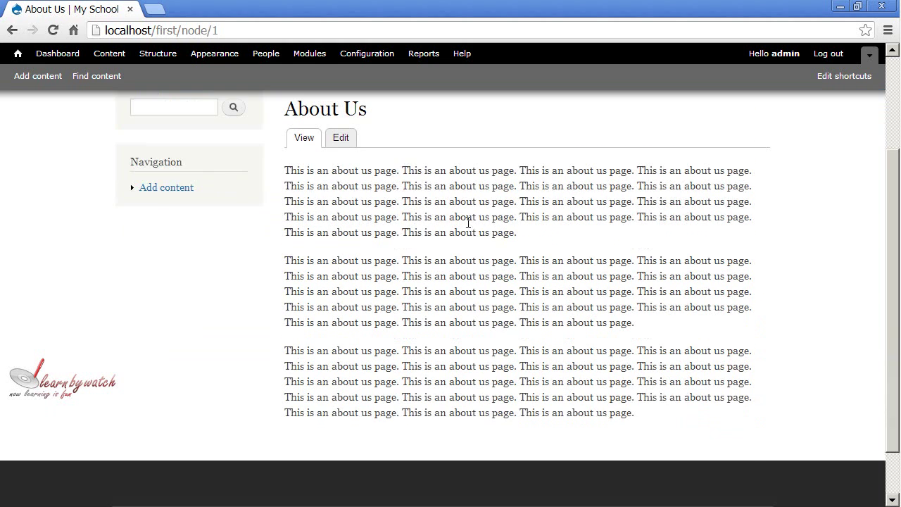
scroll(469, 231, "up", 2)
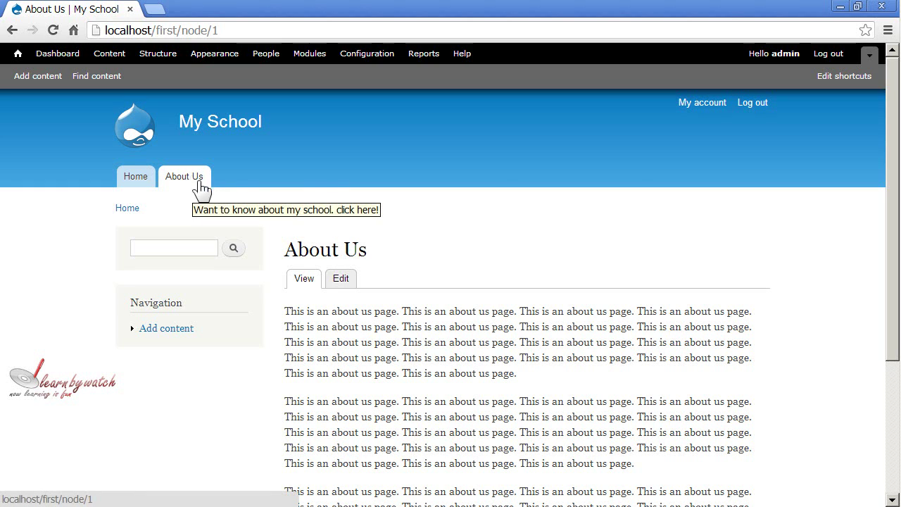
- Examine the node/1 path in the About Us page's address and compare it with the site's base address
left_click_drag(181, 31, 226, 31)
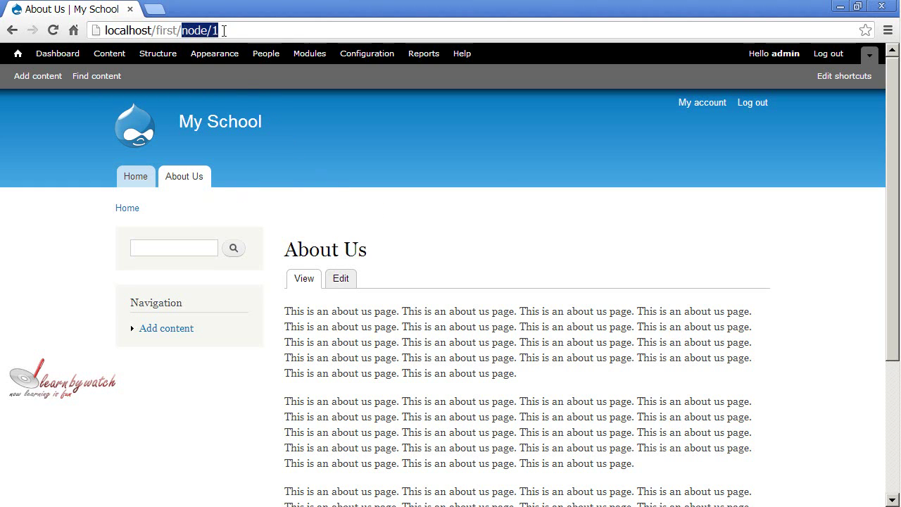
left_click(237, 31)
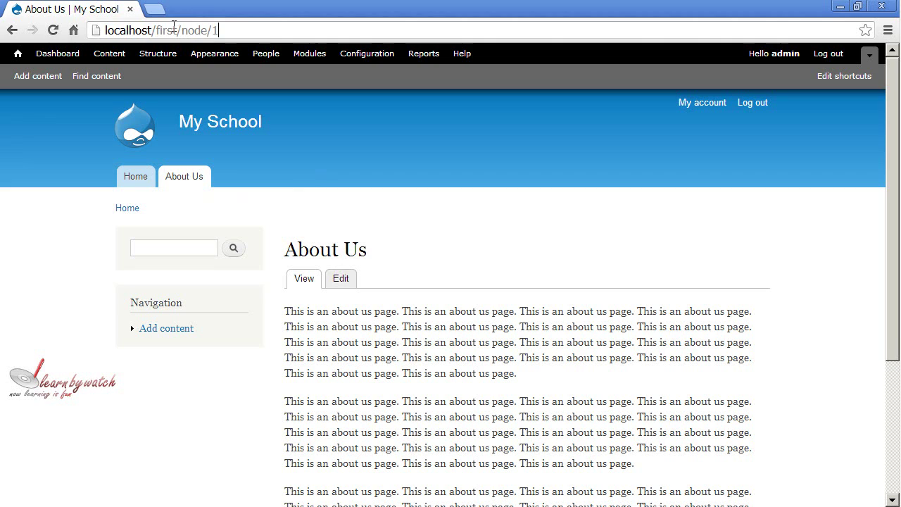
left_click_drag(181, 31, 236, 30)
left_click(236, 31)
left_click_drag(182, 30, 219, 29)
left_click(242, 31)
left_click_drag(181, 31, 211, 30)
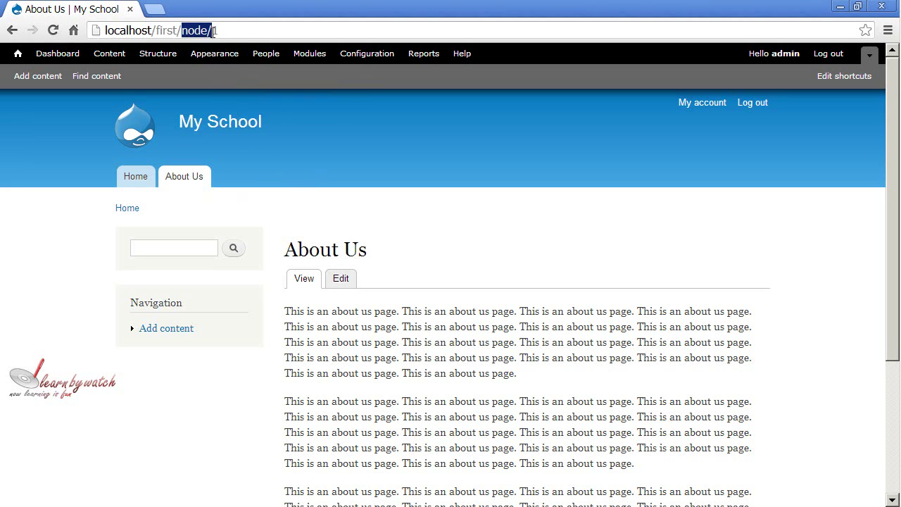
left_click(216, 30)
double_click(215, 30)
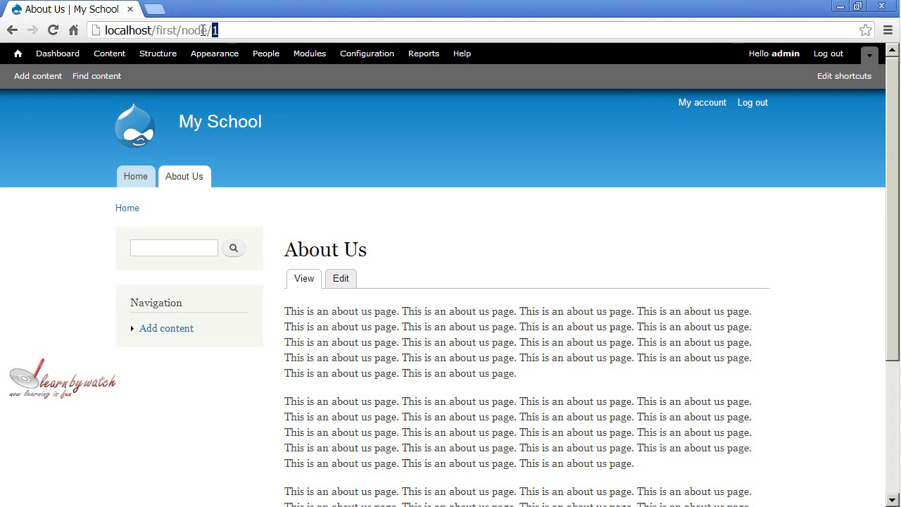
key("BackSpace")
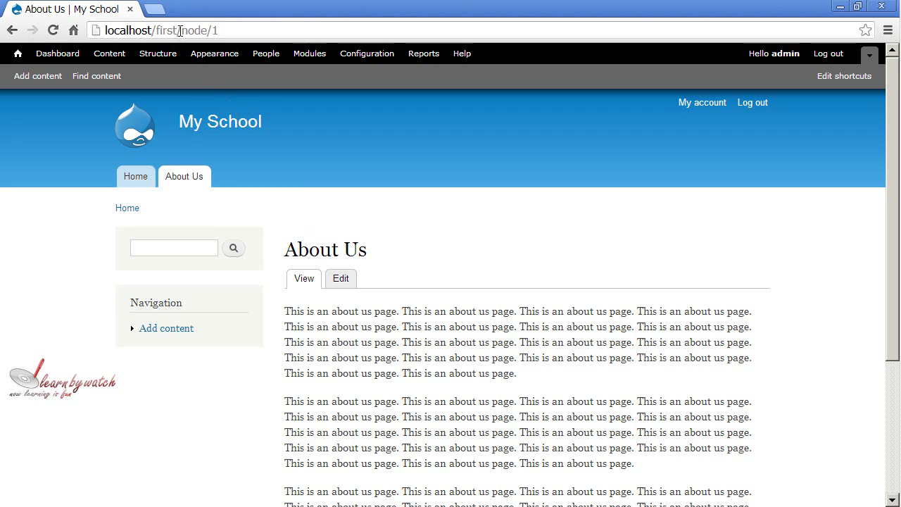
left_click_drag(181, 30, 95, 38)
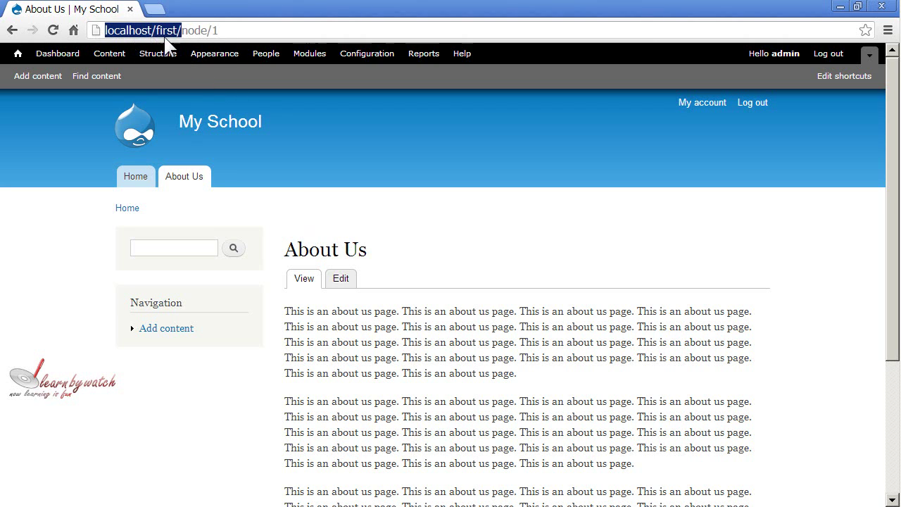
left_click(183, 31)
left_click_drag(183, 31, 226, 31)
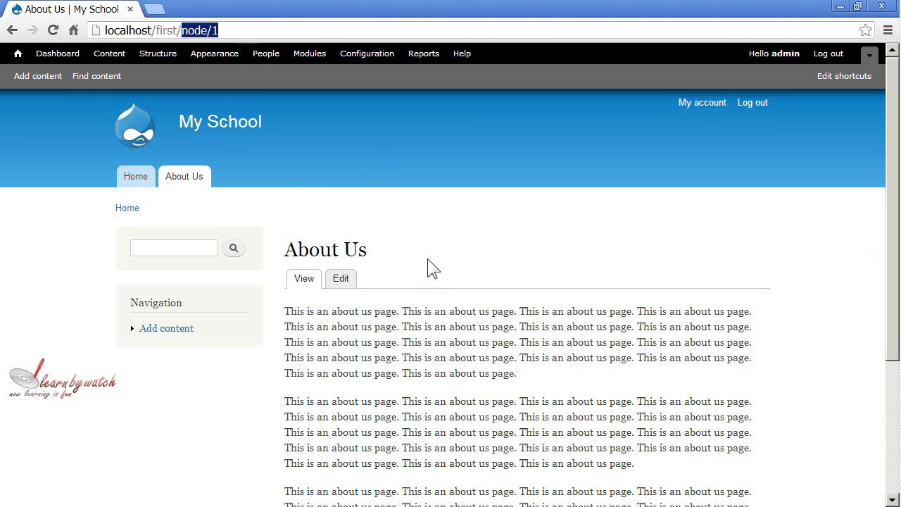
- Open the About Us page for editing and show its URL path settings
left_click(346, 283)
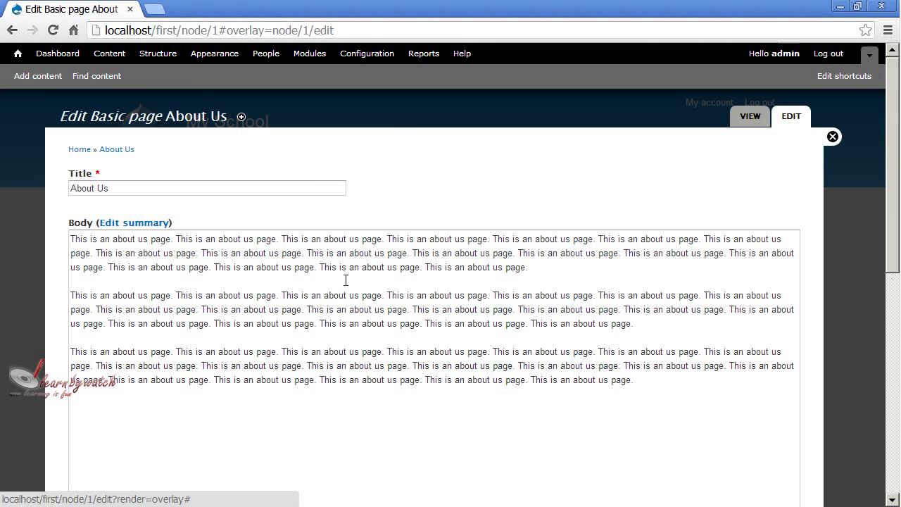
scroll(309, 271, "down", 5)
scroll(303, 271, "down", 2)
scroll(267, 261, "up", 2)
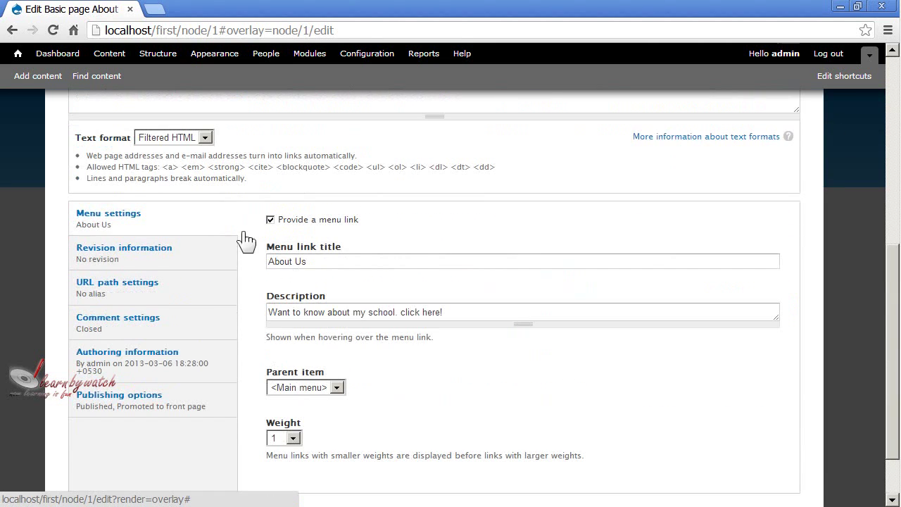
scroll(232, 225, "down", 2)
left_click(113, 157)
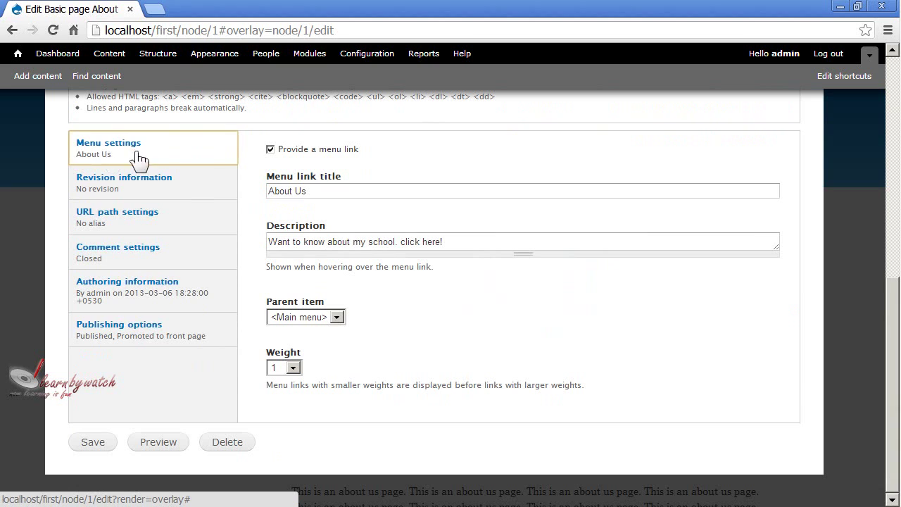
left_click(121, 222)
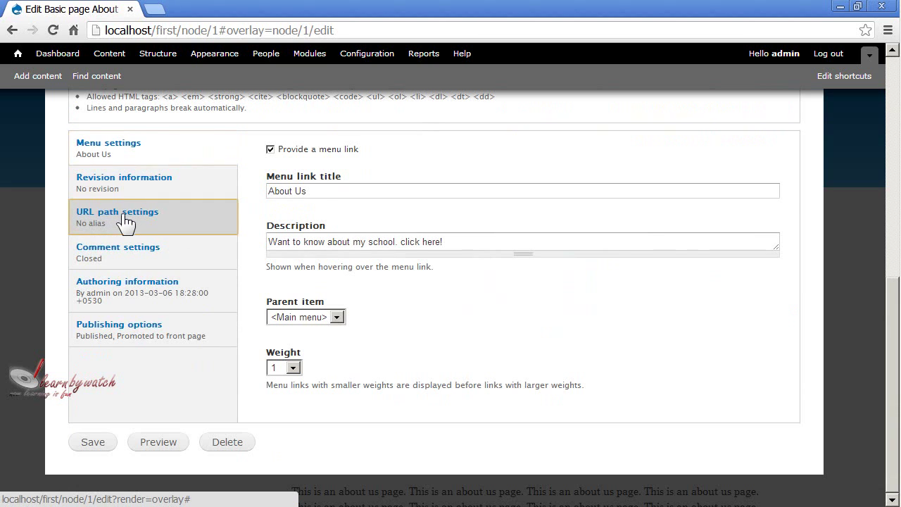
- Examine the edit form's address and the empty URL alias field in the URL path settings
left_click_drag(105, 30, 338, 31)
left_click(374, 30)
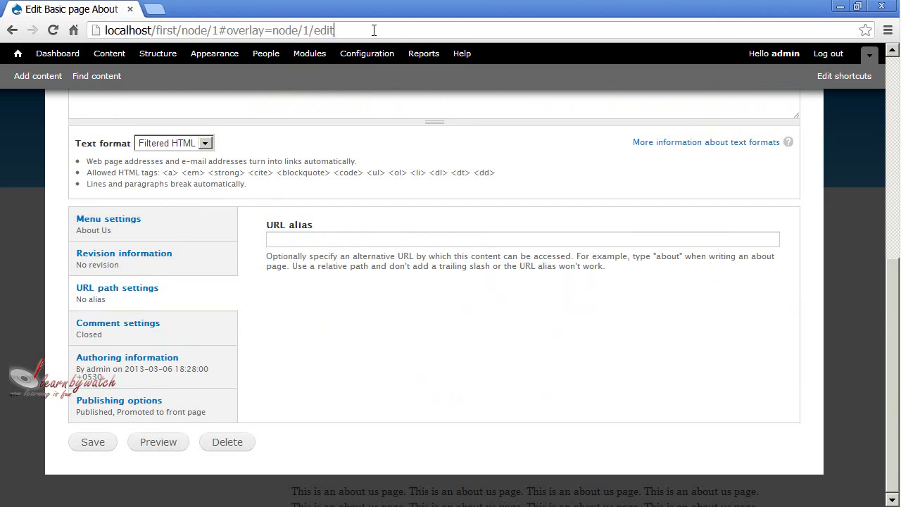
left_click(112, 299)
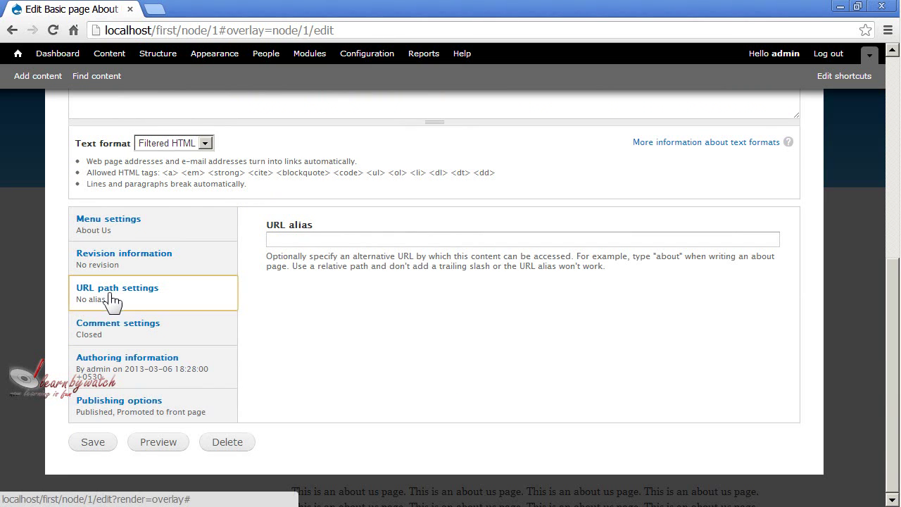
left_click_drag(267, 225, 316, 224)
left_click(329, 224)
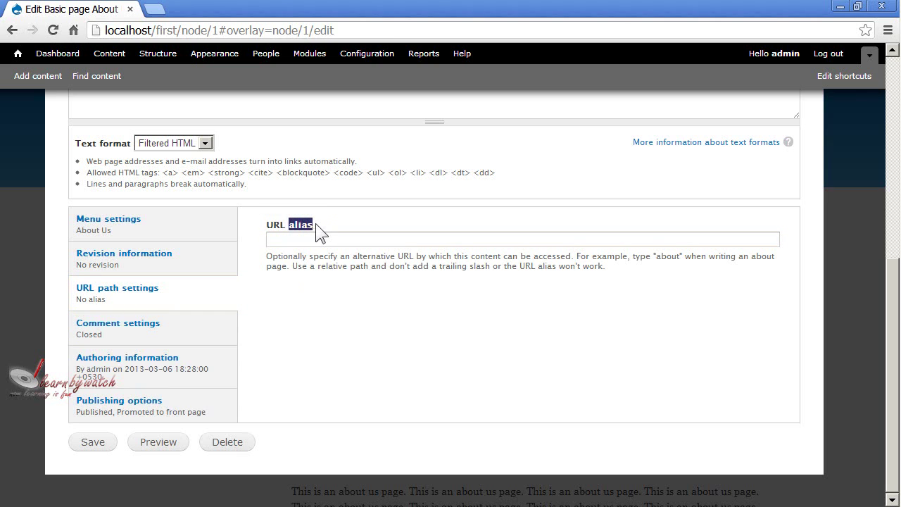
left_click(315, 223)
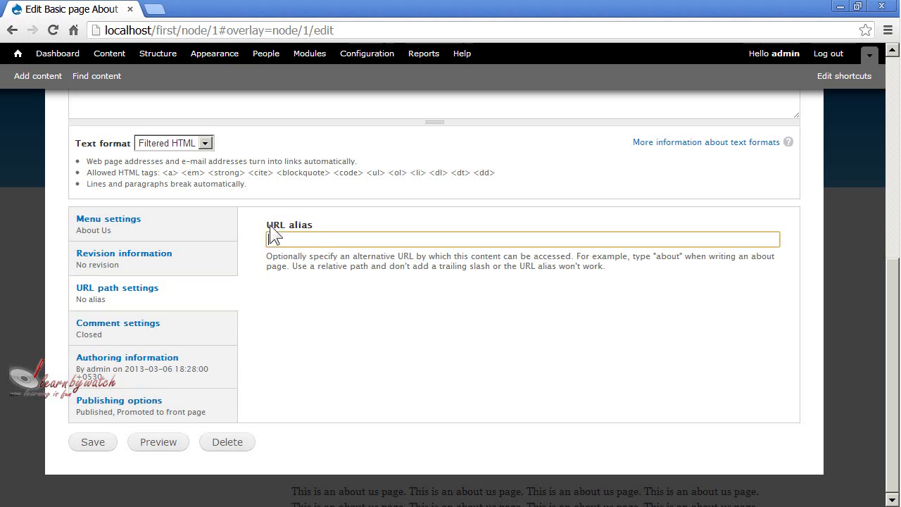
- Set the About Us page's URL alias to about-us and save the page
left_click_drag(183, 30, 219, 30)
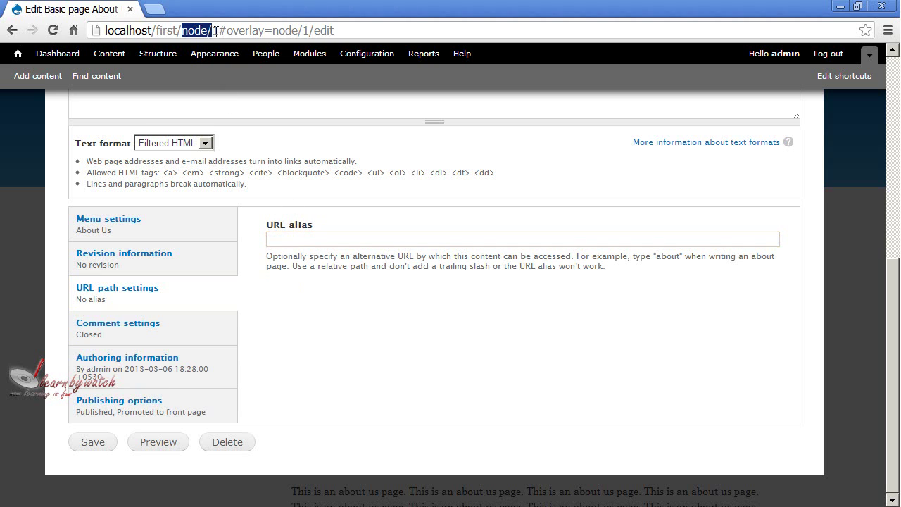
left_click(251, 30)
left_click(300, 240)
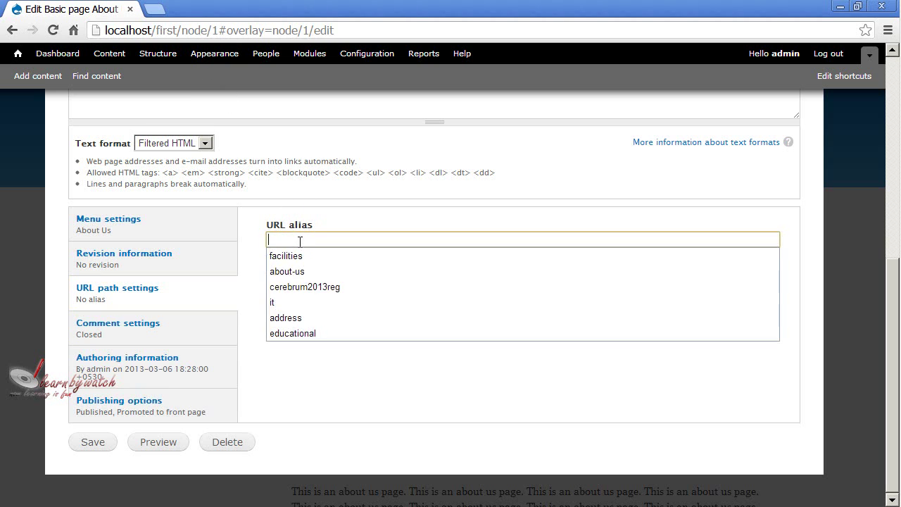
left_click(497, 388)
left_click(358, 240)
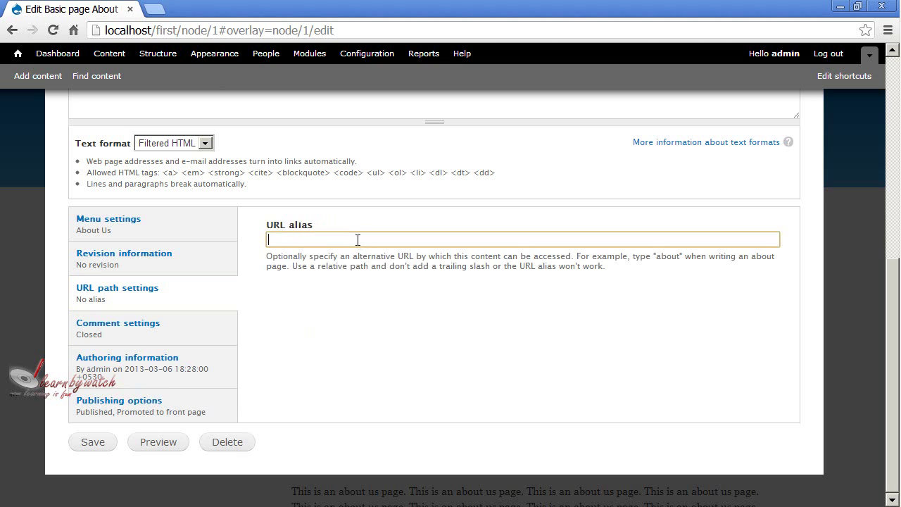
type("about")
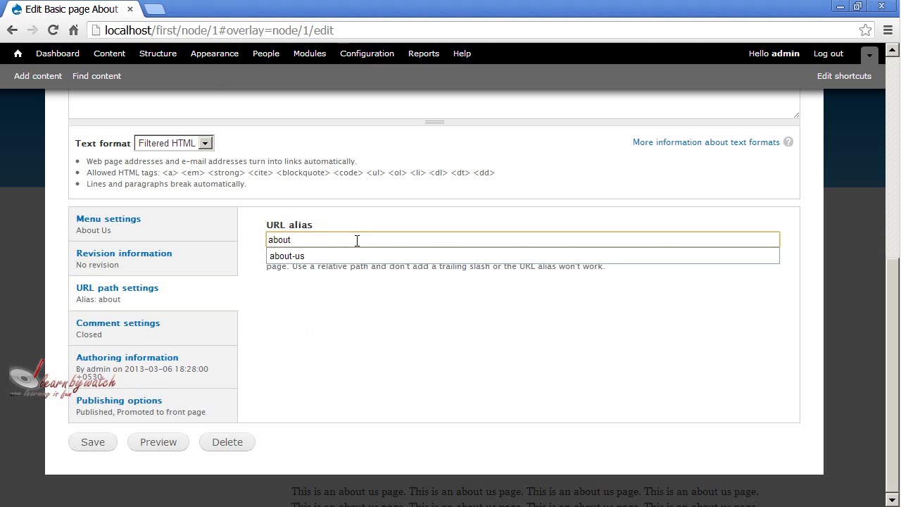
type("-us")
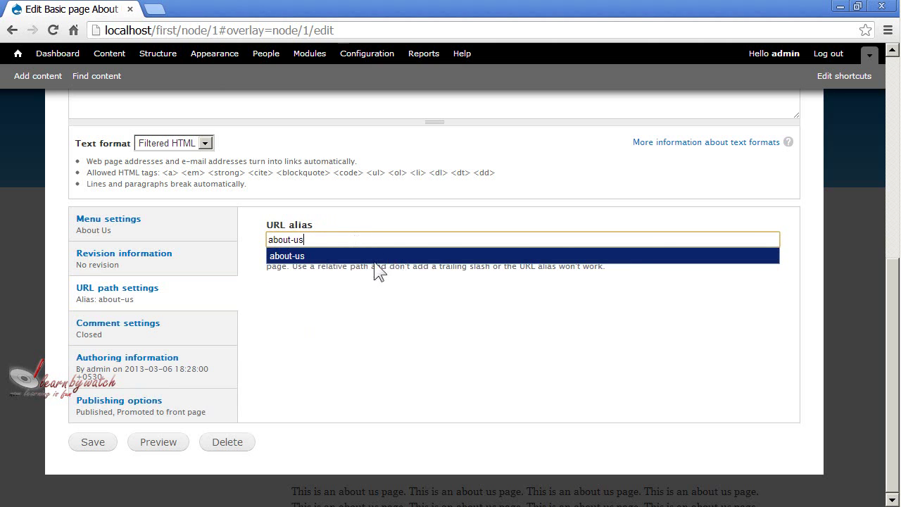
left_click(372, 258)
left_click(102, 446)
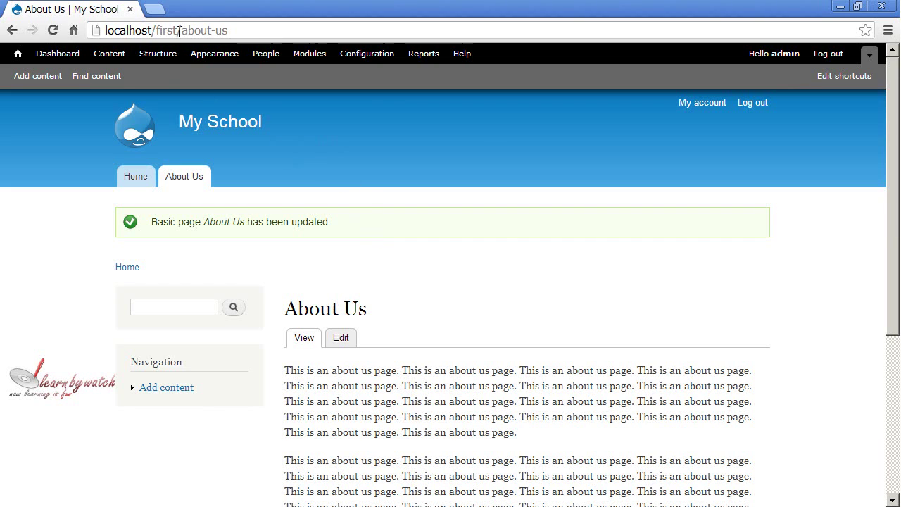
- Check the about-us alias in the page's address, and again after opening About Us from its front page title
left_click_drag(180, 31, 231, 30)
key("Right")
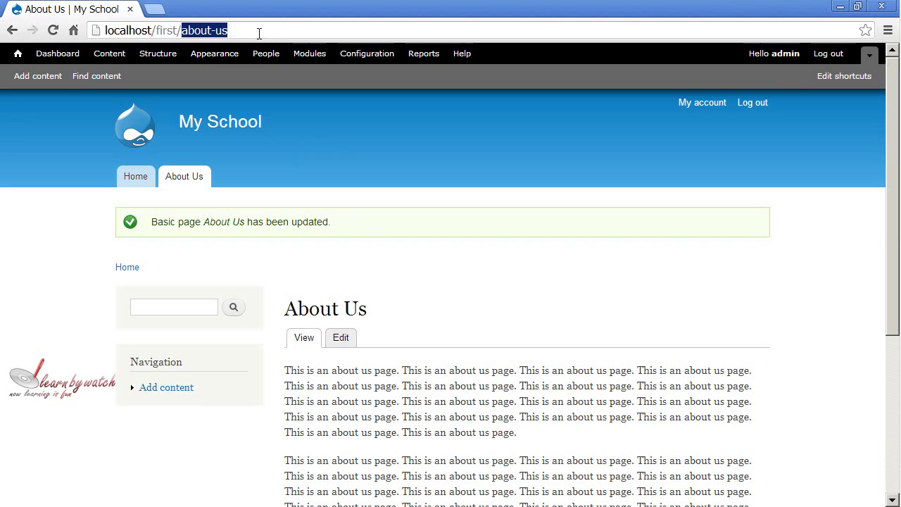
left_click(258, 33)
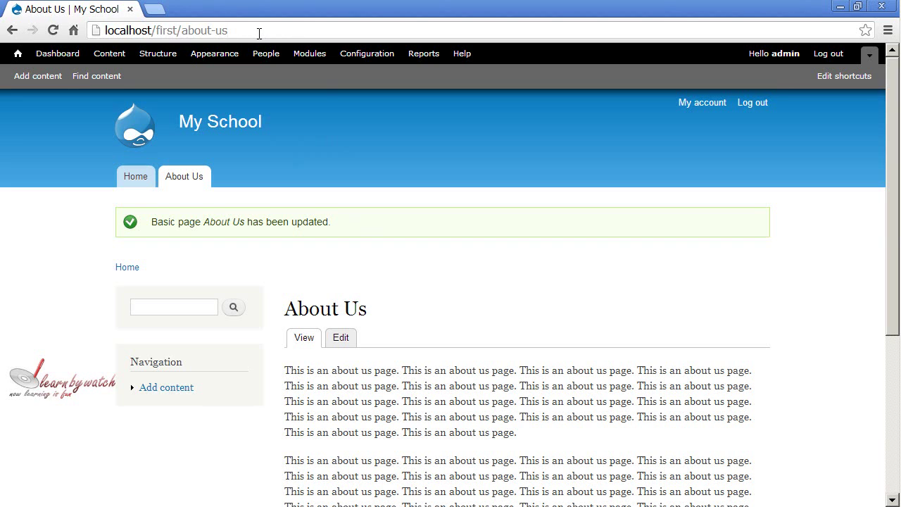
left_click(133, 179)
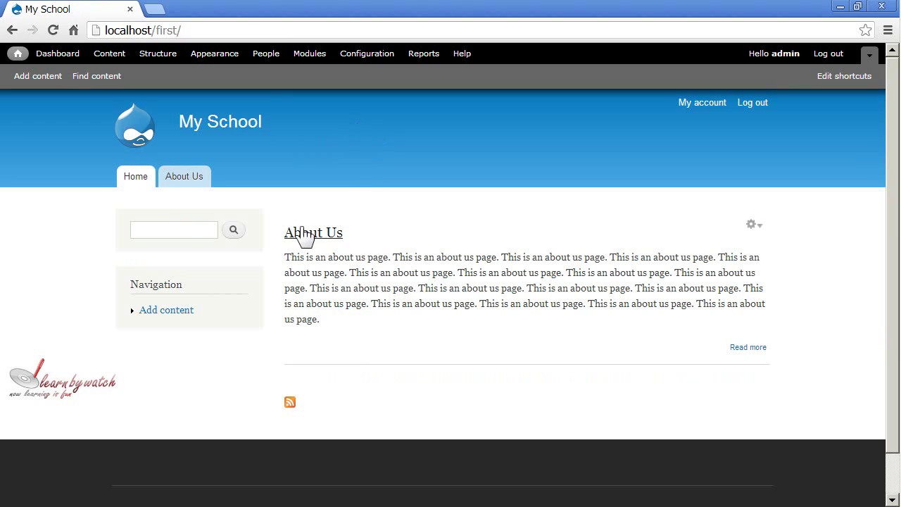
left_click(322, 235)
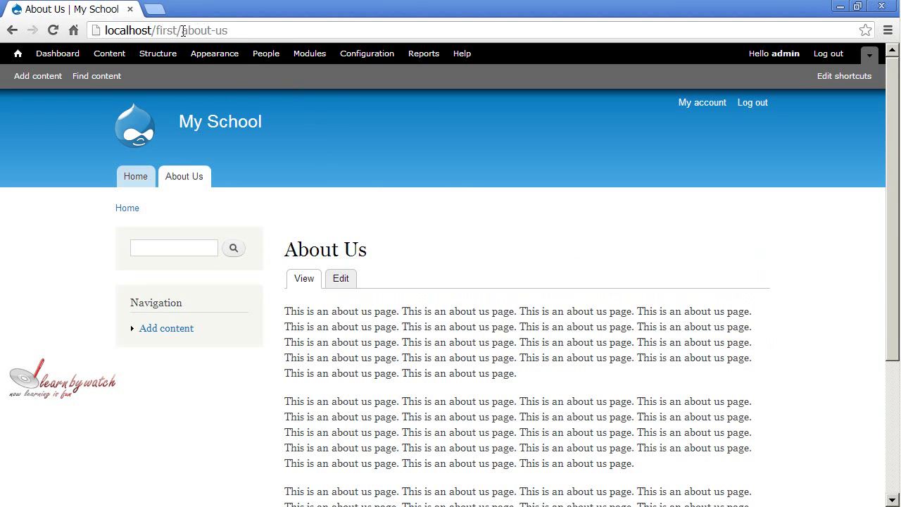
left_click_drag(181, 30, 245, 30)
left_click(266, 30)
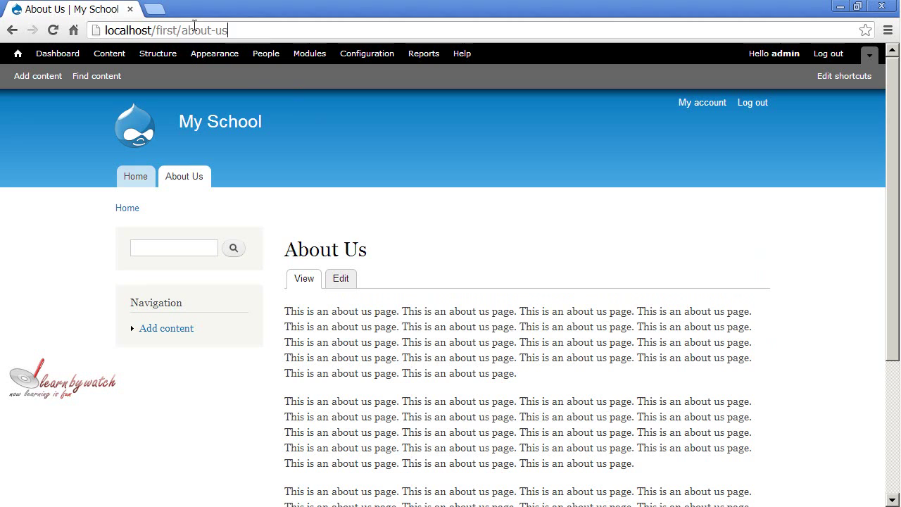
- Load the About Us page through its original path, localhost/first/node/1, and look over its content
left_click_drag(182, 30, 309, 25)
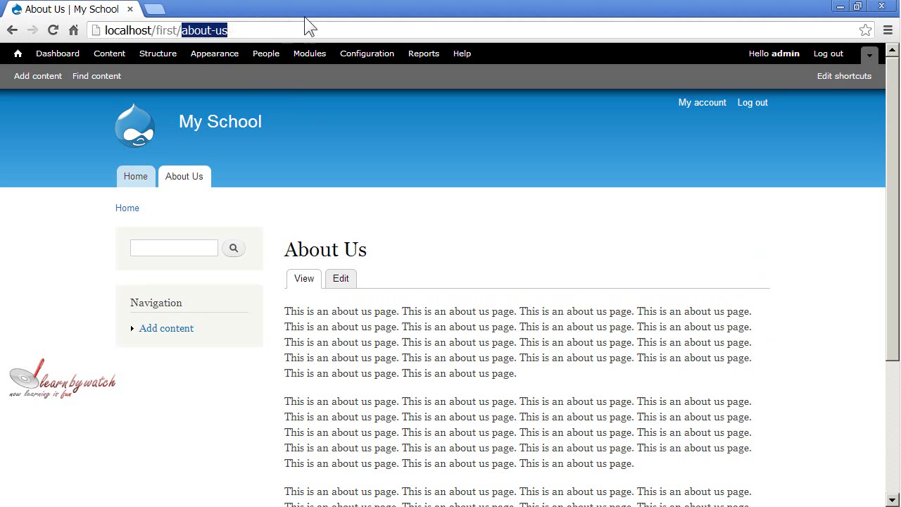
type("node.")
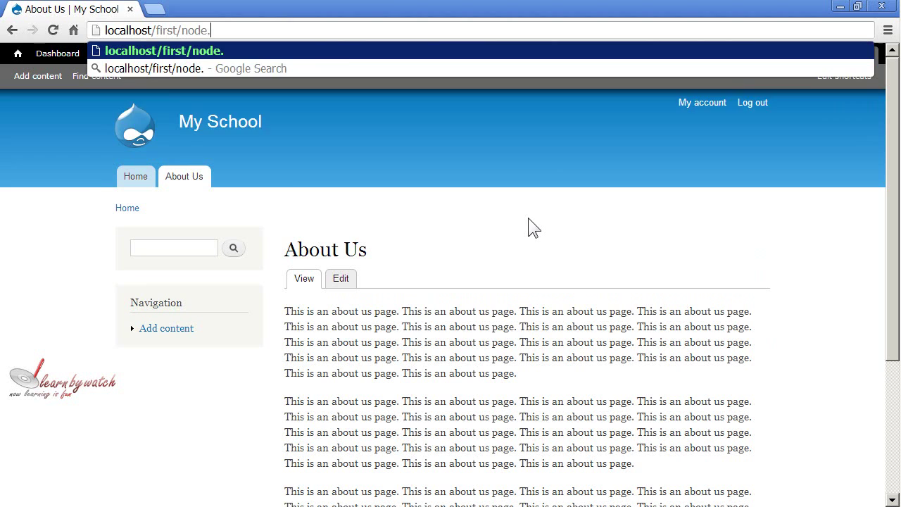
key("BackSpace")
type("/1")
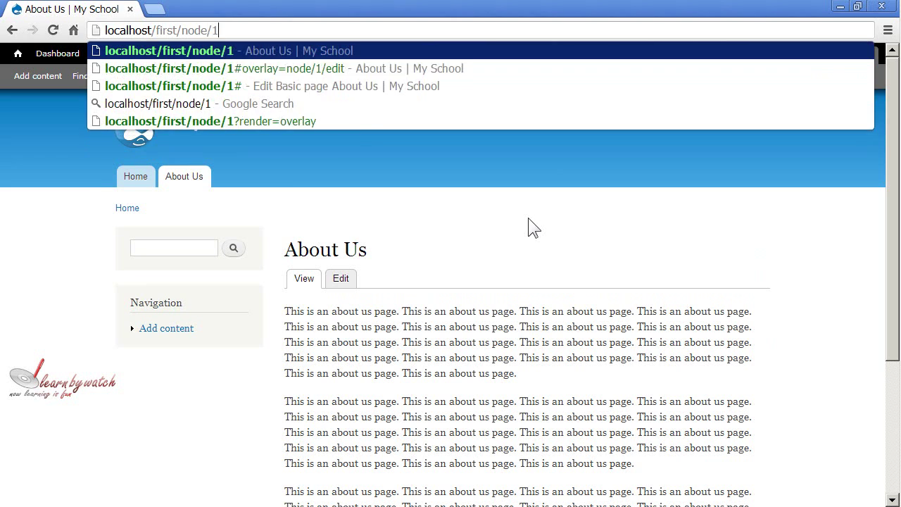
key("Return")
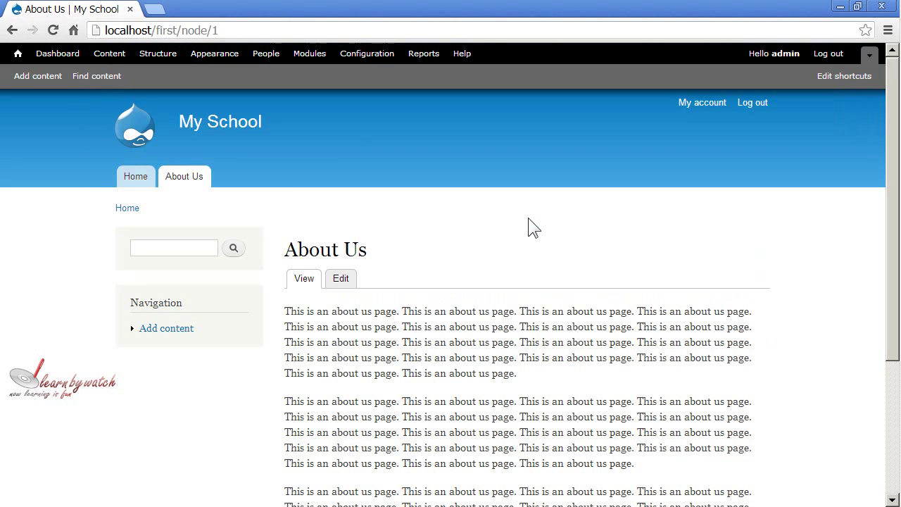
scroll(483, 290, "down", 3)
scroll(485, 288, "up", 3)
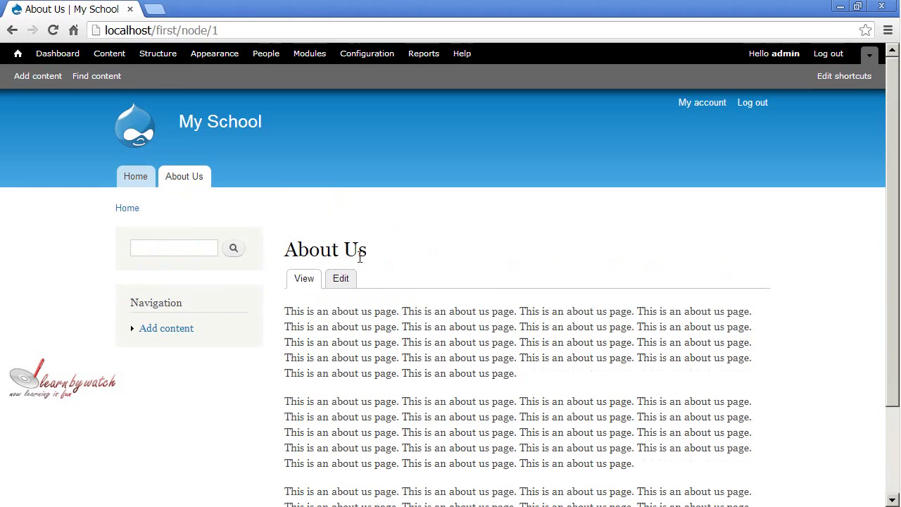
- Visit About Us from the main menu and compare the base address with the about-us alias
left_click(194, 180)
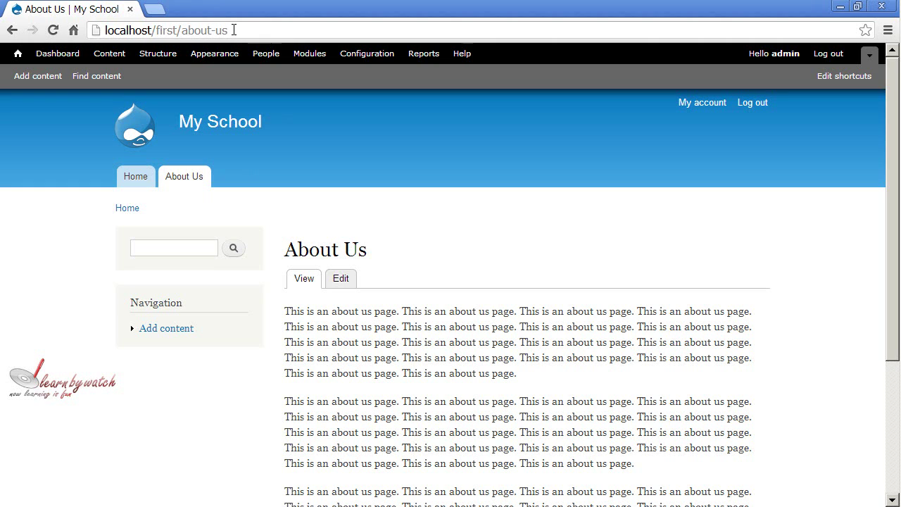
left_click_drag(176, 30, 97, 32)
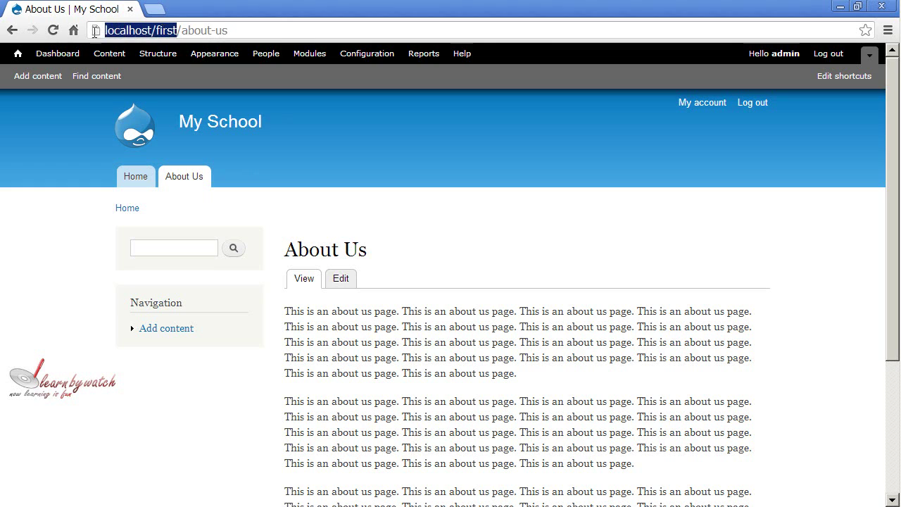
left_click_drag(180, 31, 247, 30)
left_click(255, 30)
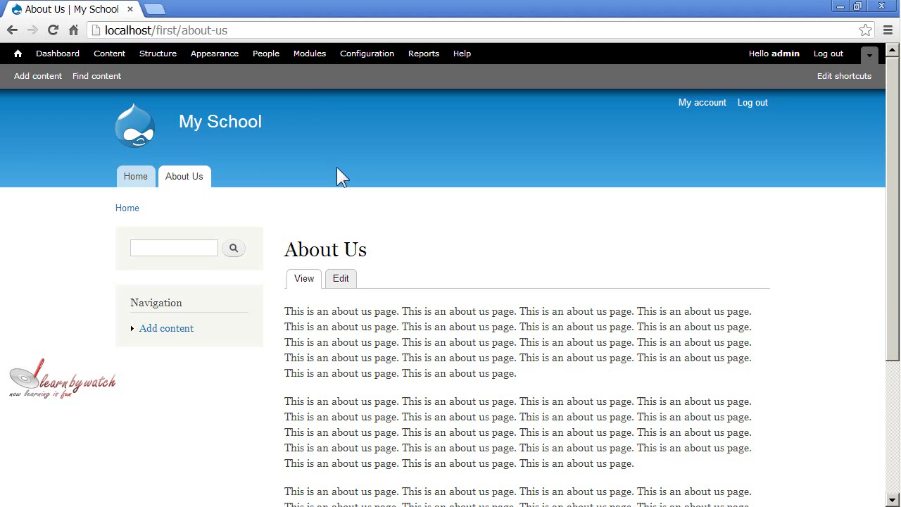
- Open the About Us page for editing and review its menu settings
left_click(341, 280)
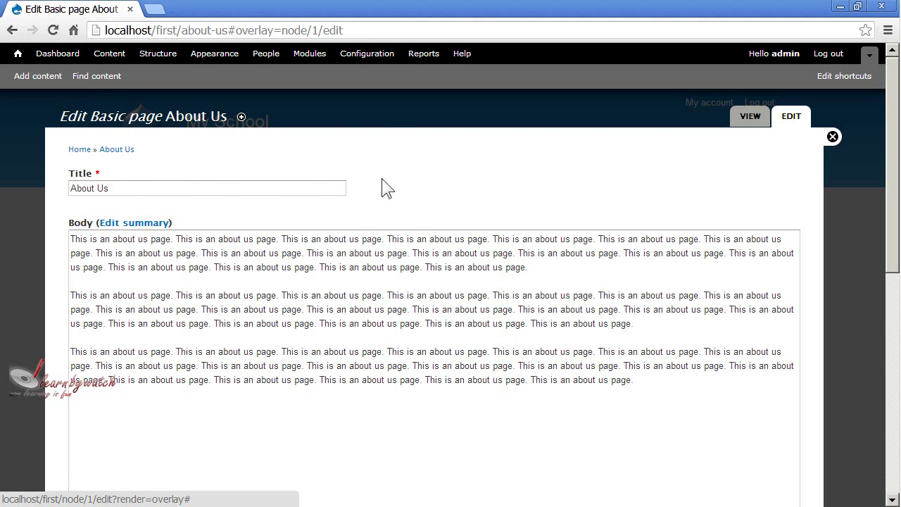
scroll(384, 190, "down", 3)
scroll(384, 205, "down", 3)
scroll(402, 190, "up", 5)
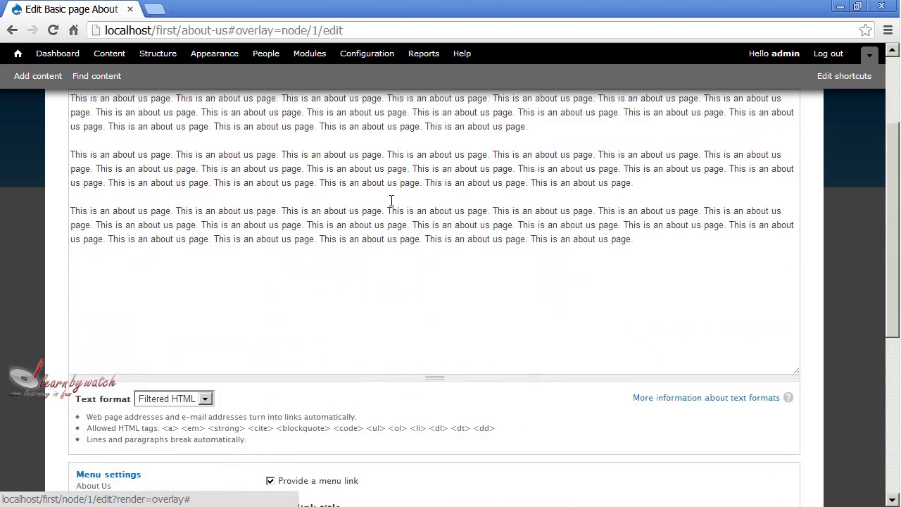
scroll(391, 202, "down", 6)
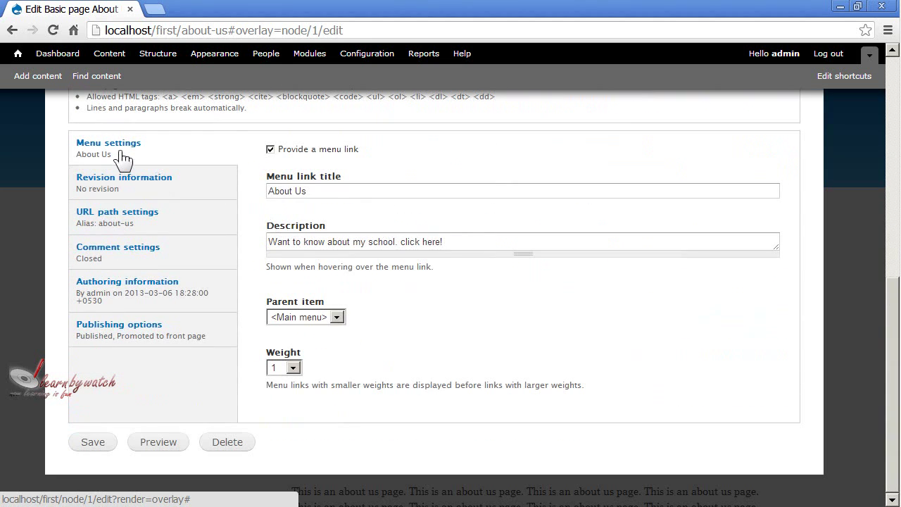
left_click(120, 157)
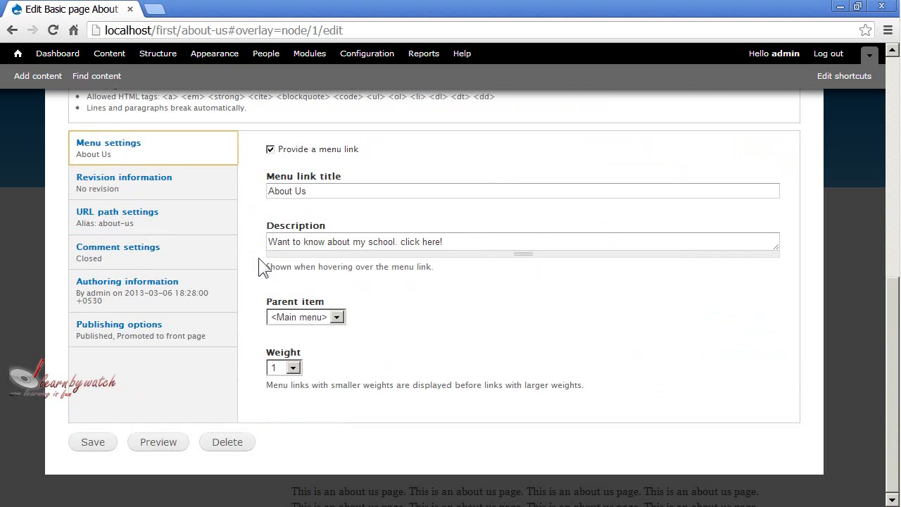
- Try switching the Create new revision option on and off, and view the URL path settings
left_click(162, 185)
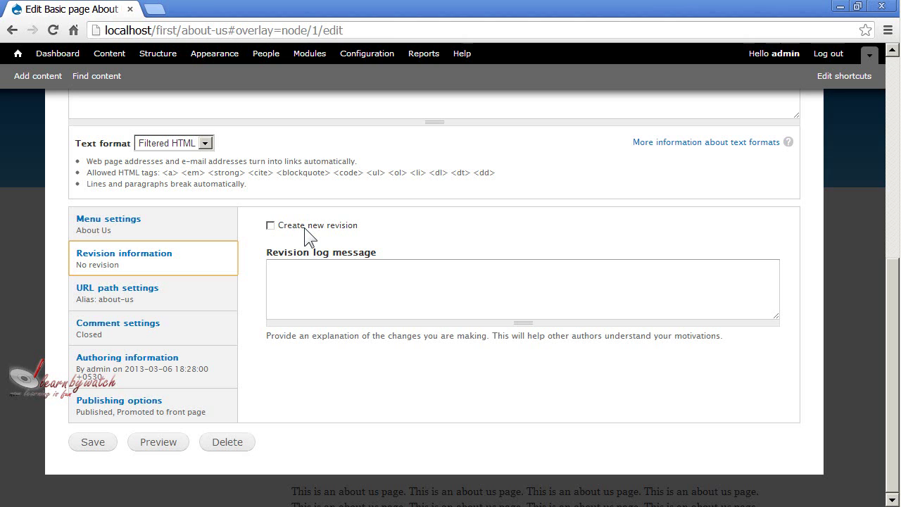
left_click(280, 227)
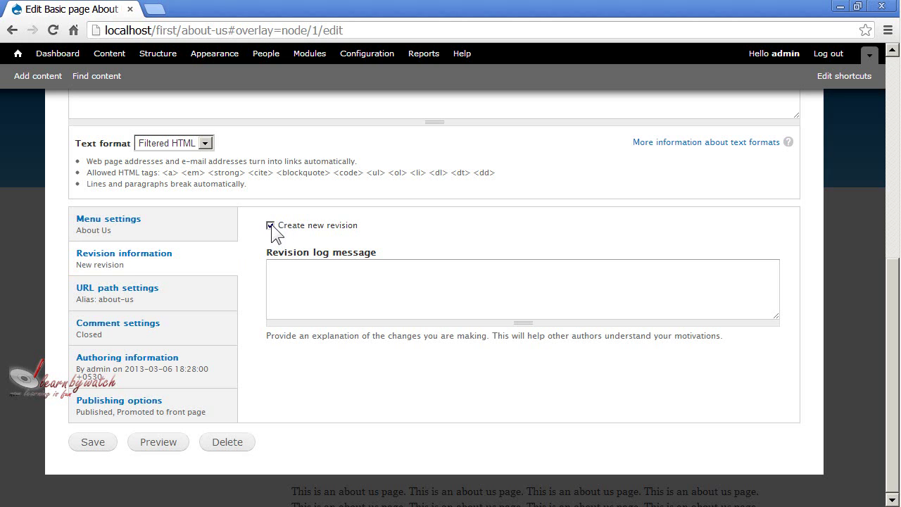
left_click(271, 226)
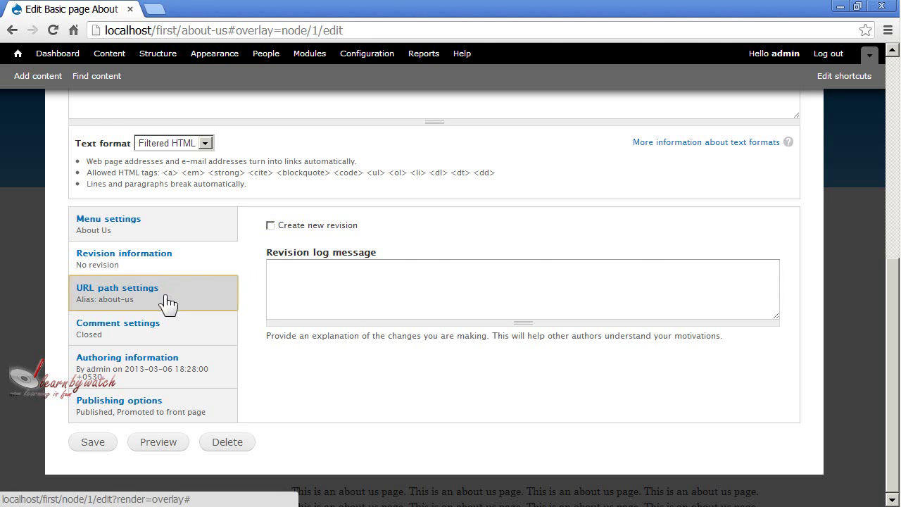
left_click(217, 299)
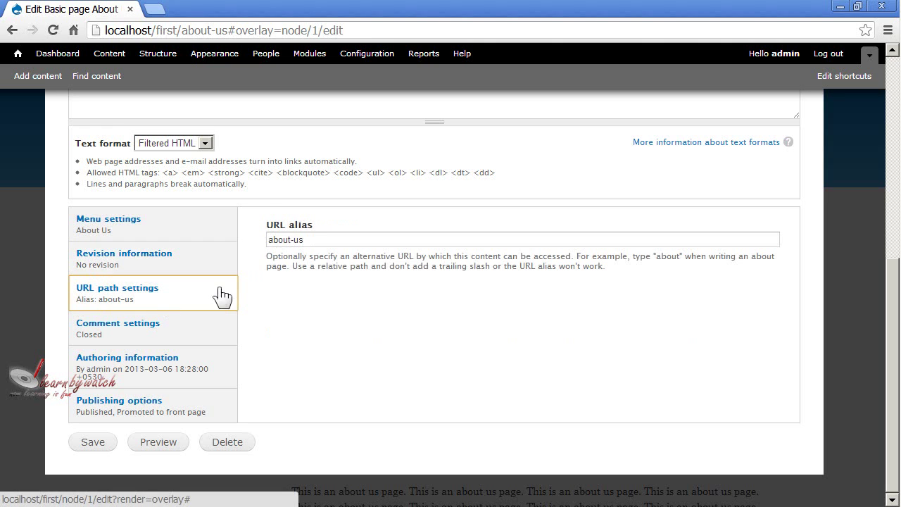
- Set the About Us page's comment settings to Open
left_click(145, 335)
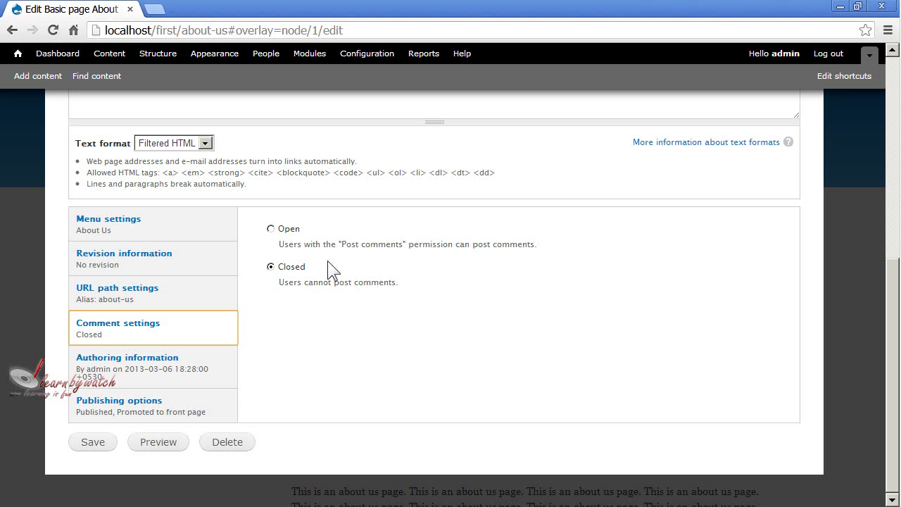
left_click(270, 228)
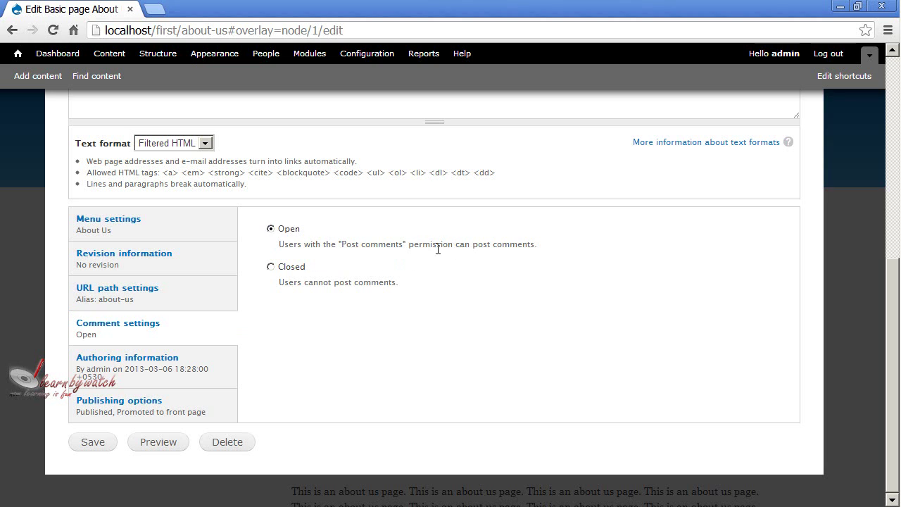
left_click(284, 270)
left_click(271, 229)
- In the authoring information, clear the Authored by field and re-enter admin as the author
left_click(125, 365)
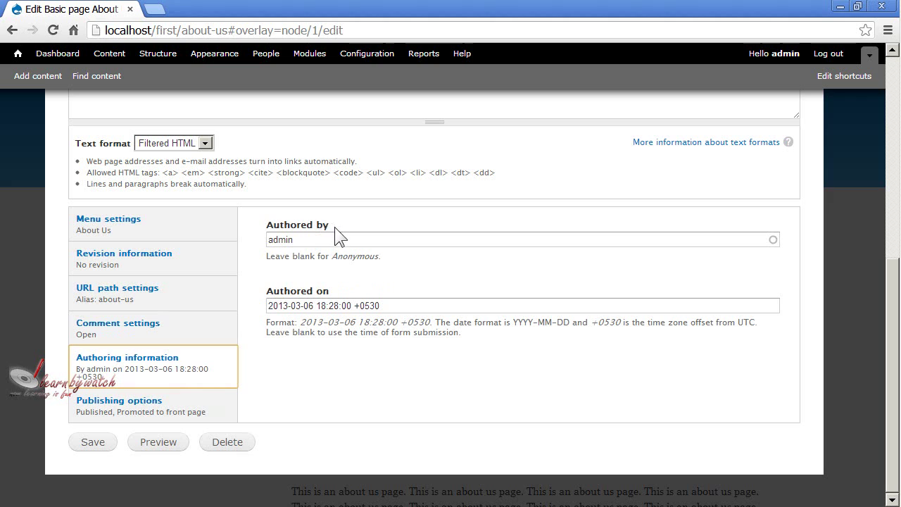
double_click(317, 240)
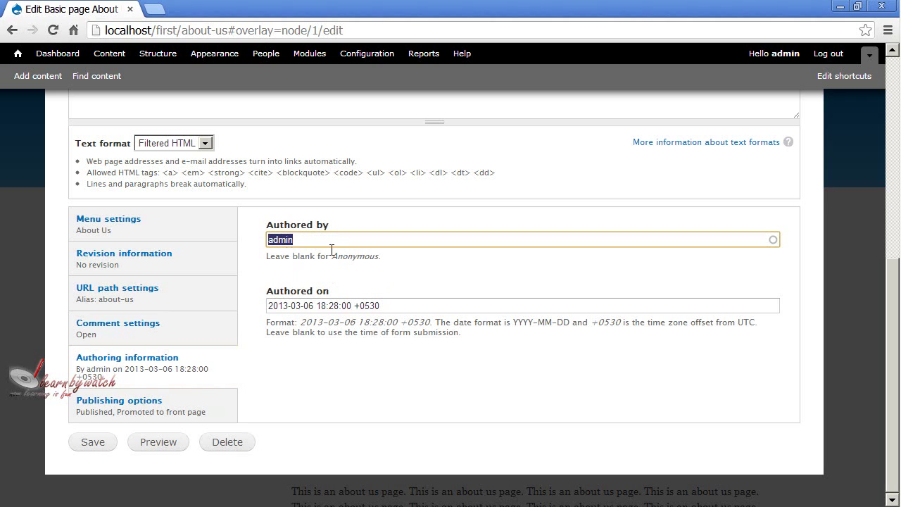
key("BackSpace")
left_click_drag(334, 258, 384, 257)
left_click(355, 241)
type("admi")
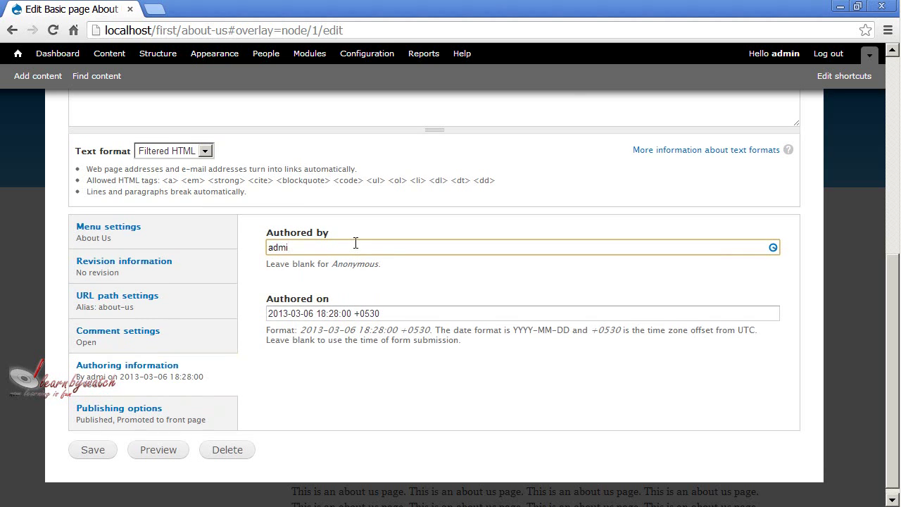
key("Down")
key("Return")
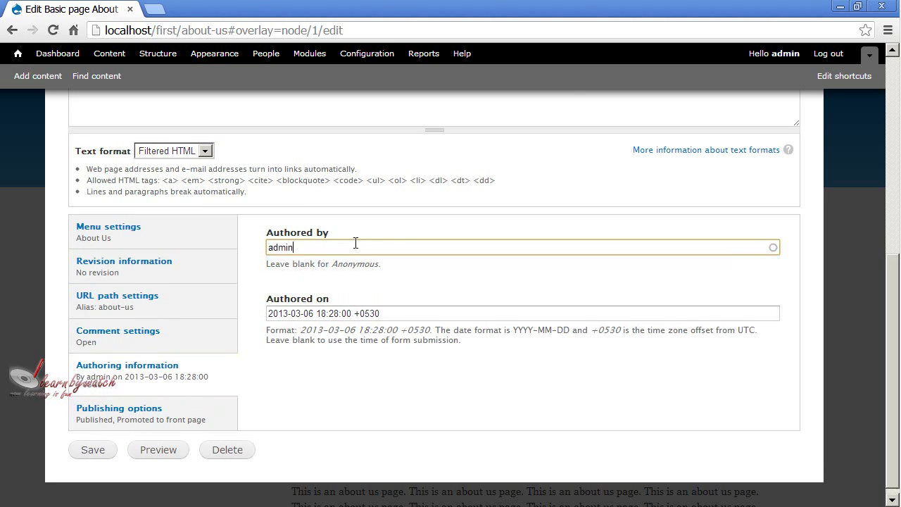
left_click(386, 274)
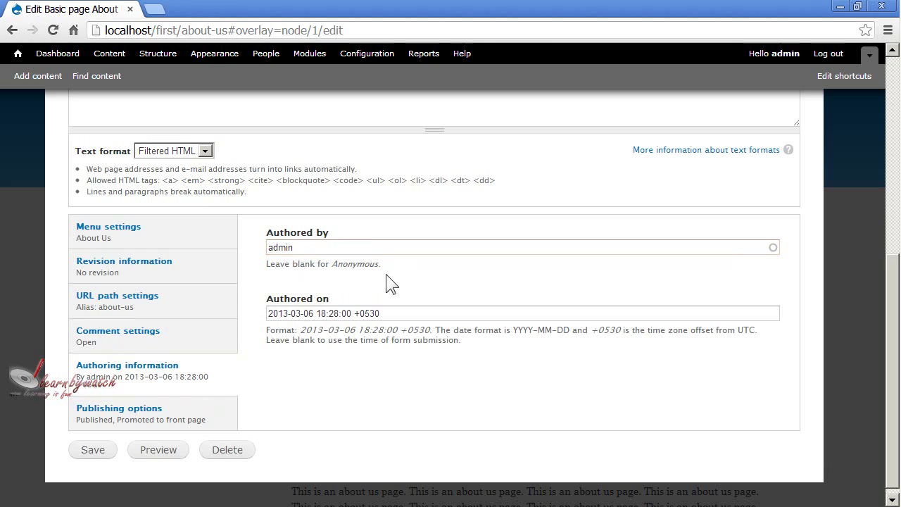
left_click_drag(326, 246, 258, 244)
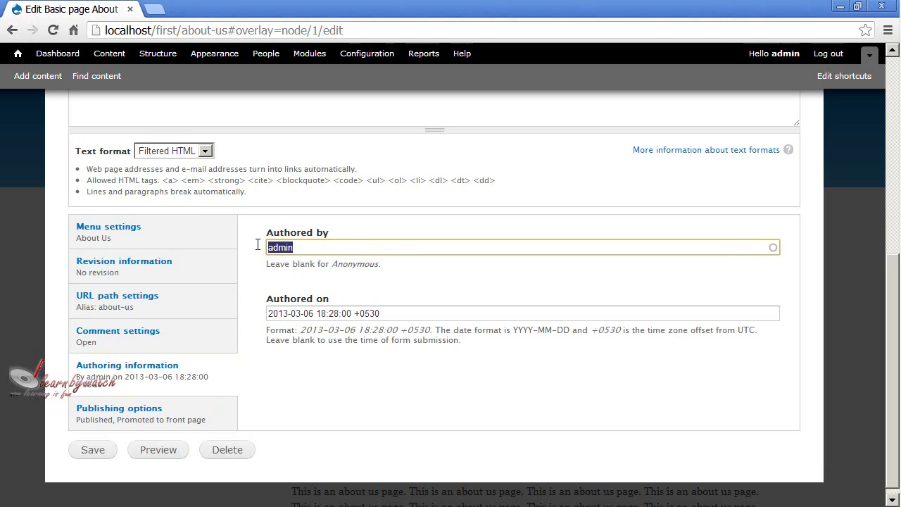
- Clear the Authored on date in the About Us page's authoring information so the form submission time is used
left_click(311, 264)
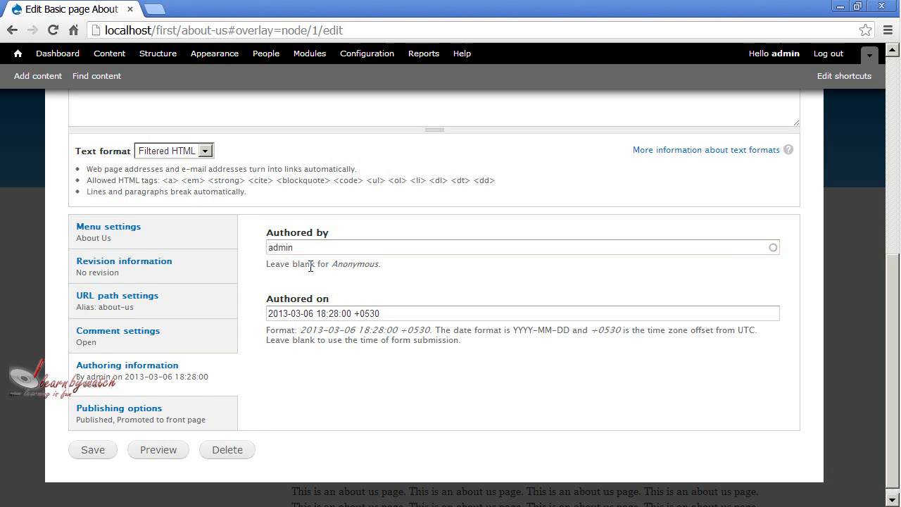
left_click_drag(384, 314, 247, 304)
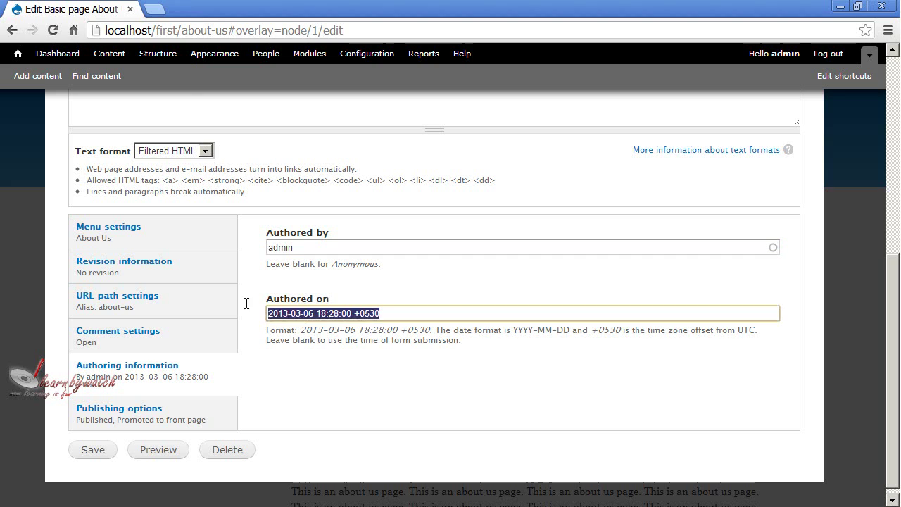
left_click(368, 355)
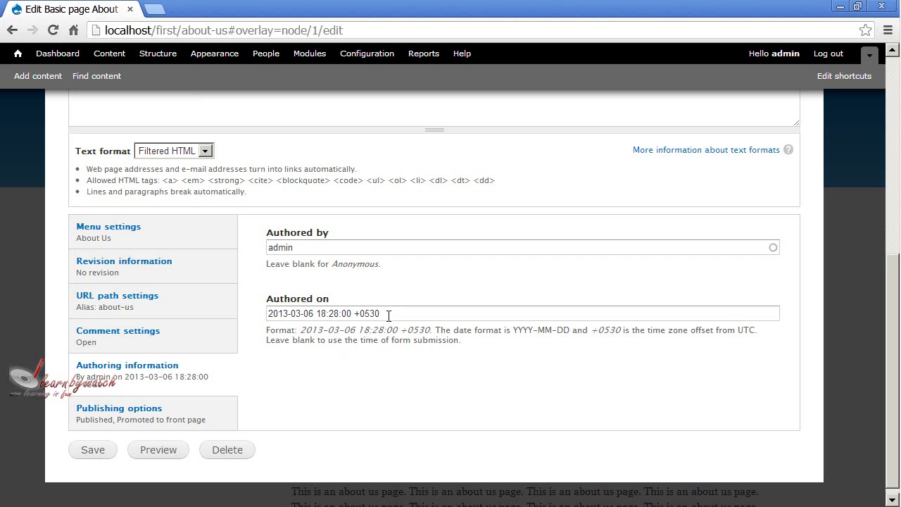
left_click_drag(387, 314, 259, 310)
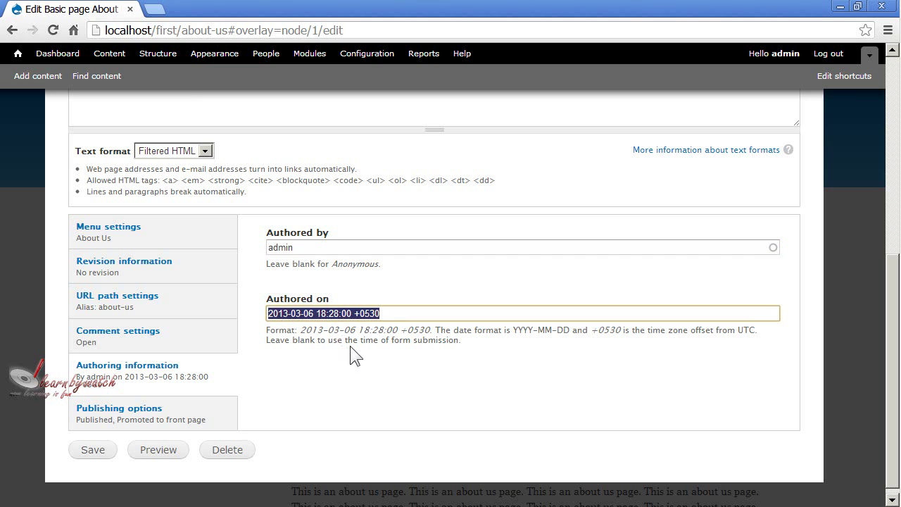
key("BackSpace")
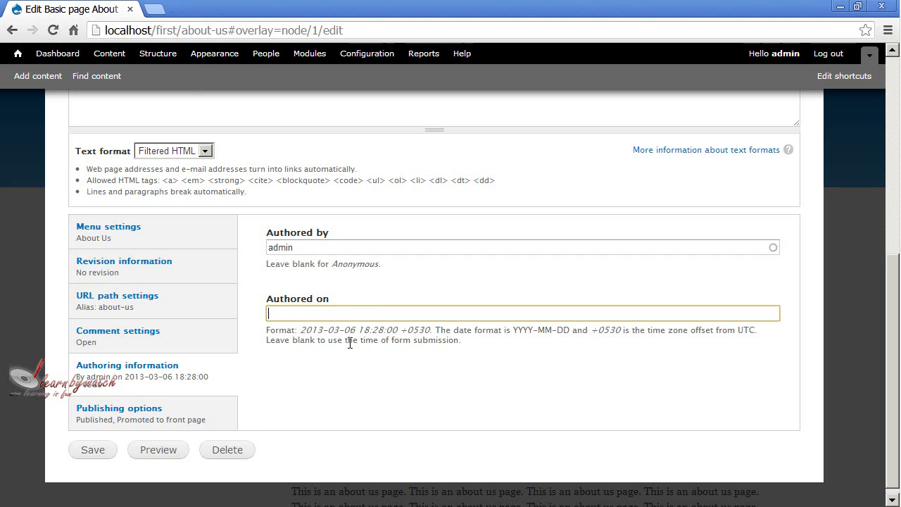
left_click(350, 342)
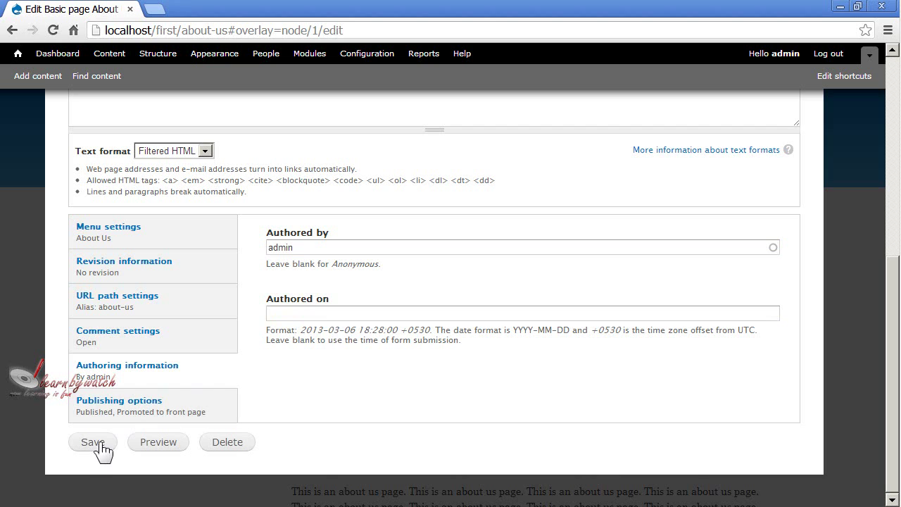
- View the publishing options, then preview the About Us page and examine its trimmed and full versions
left_click(127, 414)
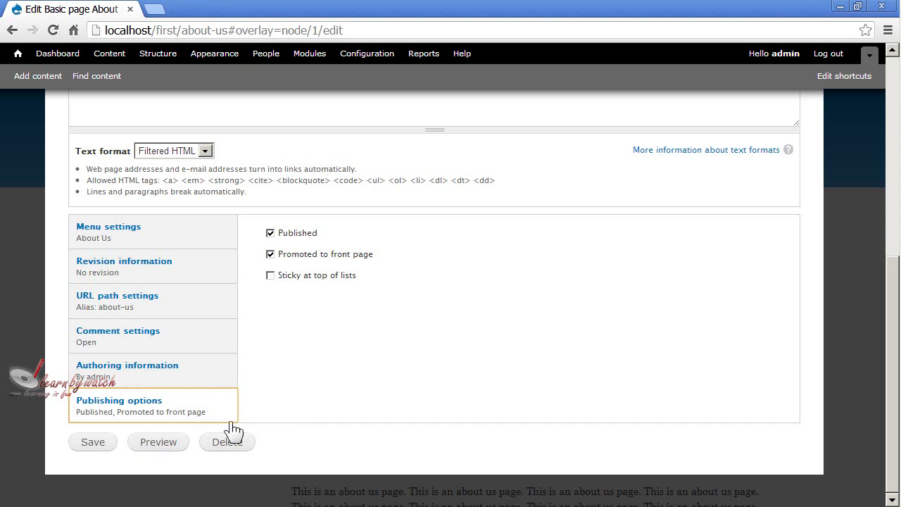
left_click(158, 443)
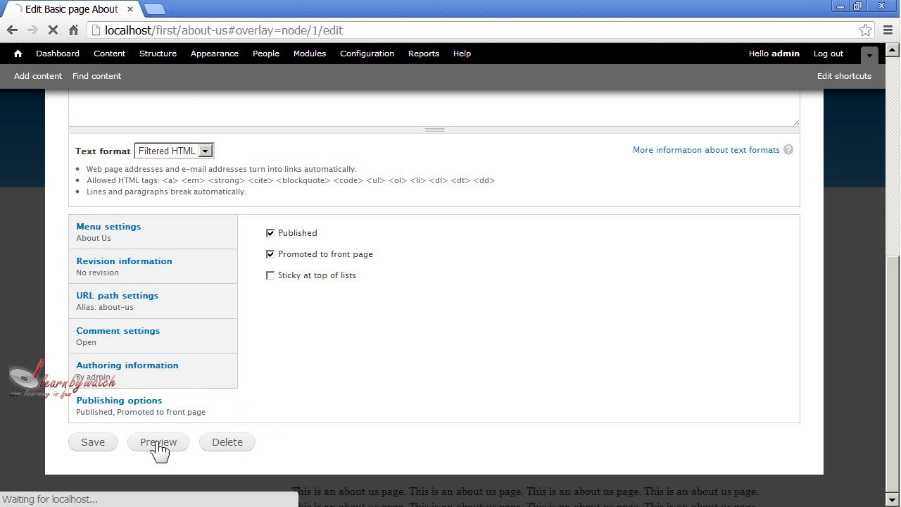
scroll(497, 352, "up", 1)
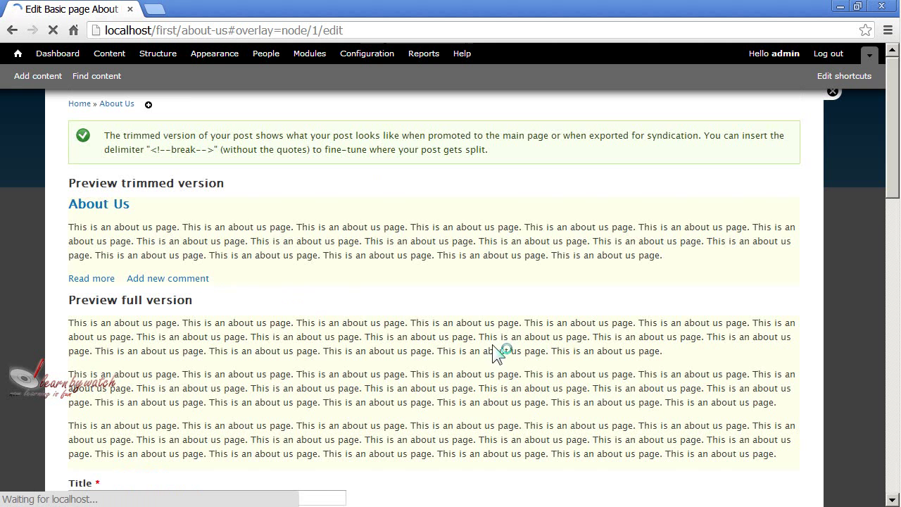
scroll(397, 319, "down", 1)
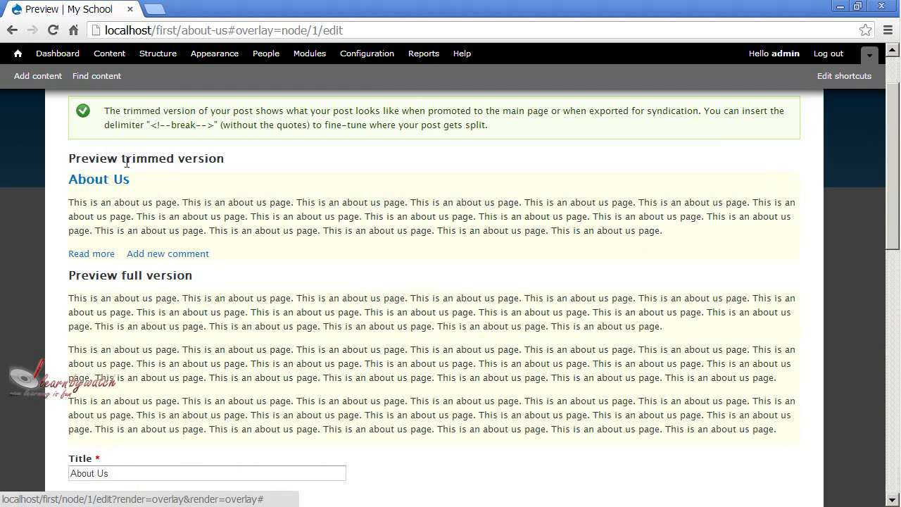
left_click_drag(111, 158, 257, 167)
left_click(213, 204)
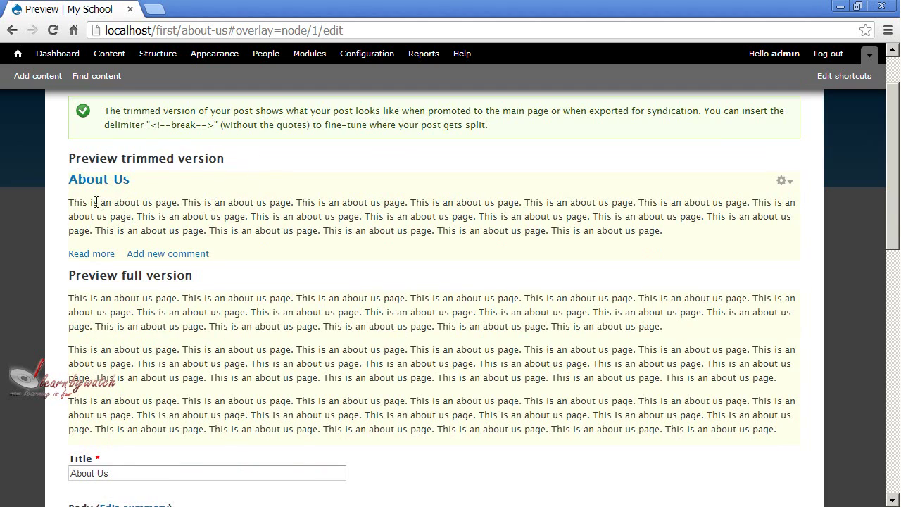
left_click_drag(97, 202, 584, 247)
left_click(551, 234)
scroll(467, 222, "down", 2)
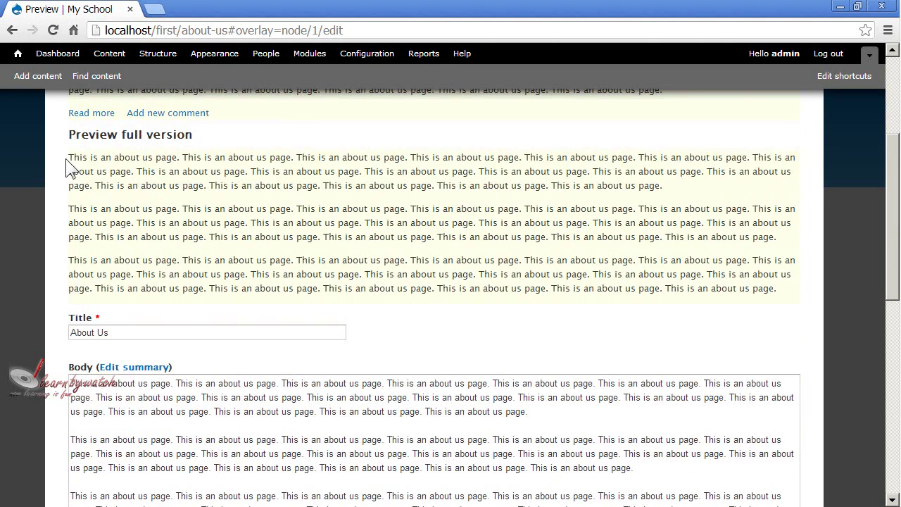
left_click_drag(69, 157, 686, 288)
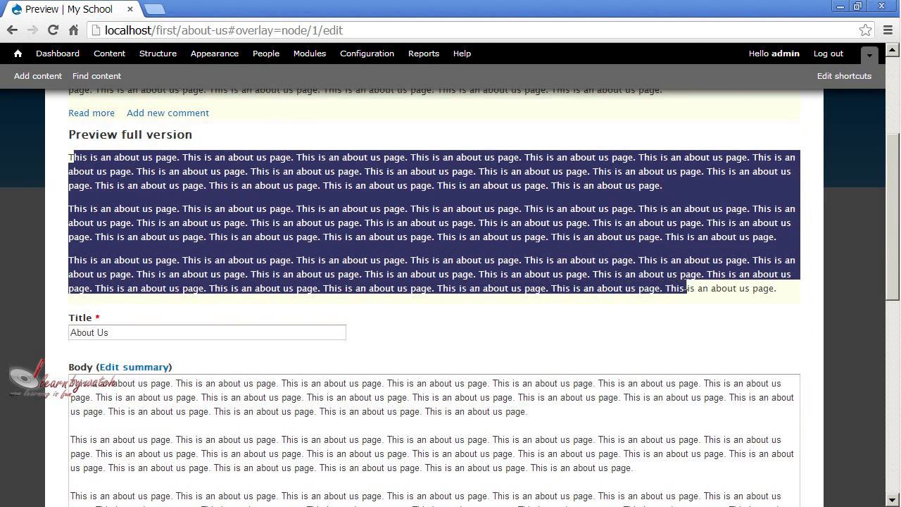
left_click(694, 285)
- Save the previewed About Us page with its current settings
scroll(624, 279, "down", 8)
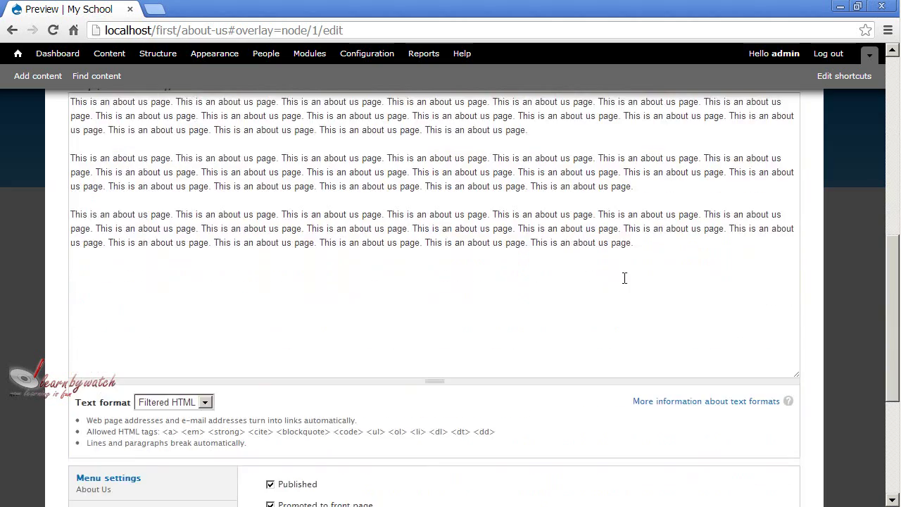
scroll(570, 284, "up", 10)
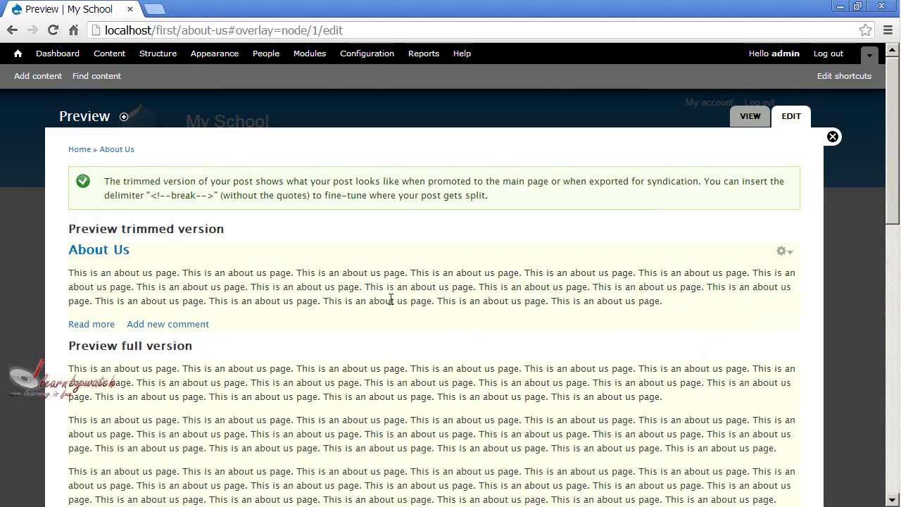
scroll(378, 306, "down", 3)
scroll(350, 262, "down", 7)
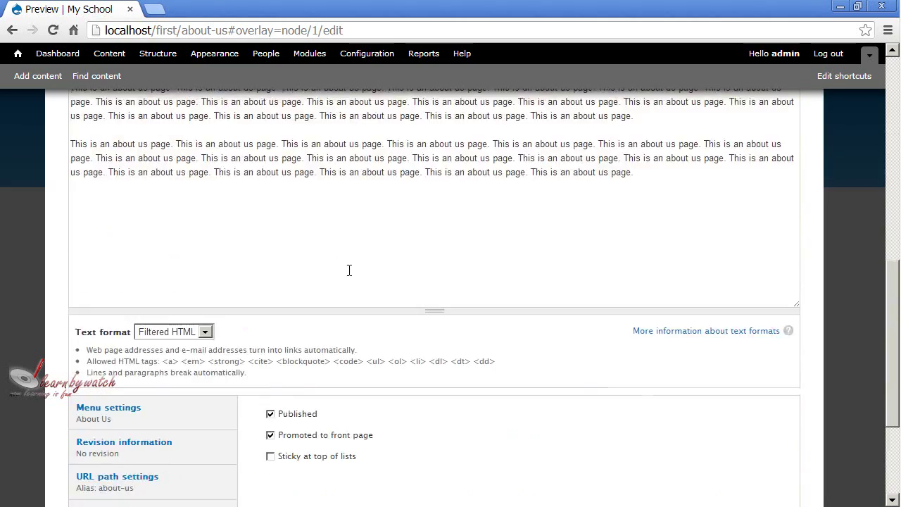
scroll(423, 318, "up", 6)
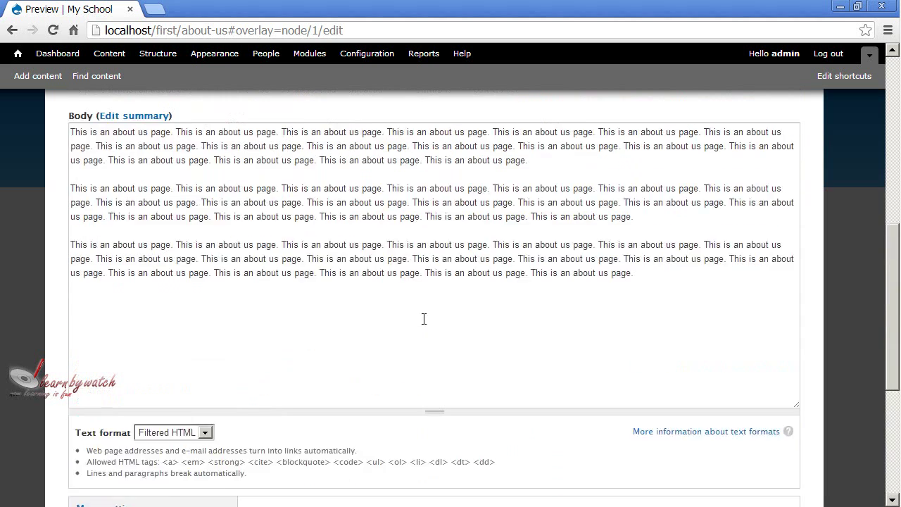
scroll(355, 339, "down", 2)
scroll(355, 339, "down", 4)
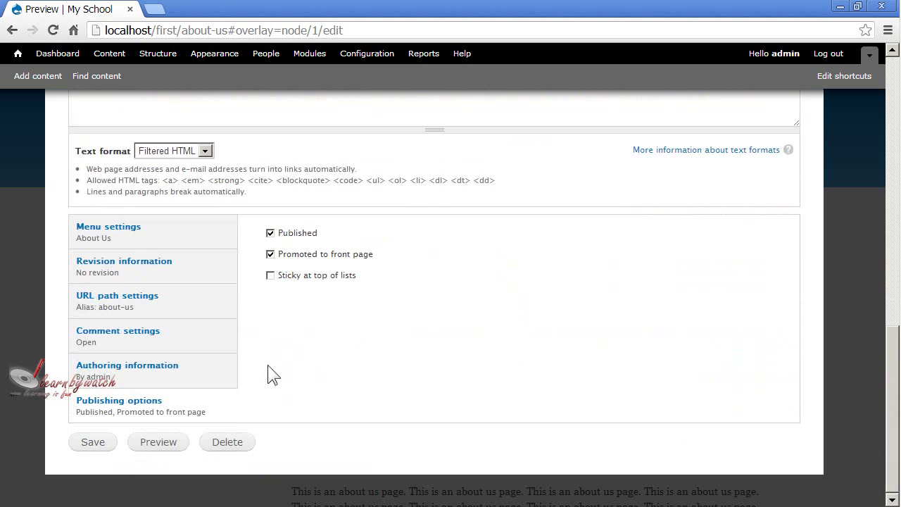
left_click(91, 442)
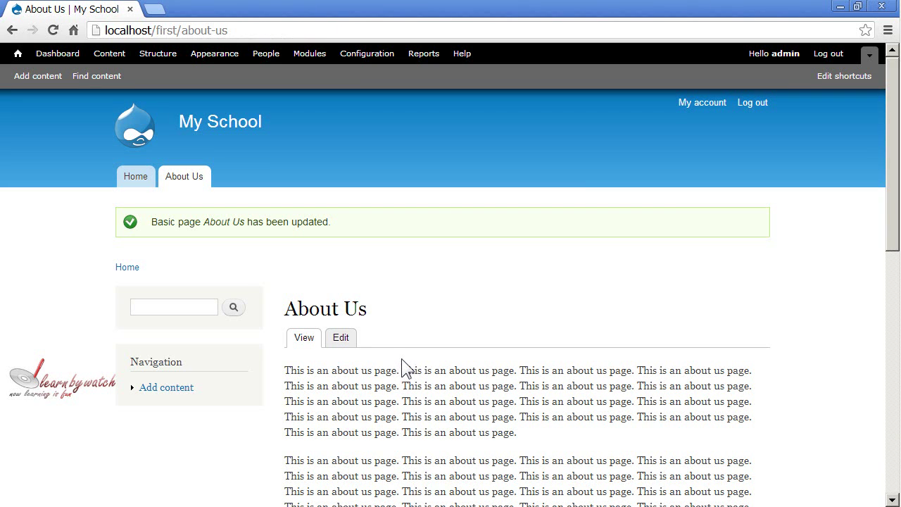
- Examine the saved About Us page and the Subject and Comment fields of its new comment form
scroll(403, 362, "down", 4)
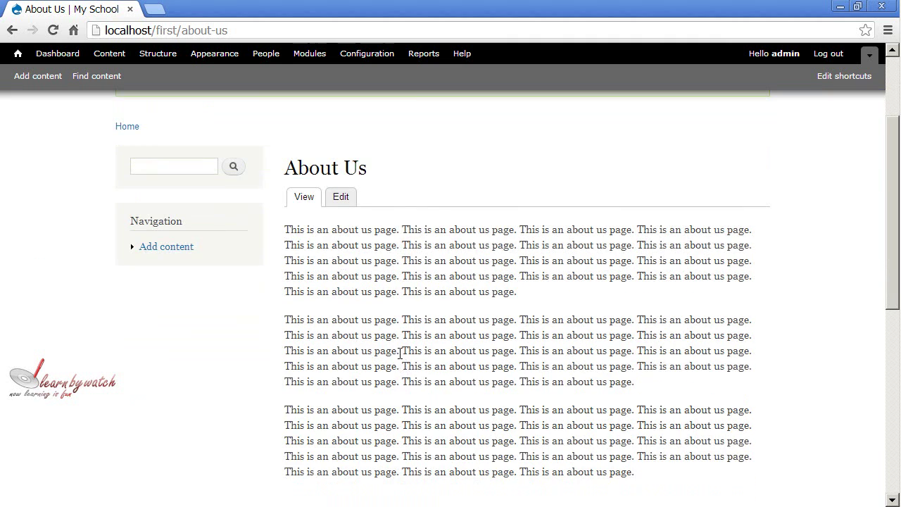
scroll(394, 267, "down", 2)
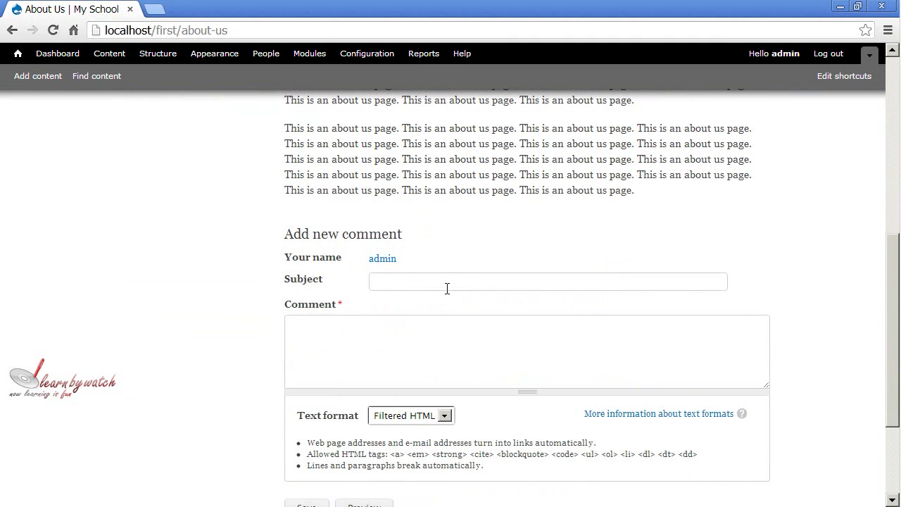
left_click(407, 281)
left_click(399, 339)
scroll(412, 340, "down", 2)
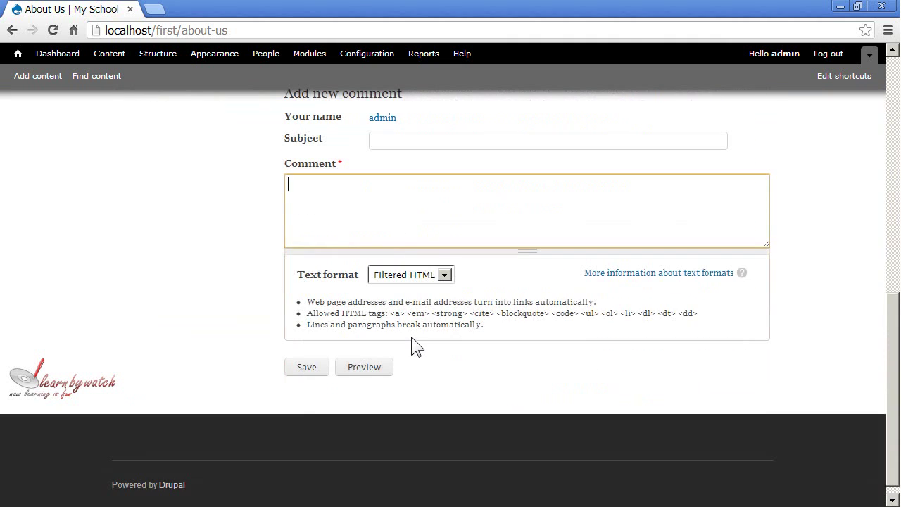
scroll(413, 346, "up", 2)
left_click(409, 283)
scroll(394, 241, "up", 4)
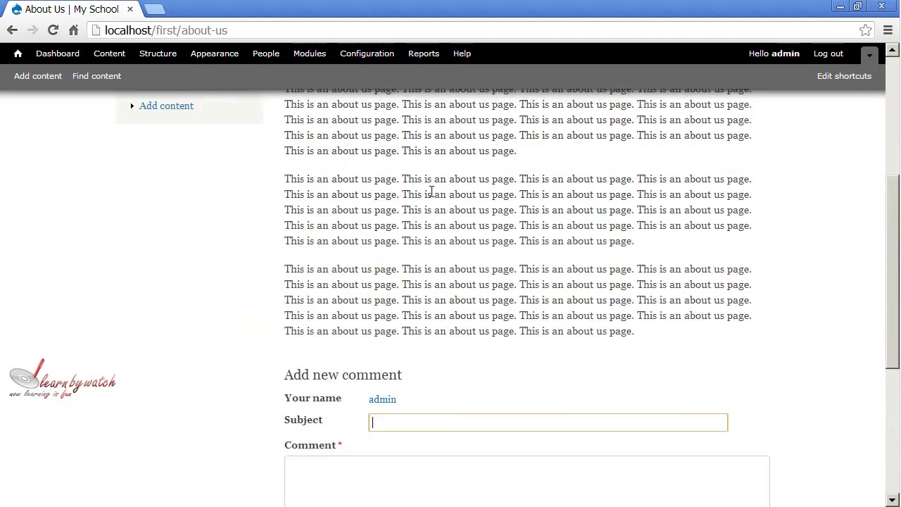
scroll(424, 200, "down", 4)
left_click(394, 282)
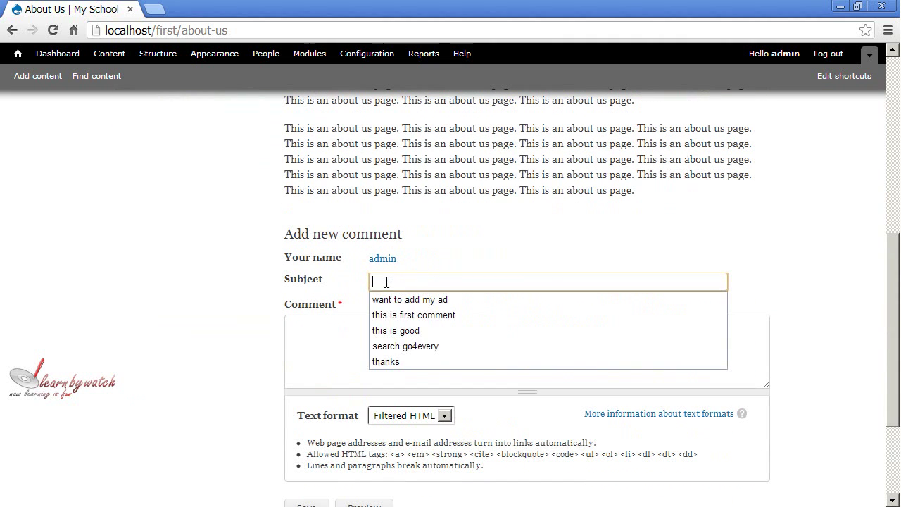
left_click(417, 285)
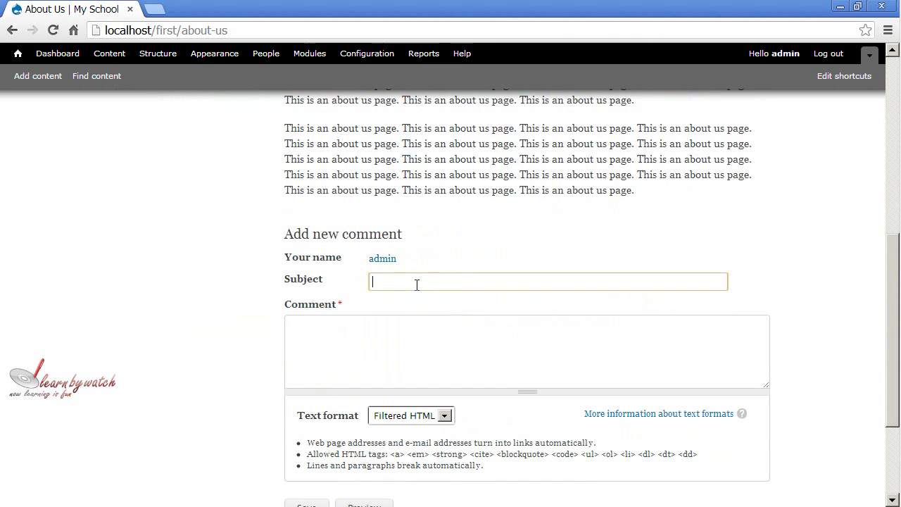
- Enter "this is my first comment on this website" as the comment text on the About Us page
left_click(409, 340)
scroll(429, 337, "down", 2)
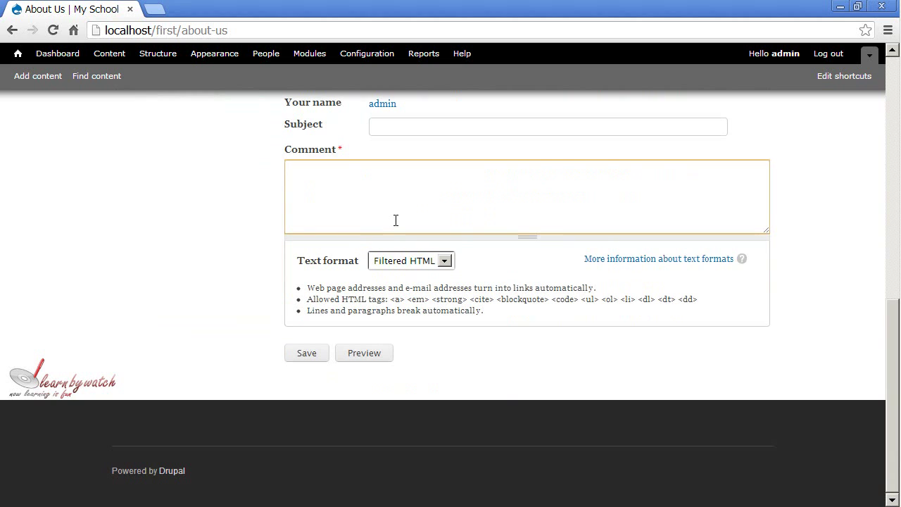
scroll(396, 220, "up", 1)
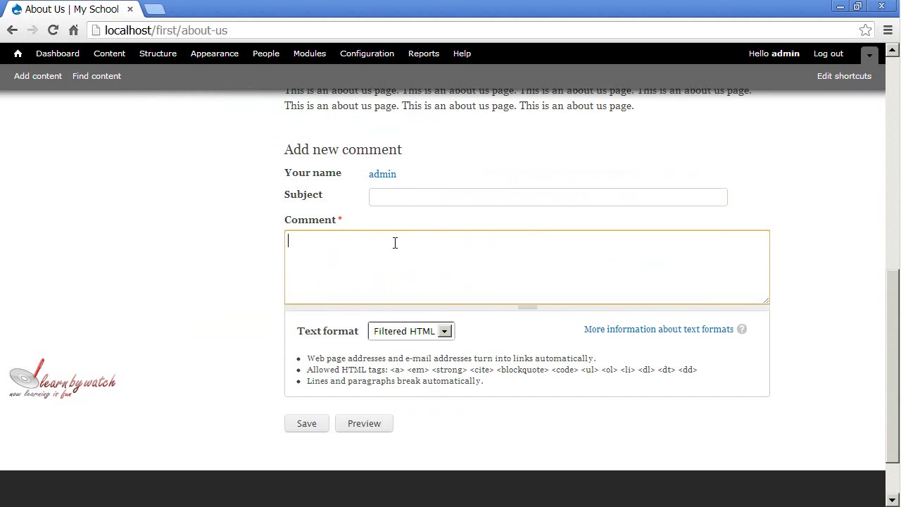
type("this is")
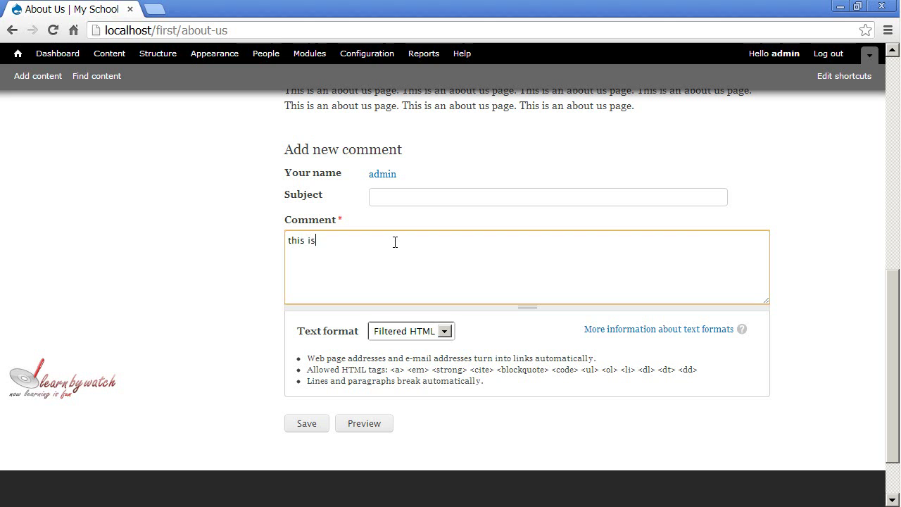
type(" my frst")
key("BackSpace")
key("BackSpace")
key("BackSpace")
type("irst")
type("comment on this website")
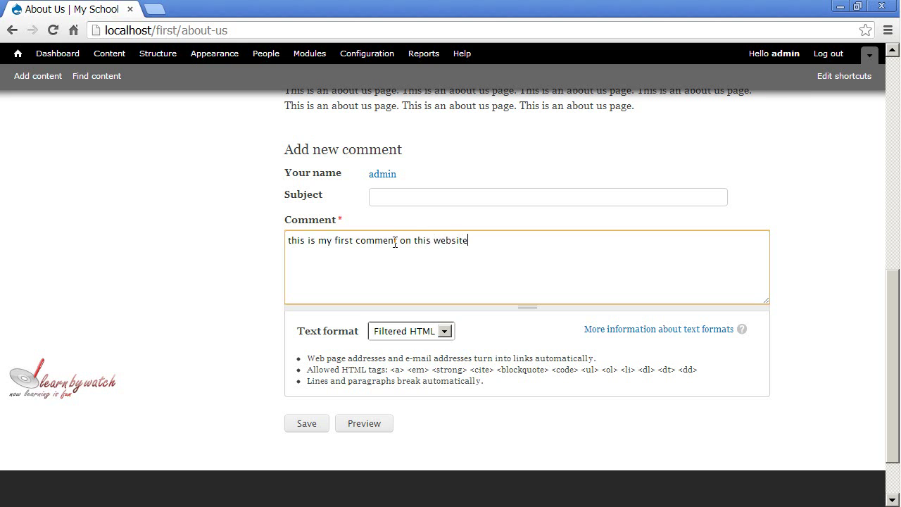
- Set the comment's subject to "first comment"
key("shift+Tab")
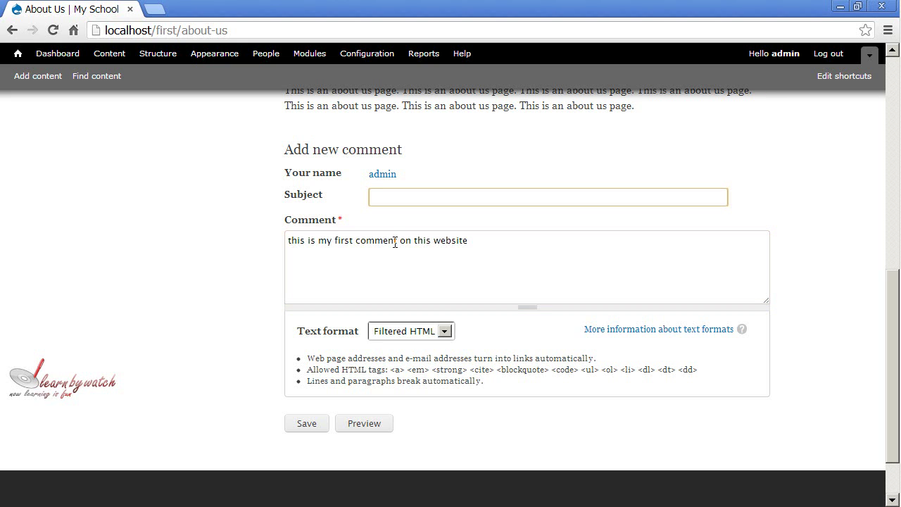
left_click(414, 196)
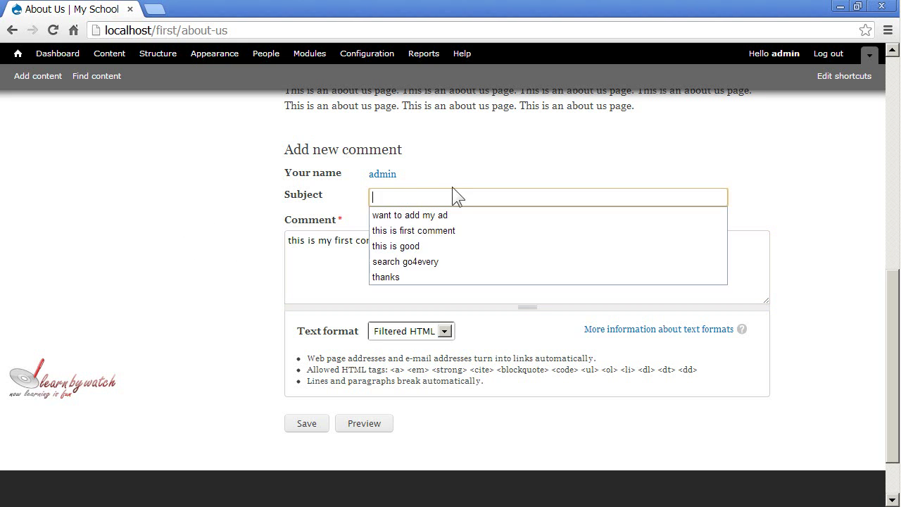
left_click(457, 181)
left_click(444, 201)
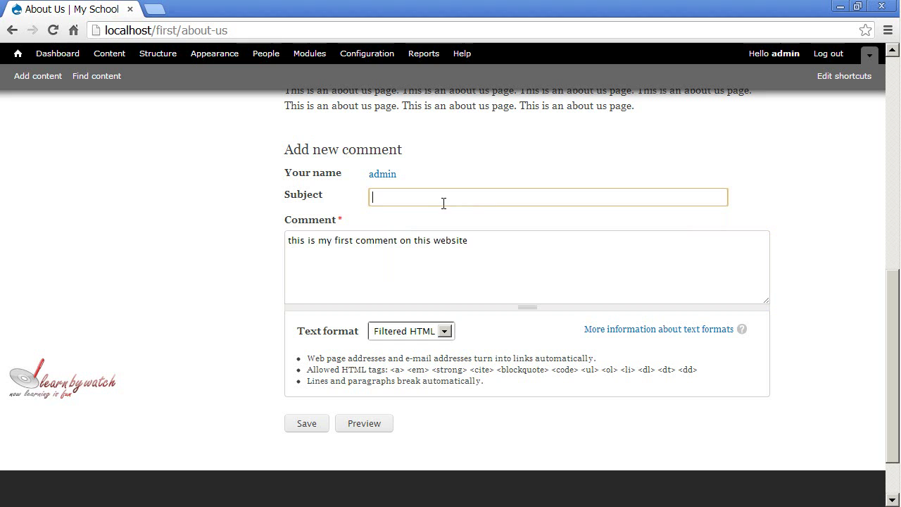
type("first comment")
- Preview the new comment and look through the preview page
left_click(373, 428)
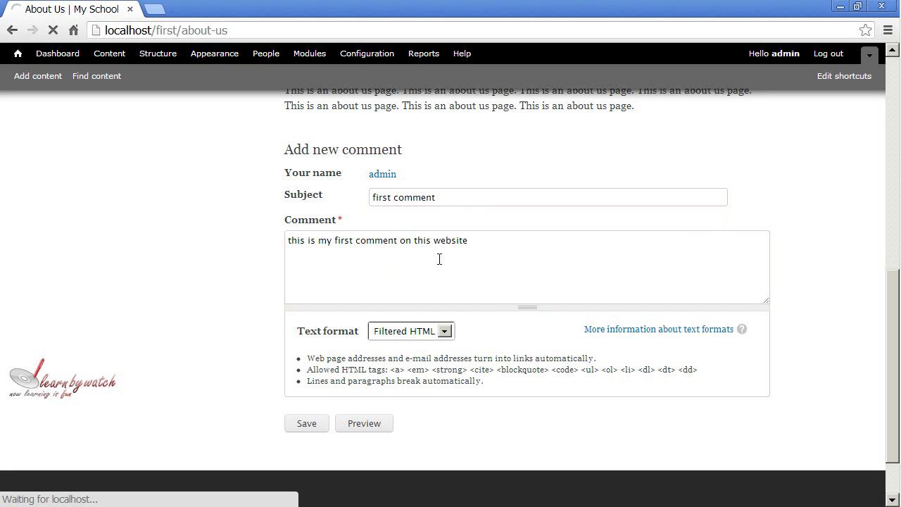
scroll(451, 227, "down", 1)
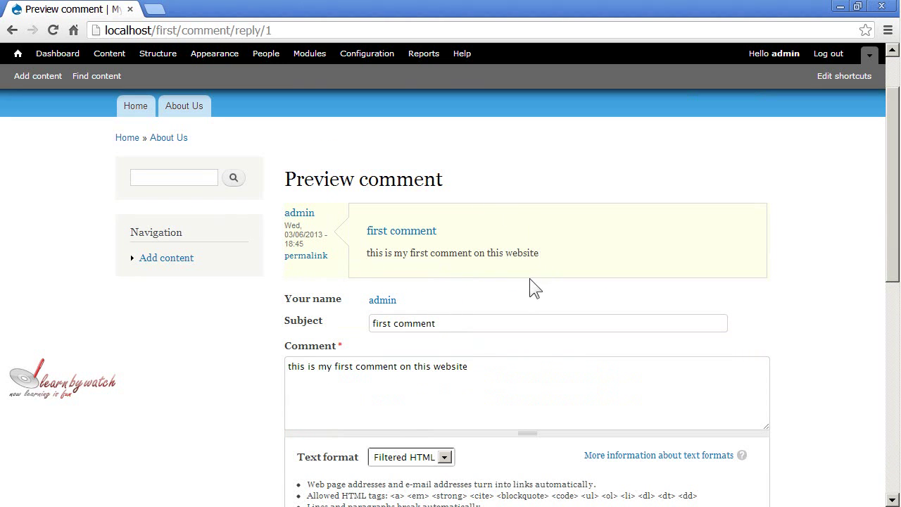
scroll(534, 282, "down", 4)
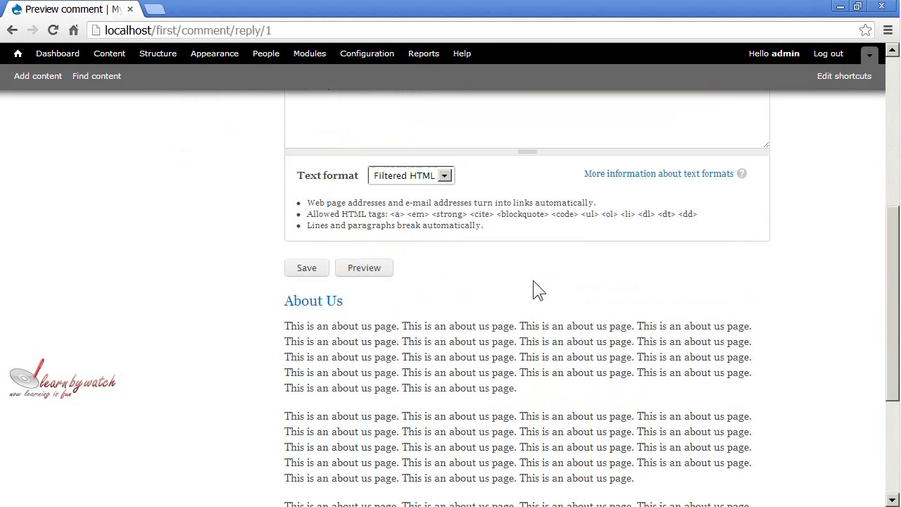
- Save the first comment and look over how it is posted on the About Us page
left_click(305, 274)
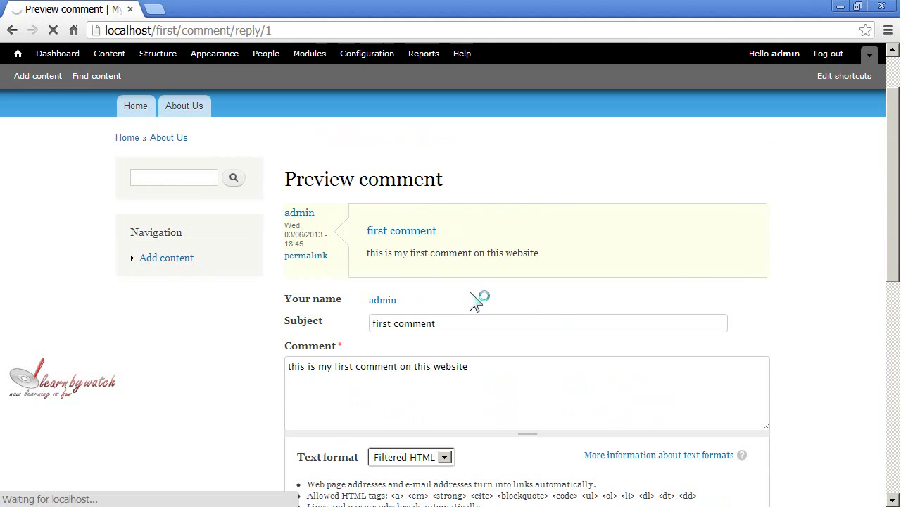
scroll(473, 261, "up", 10)
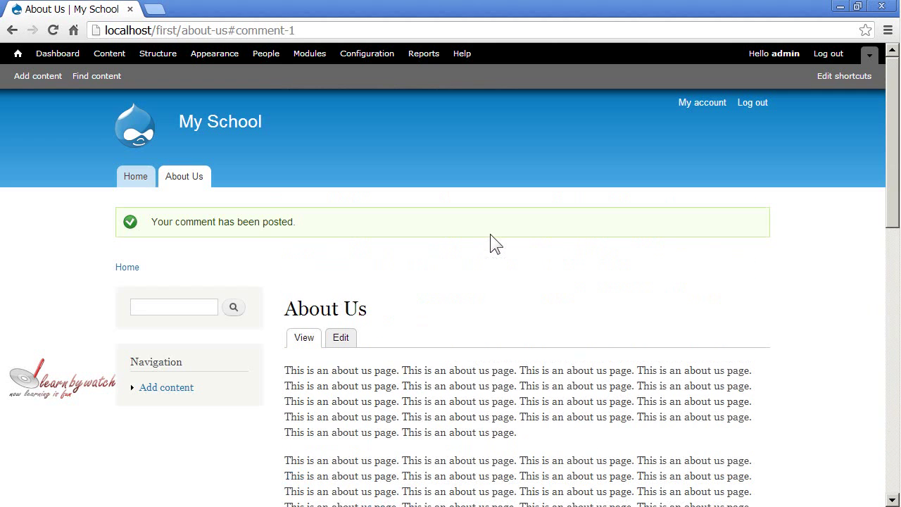
scroll(491, 233, "down", 10)
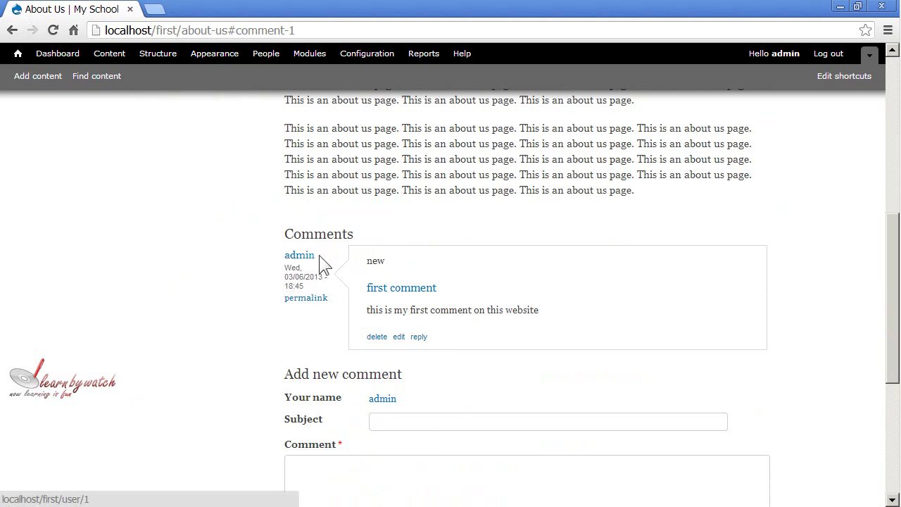
left_click_drag(294, 267, 315, 288)
left_click(323, 286)
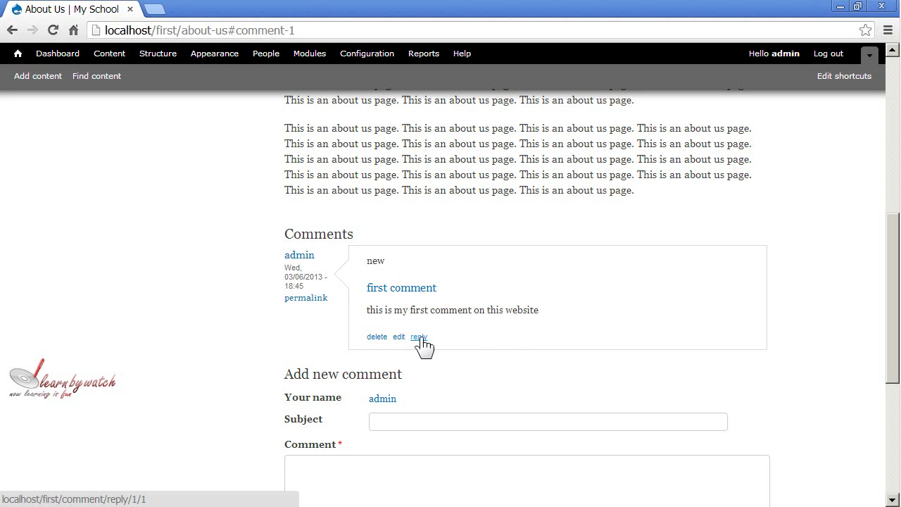
scroll(530, 329, "up", 5)
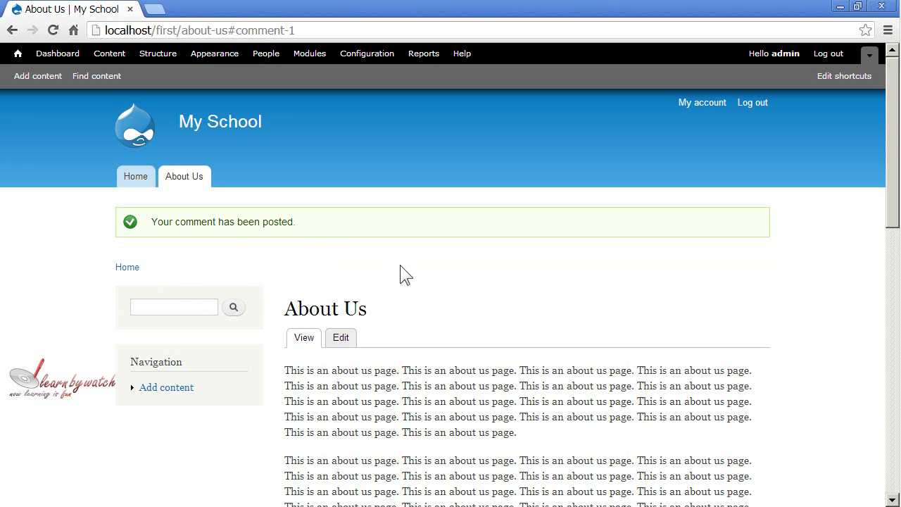
- Start a new Basic page and give it the title Facilities
mouse_move(209, 362)
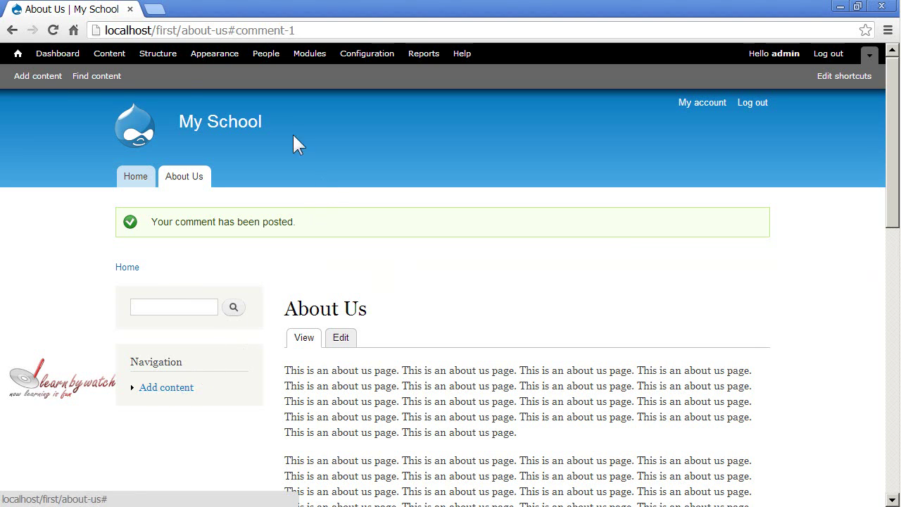
left_click(34, 82)
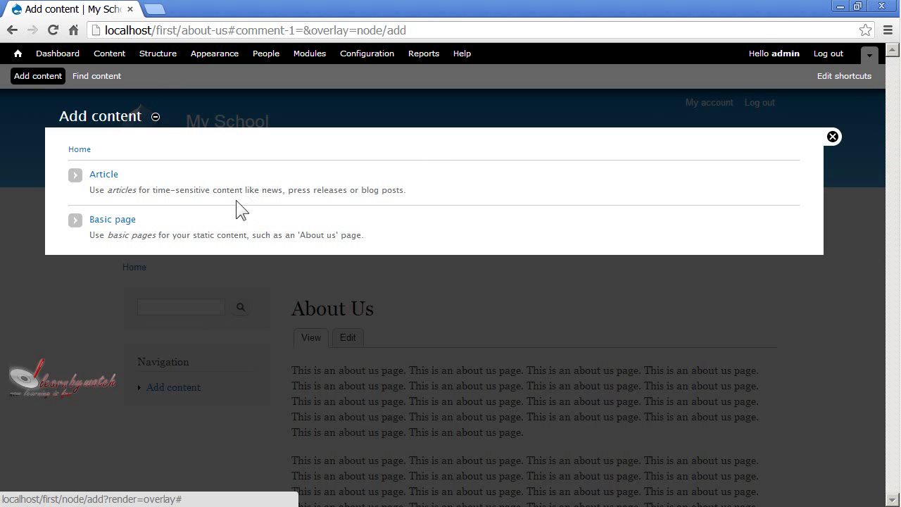
left_click(98, 231)
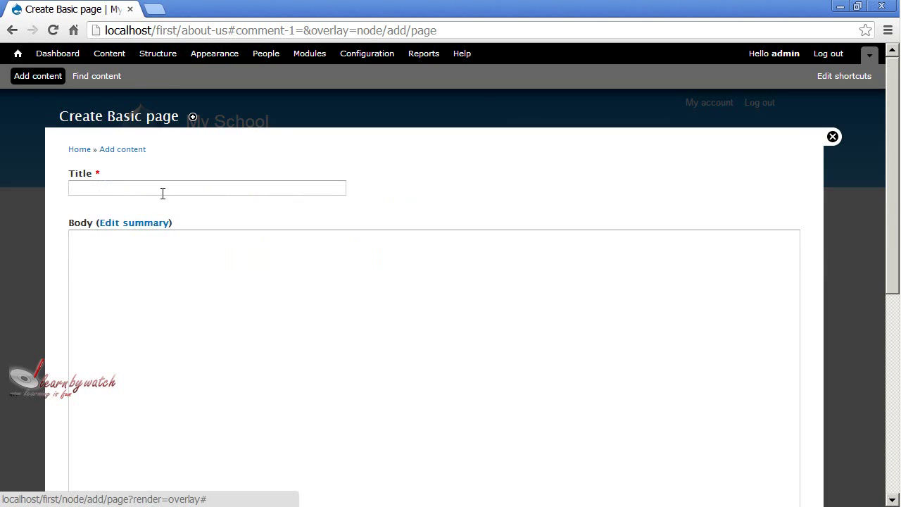
left_click(163, 189)
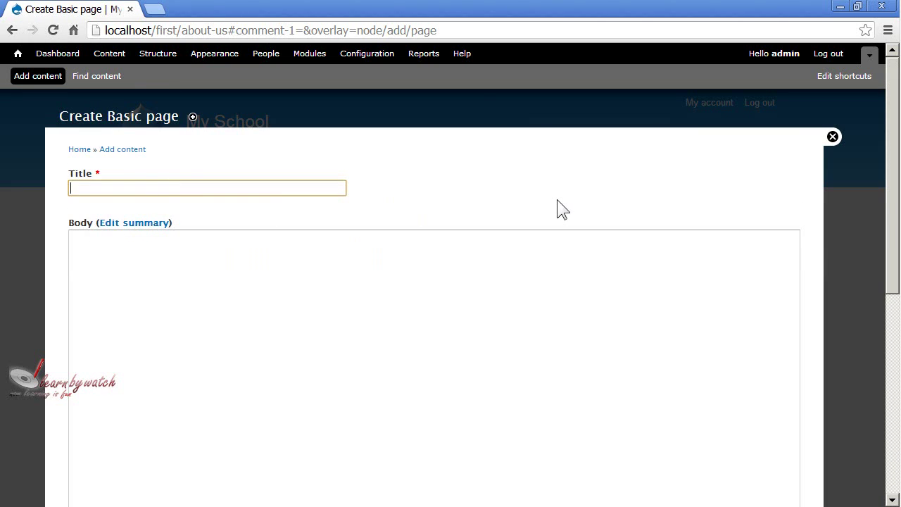
type("Faci")
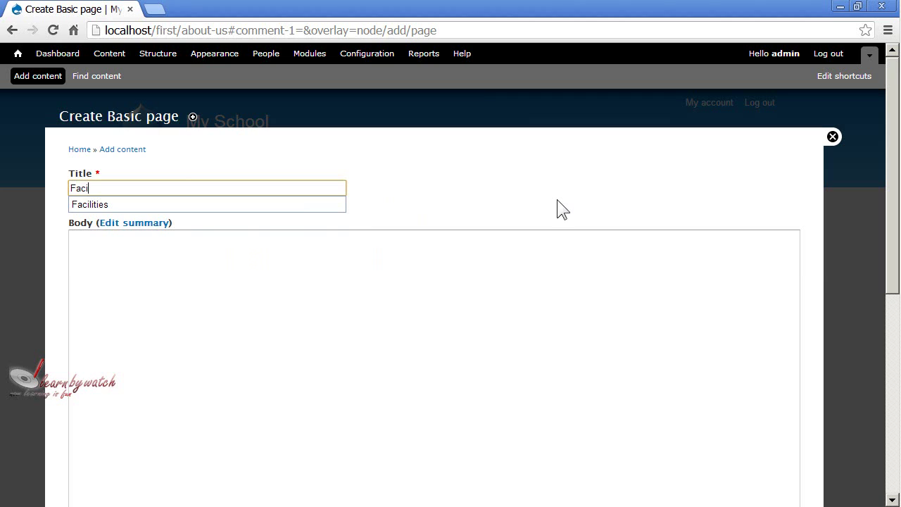
type("li")
key("Down")
key("Return")
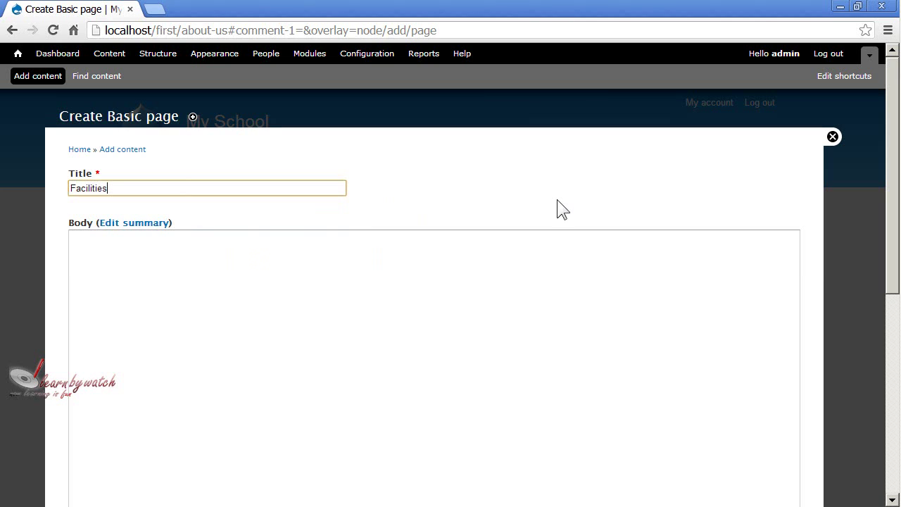
left_click(143, 189)
- Fill the page body with several paragraphs repeating the sentence "This is facilities page."
left_click(333, 271)
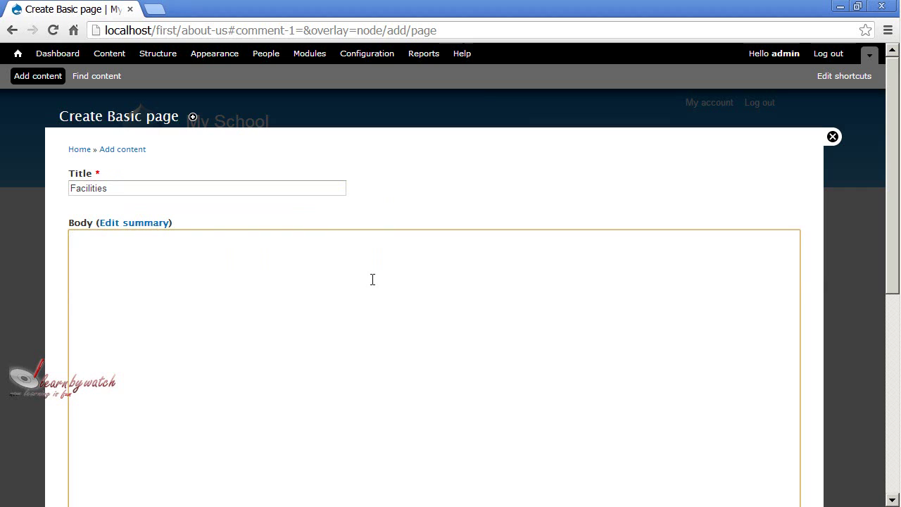
type("This is a")
key("BackSpace")
type("facilities")
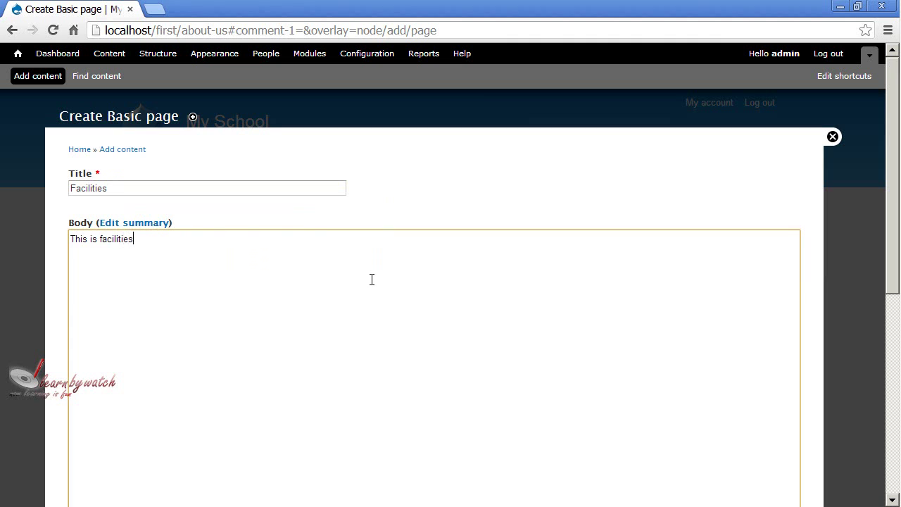
type(" page.")
key("ctrl+a")
key("ctrl+c")
key("ctrl+v")
key("ctrl+v")
key("ctrl+v")
key("ctrl+v")
key("ctrl+v")
key("ctrl+v")
key("ctrl+v")
key("ctrl+v")
key("ctrl+v")
key("ctrl+v")
key("ctrl+v")
key("ctrl+v")
key("ctrl+v")
key("ctrl+v")
key("ctrl+v")
key("ctrl+v")
key("ctrl+v")
key("ctrl+v")
key("ctrl+v")
key("ctrl+v")
key("Return")
key("Return")
key("ctrl+v")
key("ctrl+v")
key("ctrl+v")
key("ctrl+v")
key("ctrl+v")
key("ctrl+v")
key("ctrl+v")
key("ctrl+v")
key("ctrl+v")
key("ctrl+v")
key("ctrl+v")
key("ctrl+v")
key("ctrl+v")
key("ctrl+v")
key("ctrl+v")
key("ctrl+v")
key("ctrl+v")
key("ctrl+v")
key("ctrl+v")
key("ctrl+v")
key("Return")
key("Return")
key("ctrl+v")
key("ctrl+v")
key("ctrl+v")
key("ctrl+v")
key("ctrl+v")
key("ctrl+v")
key("ctrl+v")
key("ctrl+v")
key("ctrl+v")
key("ctrl+v")
key("ctrl+v")
key("ctrl+v")
key("ctrl+v")
key("ctrl+v")
key("ctrl+v")
key("ctrl+v")
key("ctrl+v")
key("ctrl+v")
key("ctrl+v")
key("ctrl+v")
key("Return")
- Provide a menu link titled Facilities for the new page, with the description left empty
scroll(568, 238, "down", 5)
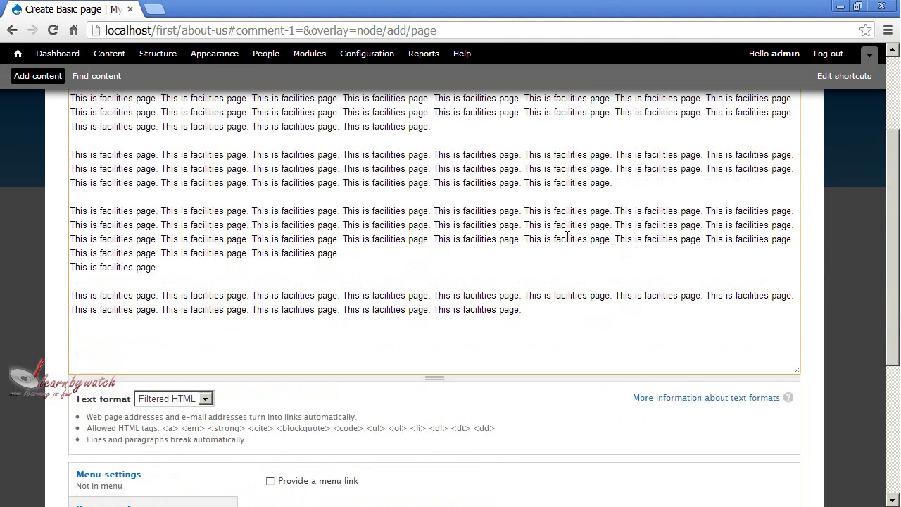
scroll(423, 272, "down", 1)
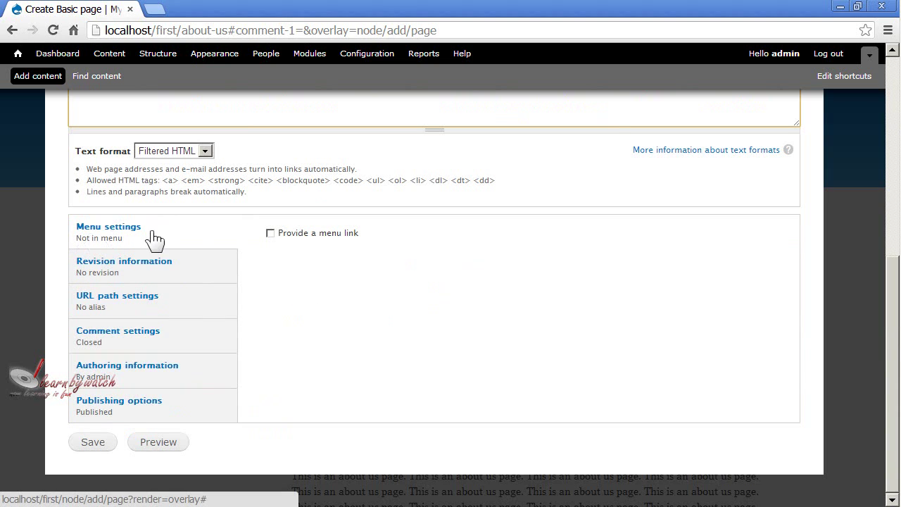
left_click(98, 234)
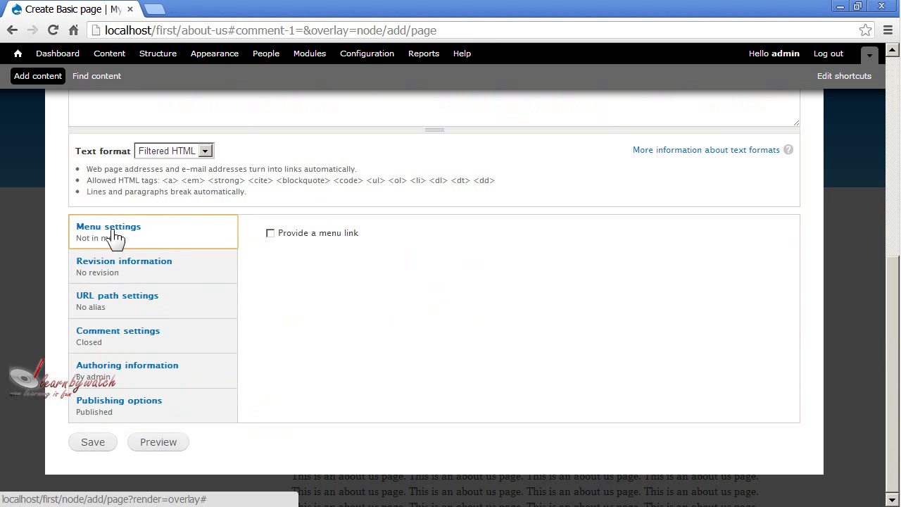
left_click(270, 233)
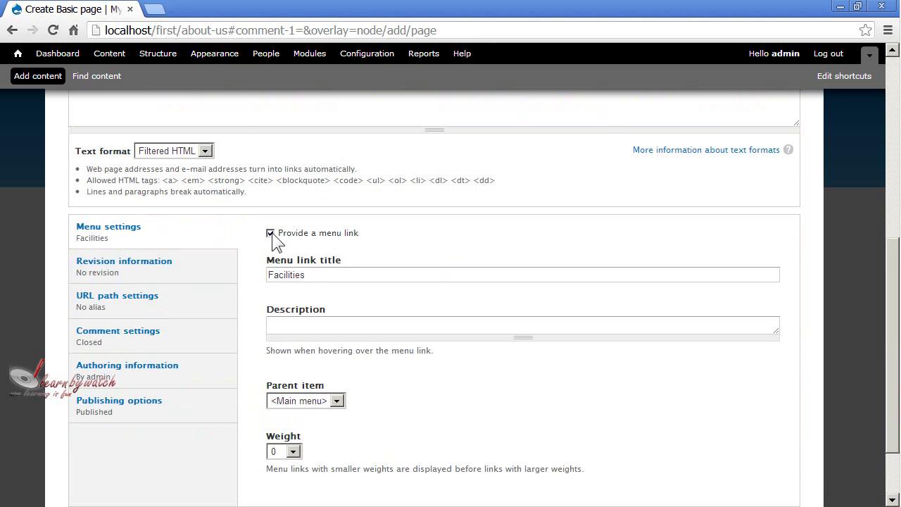
left_click(314, 275)
left_click(290, 327)
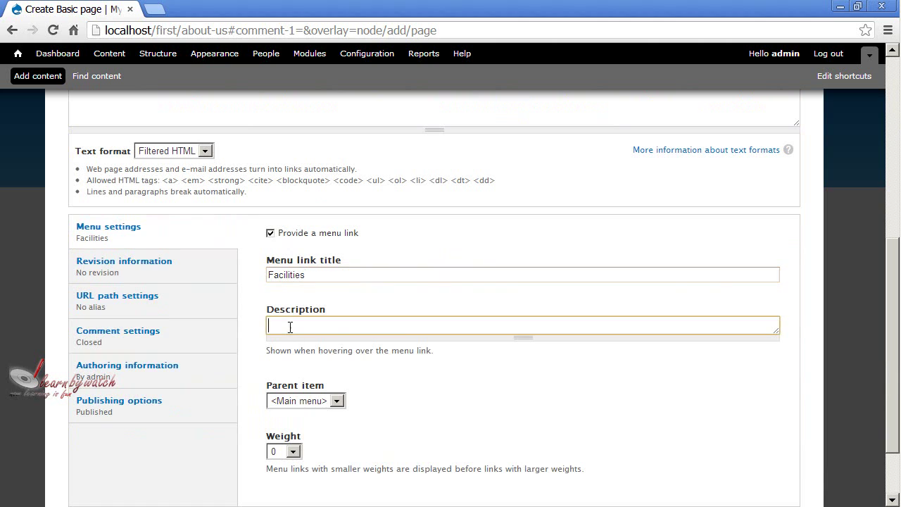
- Keep <Main menu> as the menu link's parent item and set its weight to 2
scroll(458, 352, "down", 1)
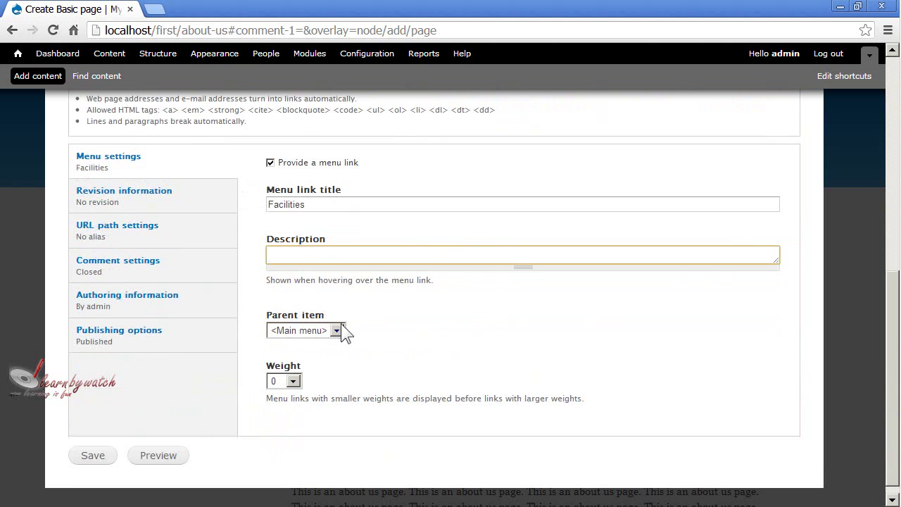
left_click(334, 333)
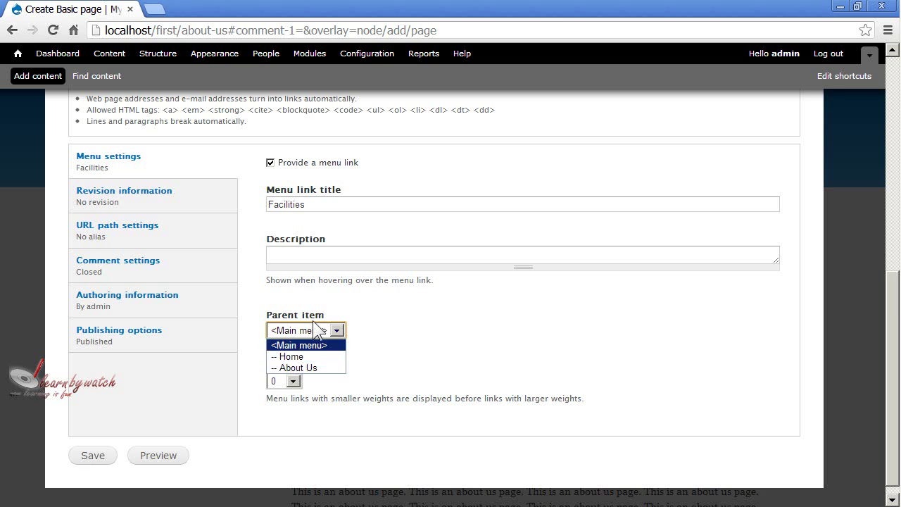
left_click(312, 325)
left_click(291, 381)
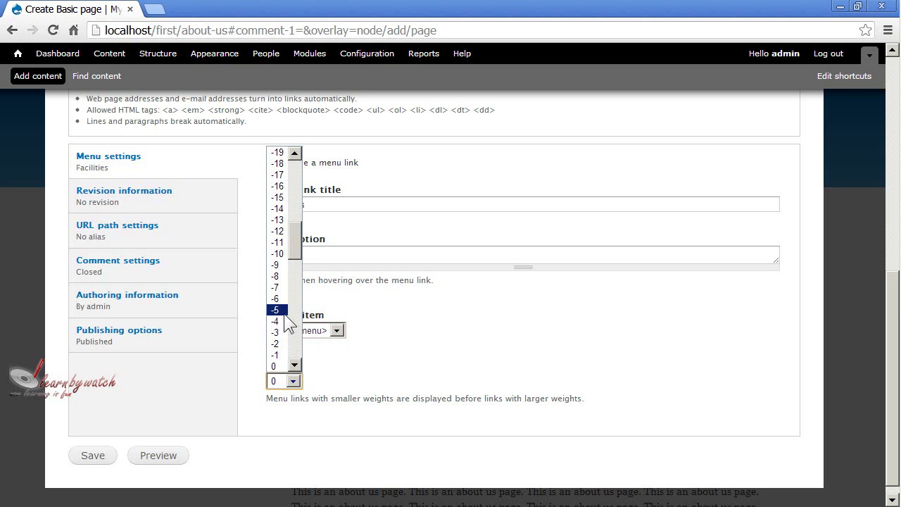
scroll(288, 289, "down", 5)
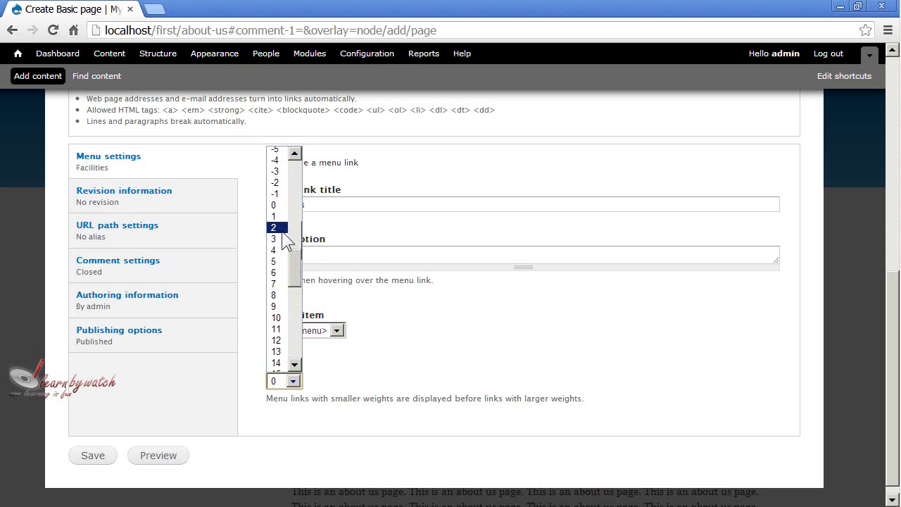
left_click(282, 231)
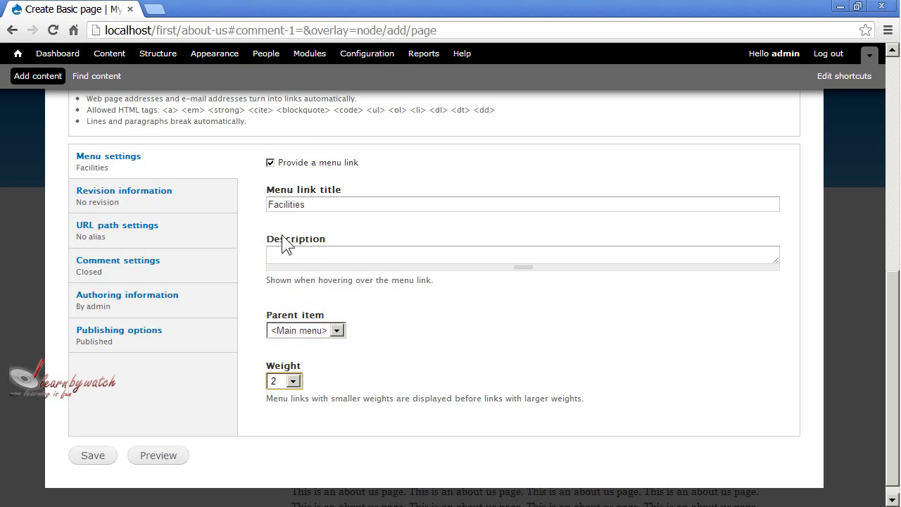
- Look at the revision settings and set the page's URL alias to facilities
left_click(98, 203)
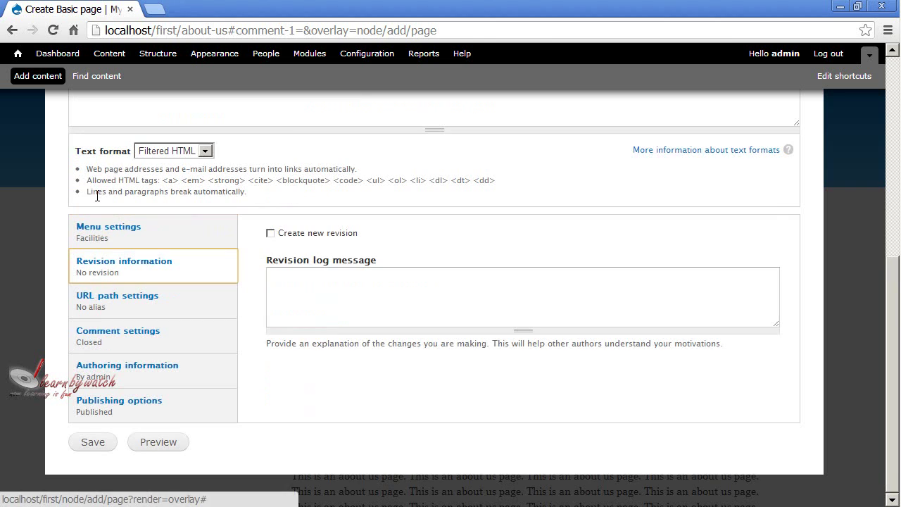
left_click(140, 308)
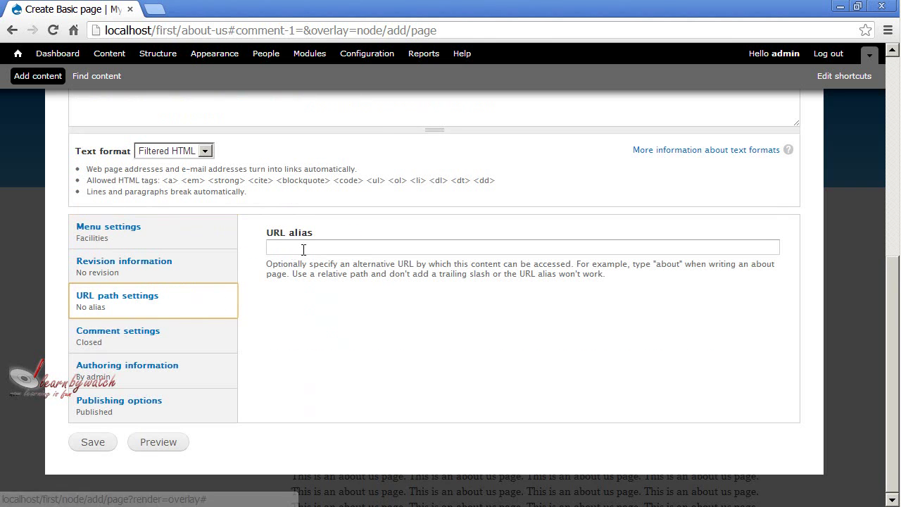
left_click(303, 249)
type("faci")
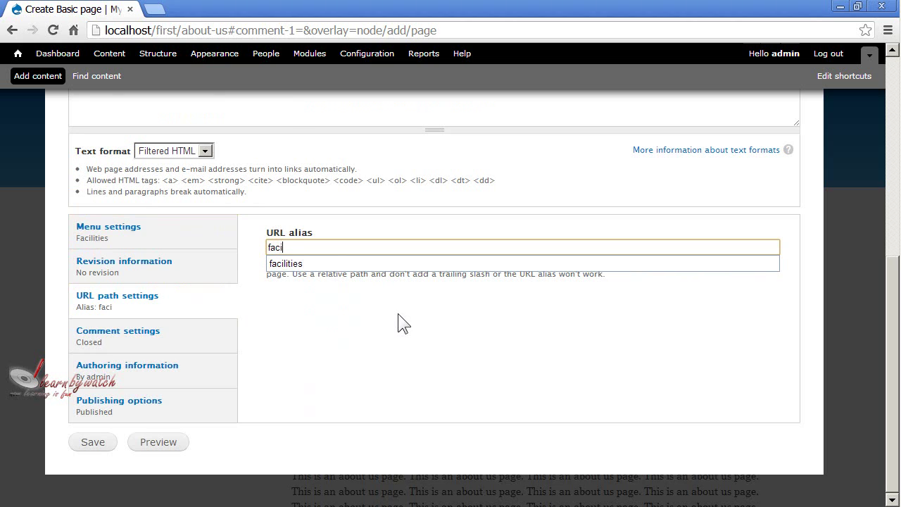
type("lities")
key("Tab")
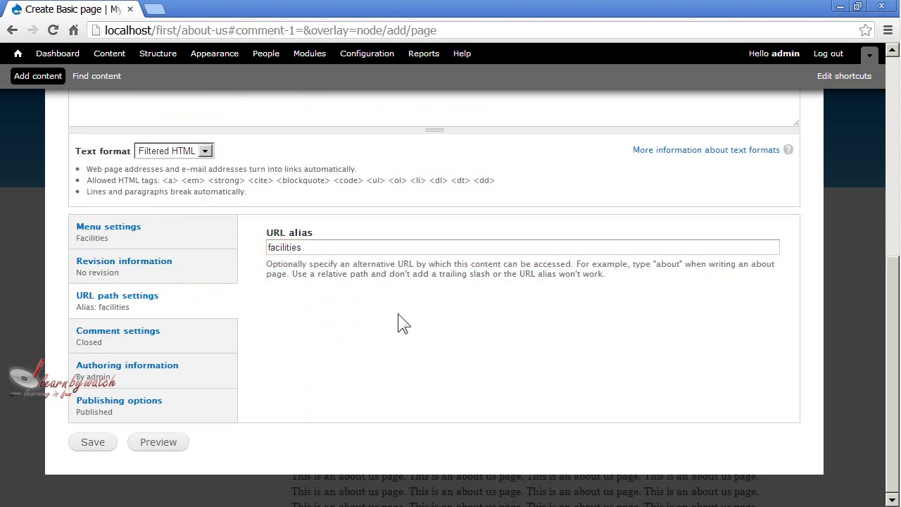
- Check the comment and authoring settings, leaving comments closed, and promote the Facilities page to the front page
left_click(179, 341)
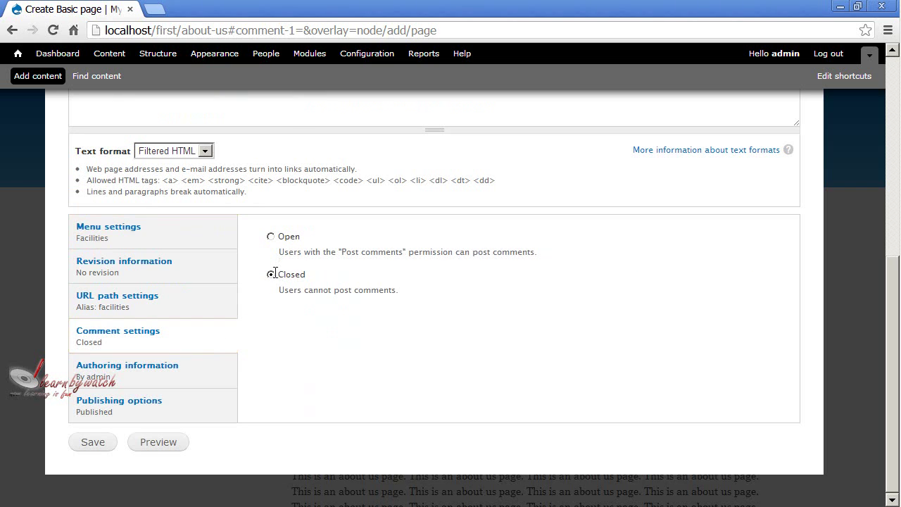
left_click(147, 377)
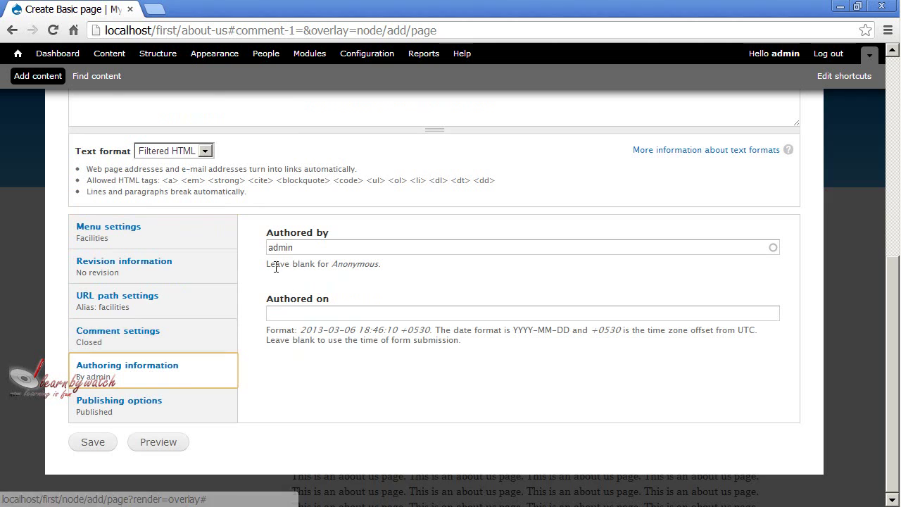
left_click(144, 416)
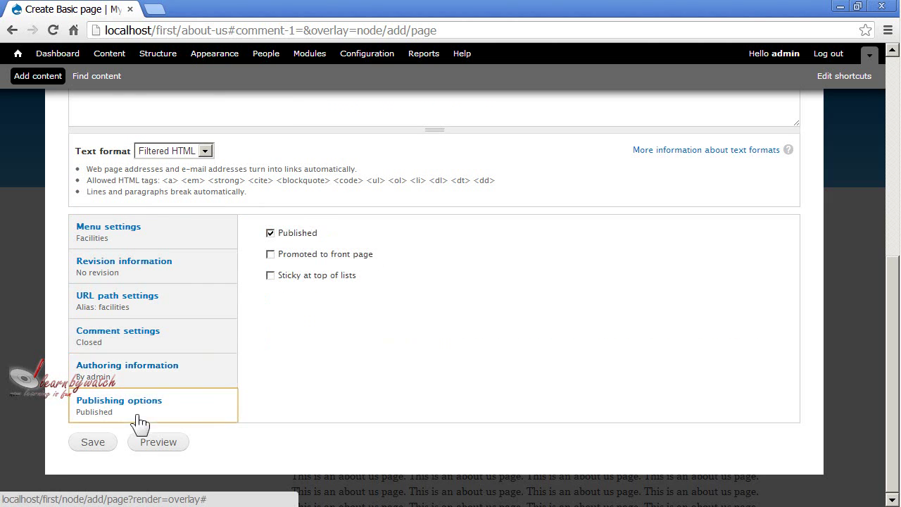
left_click(288, 255)
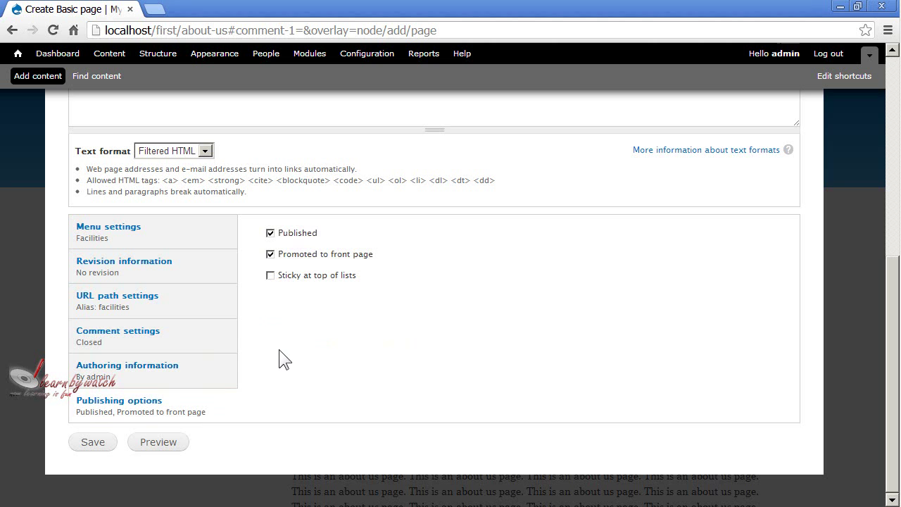
- Save the Facilities page and look through the published page and its menu link
left_click(102, 445)
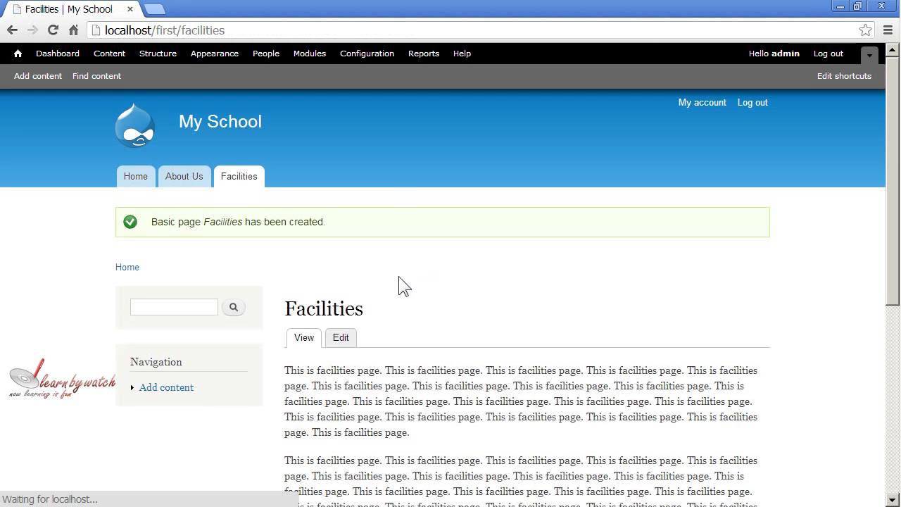
scroll(422, 225, "down", 4)
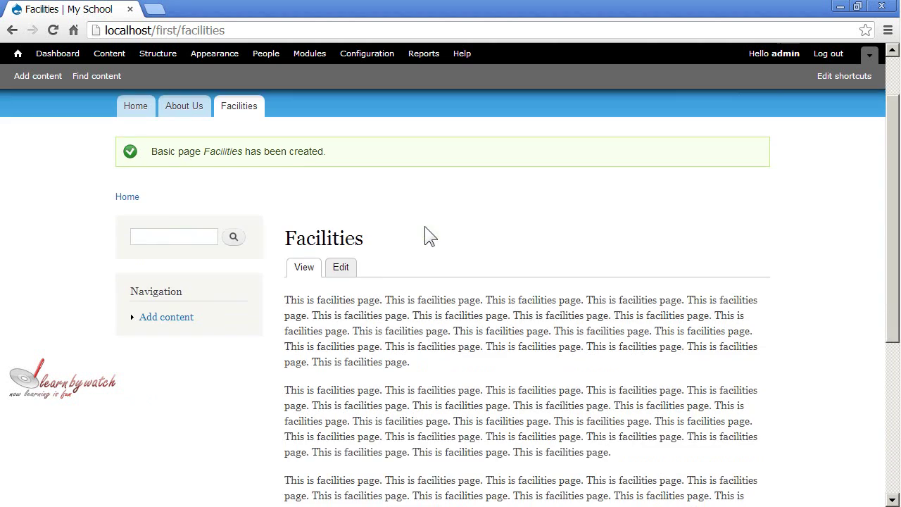
scroll(429, 242, "up", 4)
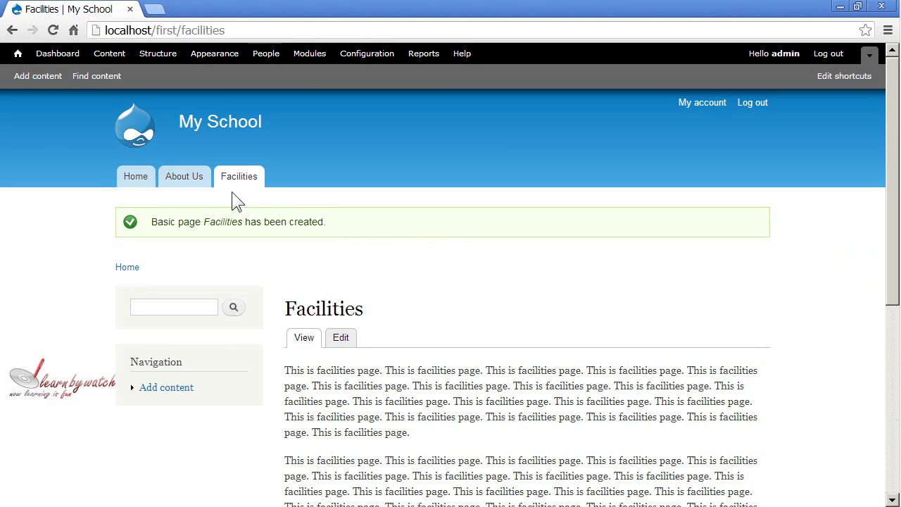
scroll(412, 253, "down", 6)
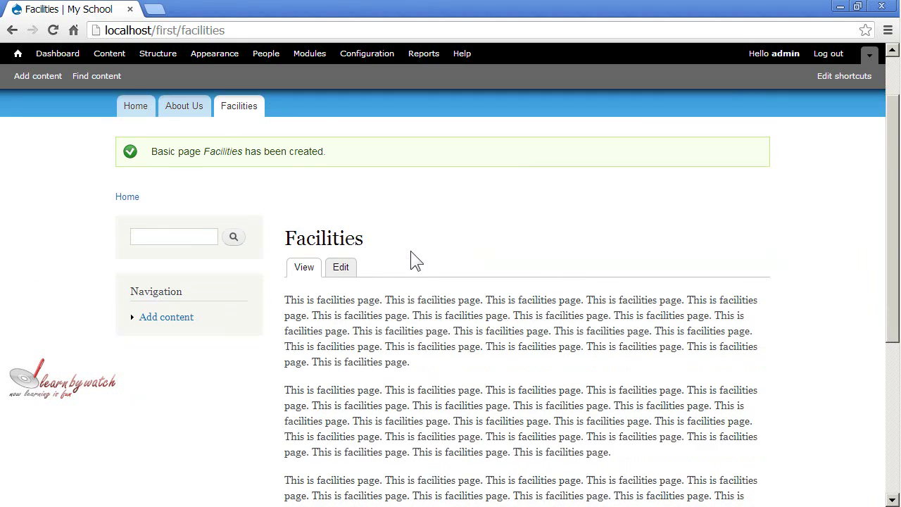
- Visit the Home and Facilities pages from the main menu and examine the order of the page teasers on the front page
scroll(462, 310, "up", 10)
left_click(136, 189)
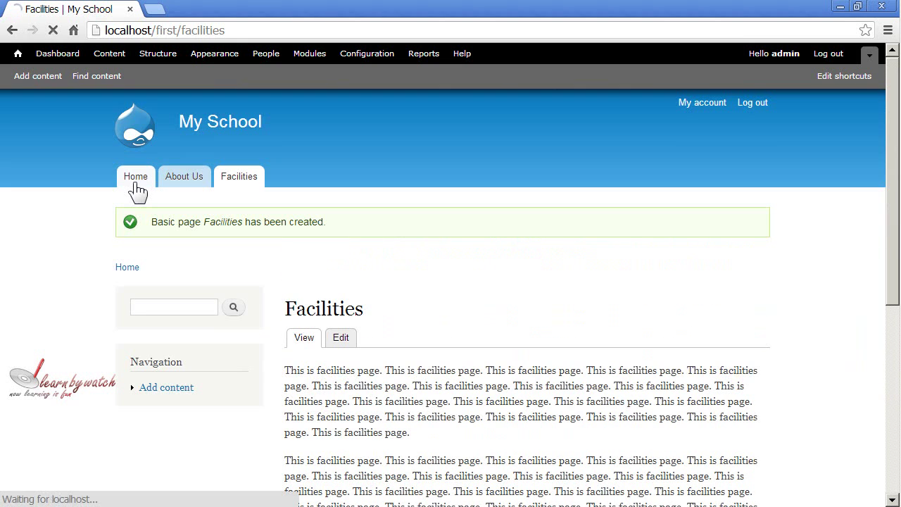
left_click(241, 188)
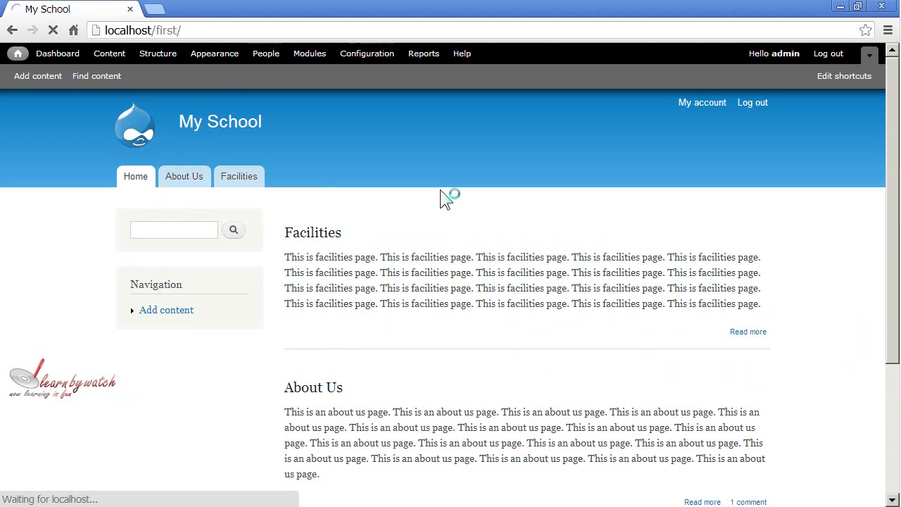
scroll(442, 194, "down", 5)
scroll(443, 193, "up", 5)
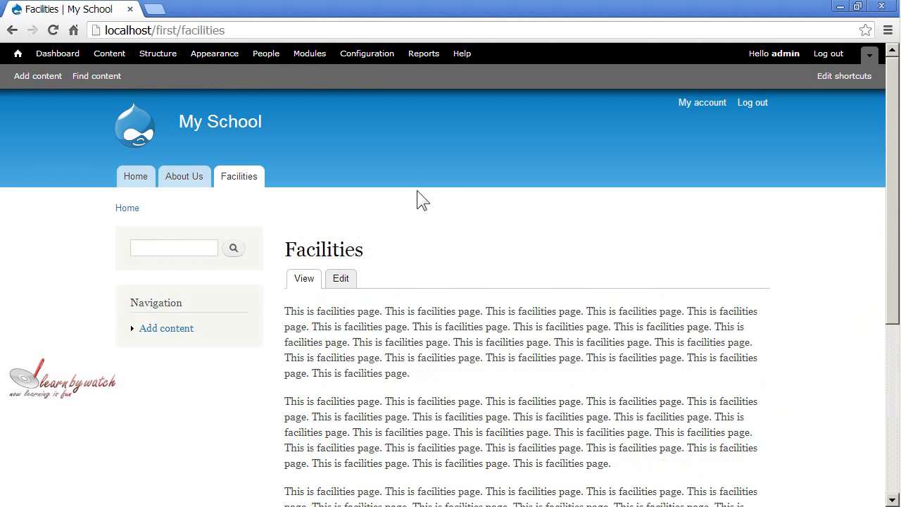
left_click(135, 185)
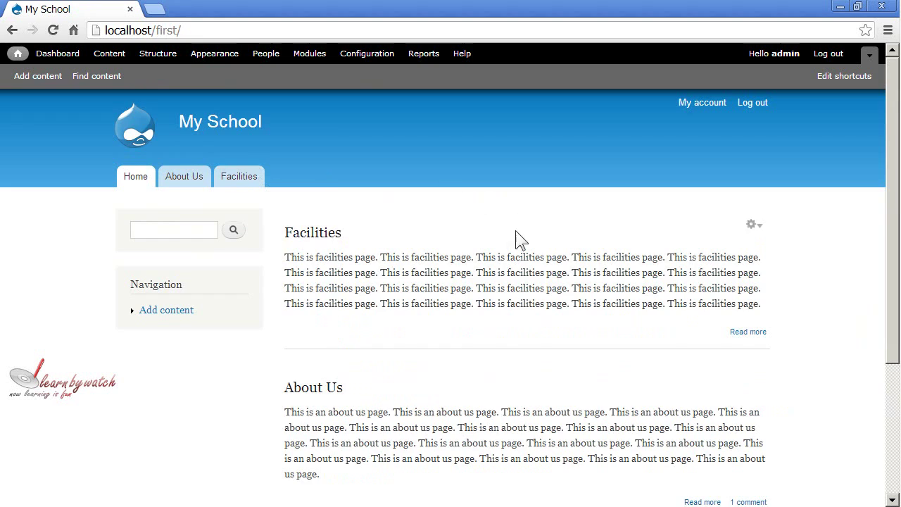
scroll(517, 237, "down", 1)
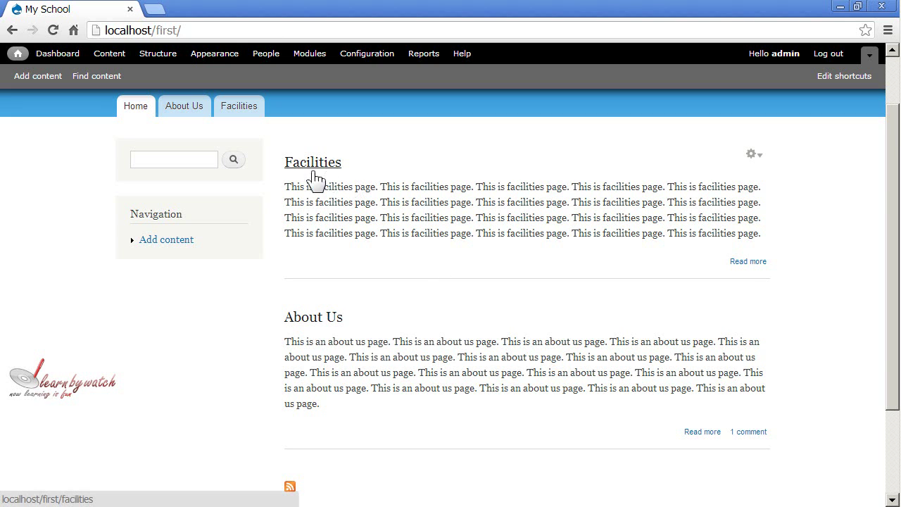
scroll(324, 190, "up", 1)
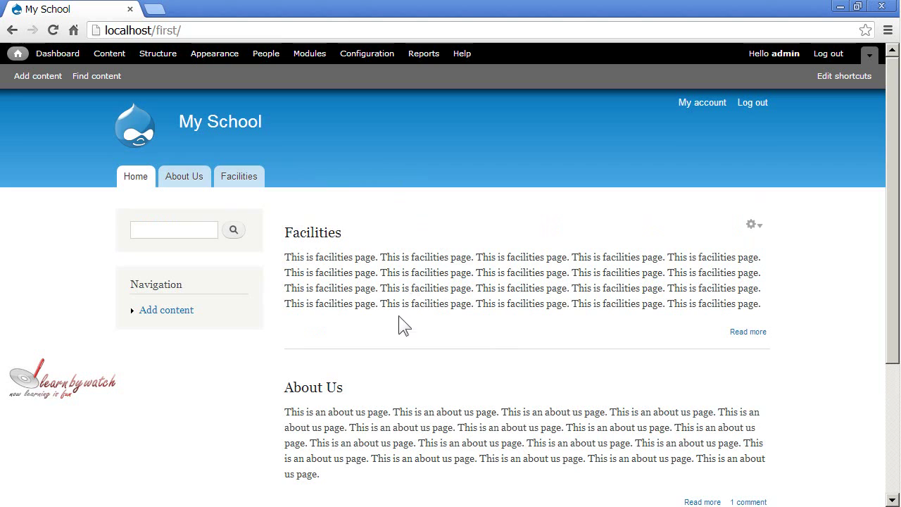
scroll(387, 414, "down", 1)
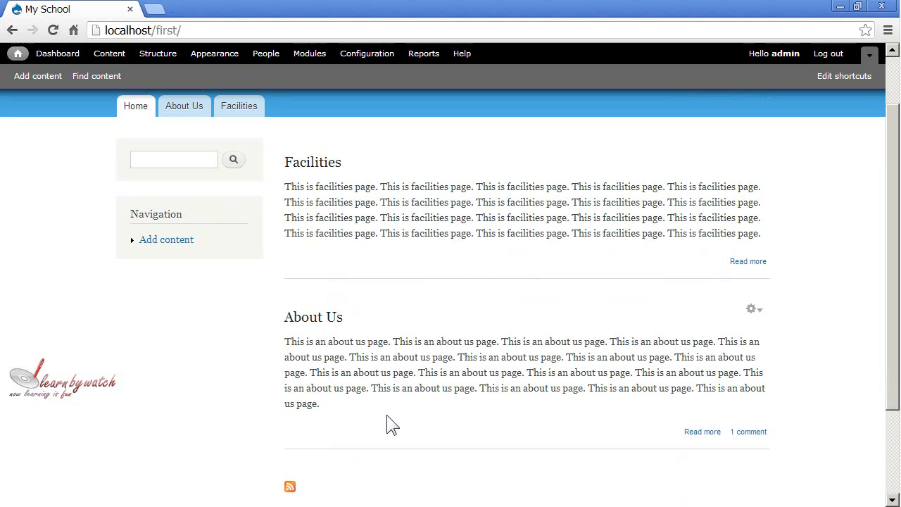
scroll(387, 416, "up", 1)
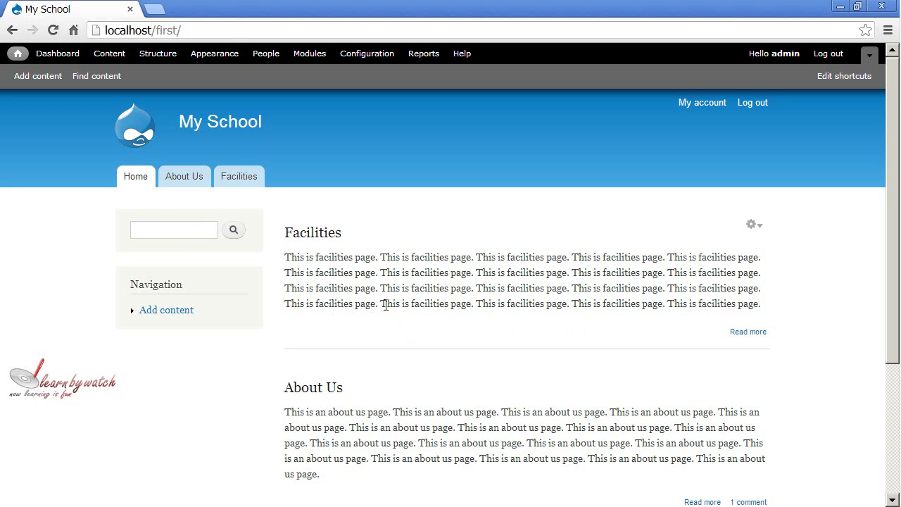
scroll(387, 310, "down", 1)
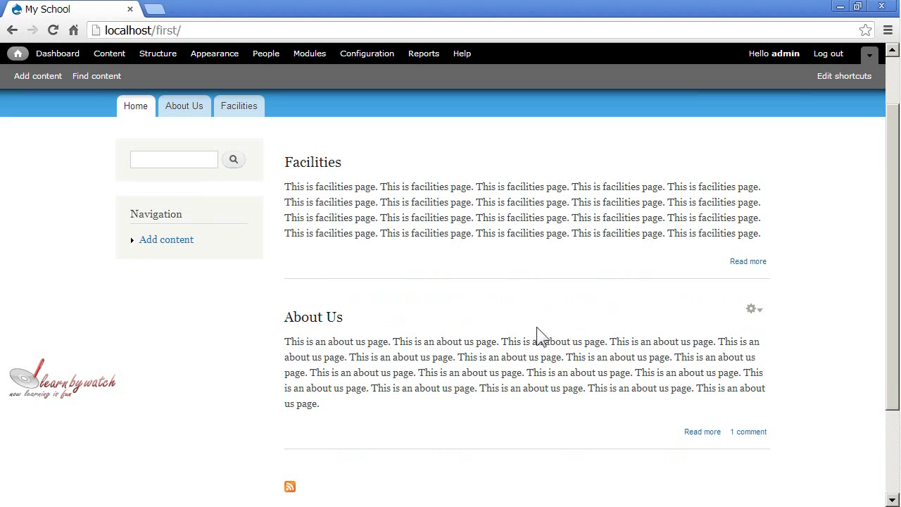
- Edit the About Us page, enable Sticky at top of lists in its publishing options, and save the page
left_click(754, 310)
left_click(738, 326)
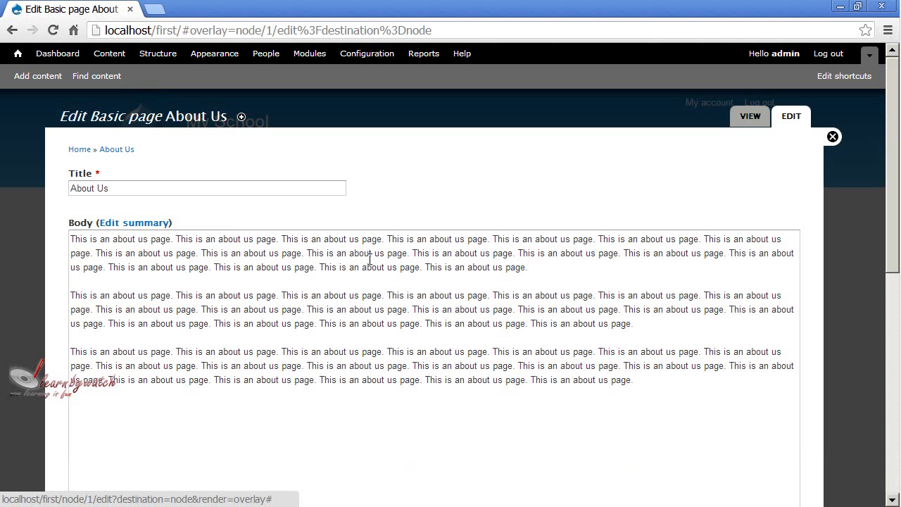
scroll(330, 231, "down", 10)
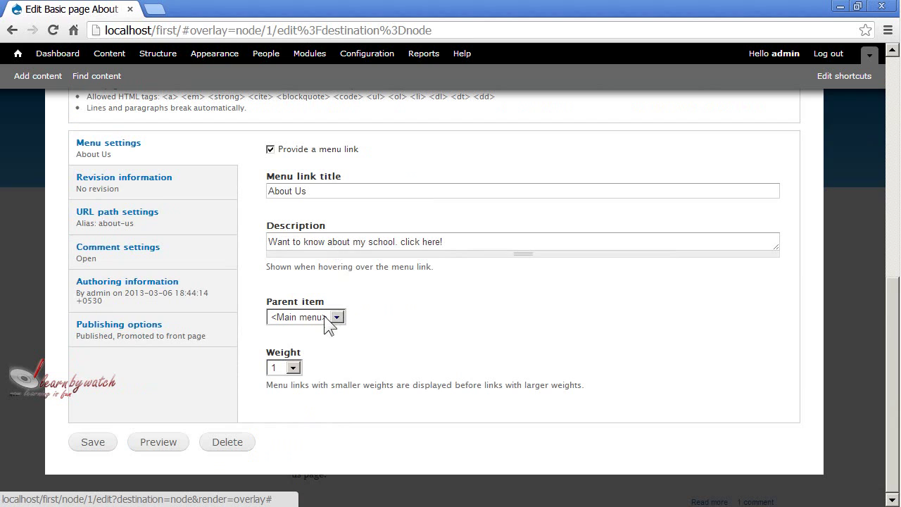
left_click(104, 343)
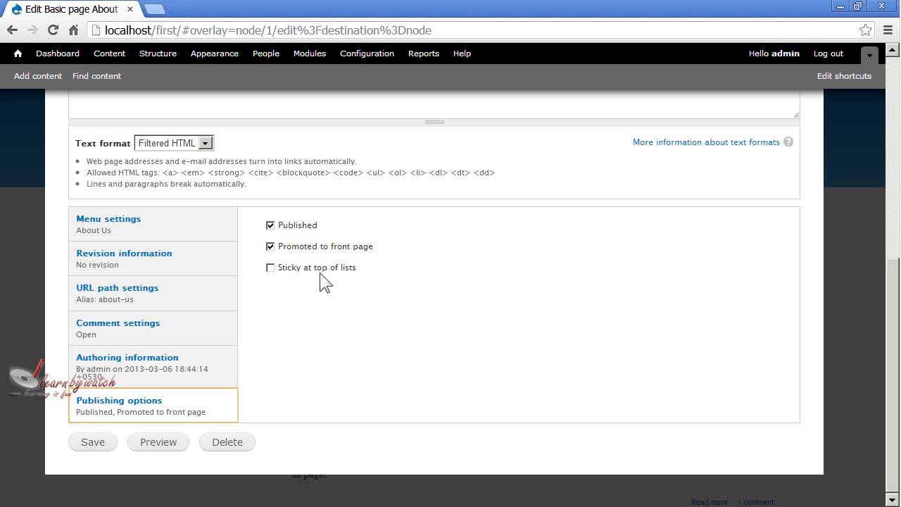
left_click(273, 269)
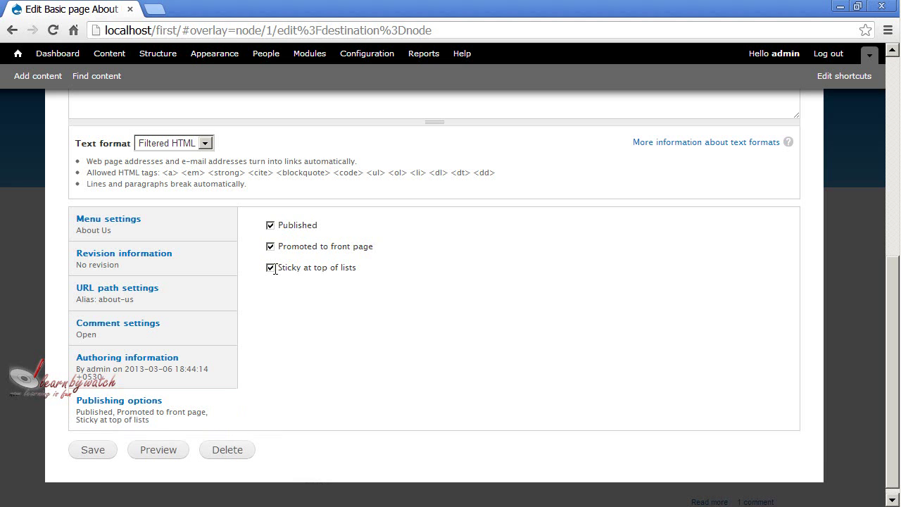
left_click(90, 449)
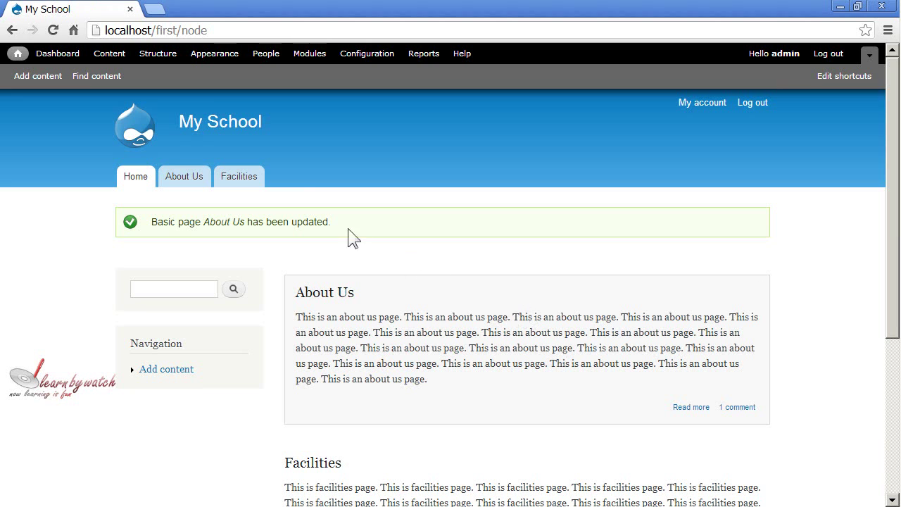
- Reload the site's front page and check the placement of the About Us teaser relative to Facilities
left_click(134, 140)
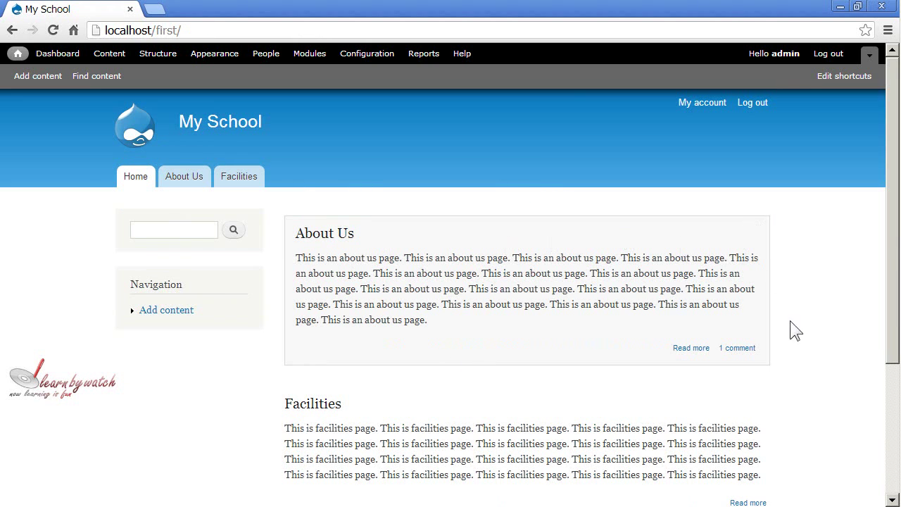
scroll(798, 327, "down", 1)
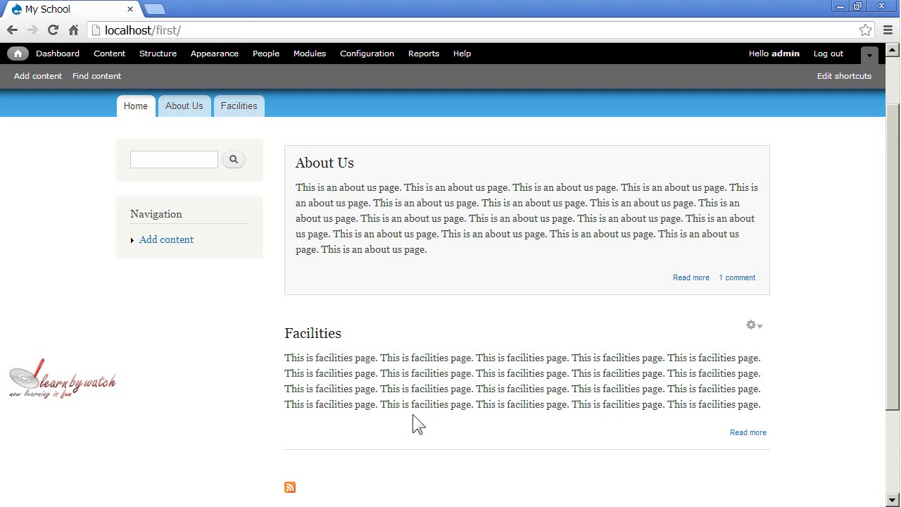
scroll(412, 422, "down", 2)
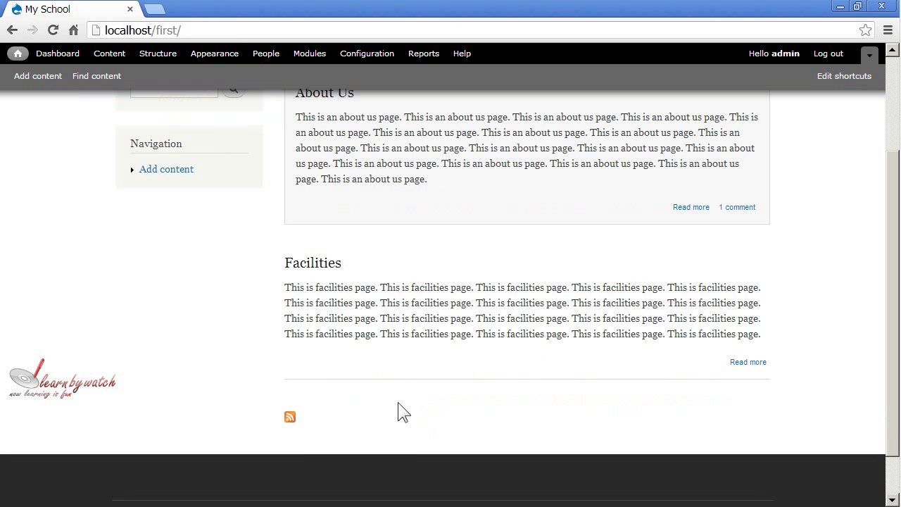
scroll(461, 318, "up", 3)
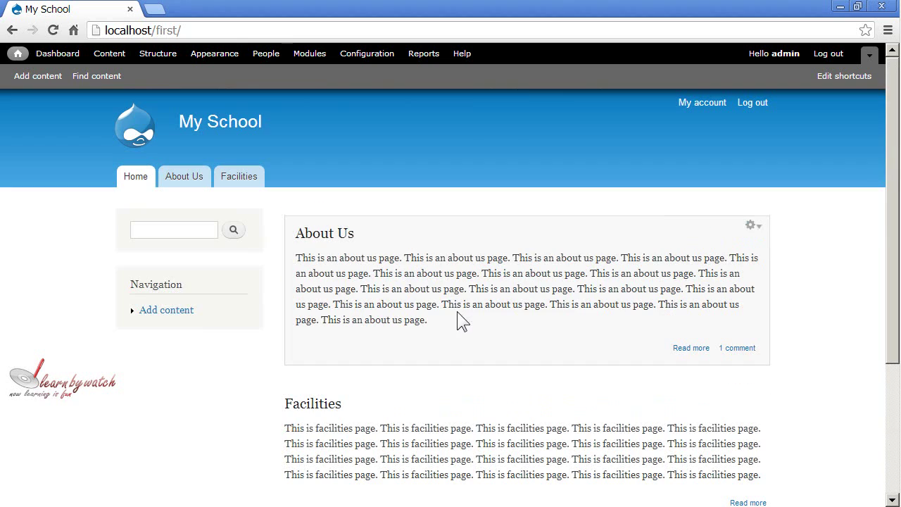